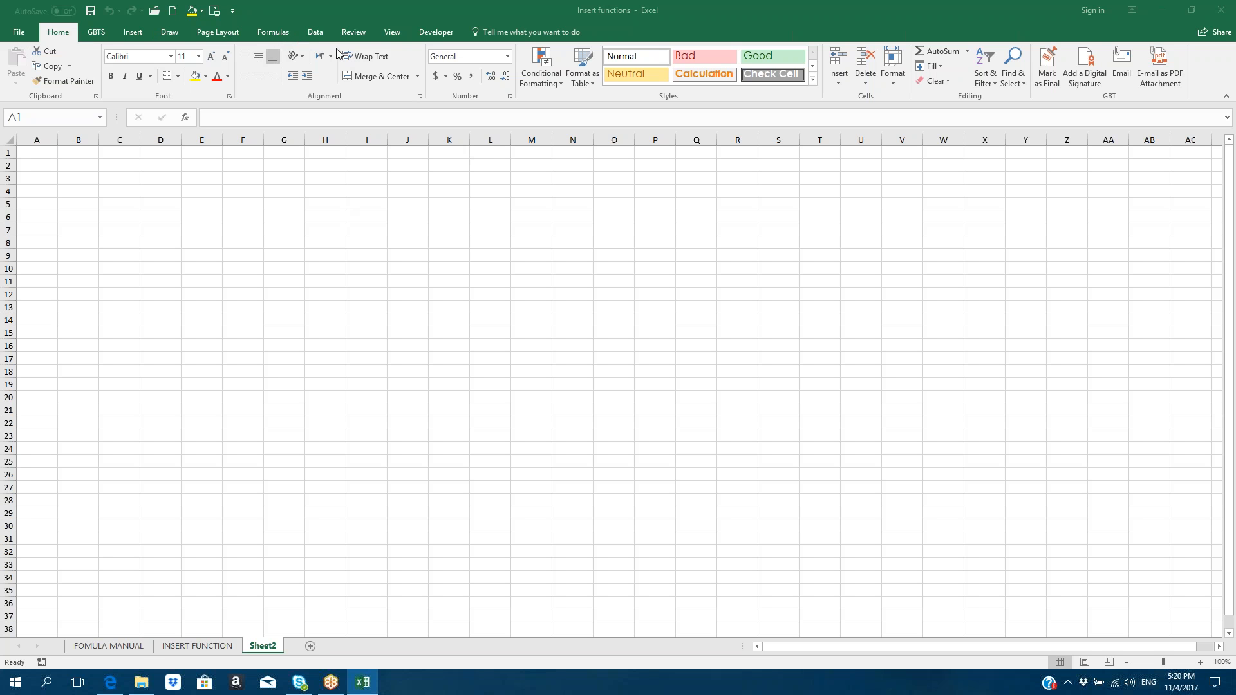
# Look through the Financial functions for cell A1 and view the arguments of NPV, closing them without inserting the function.
pyautogui.click(275, 34)
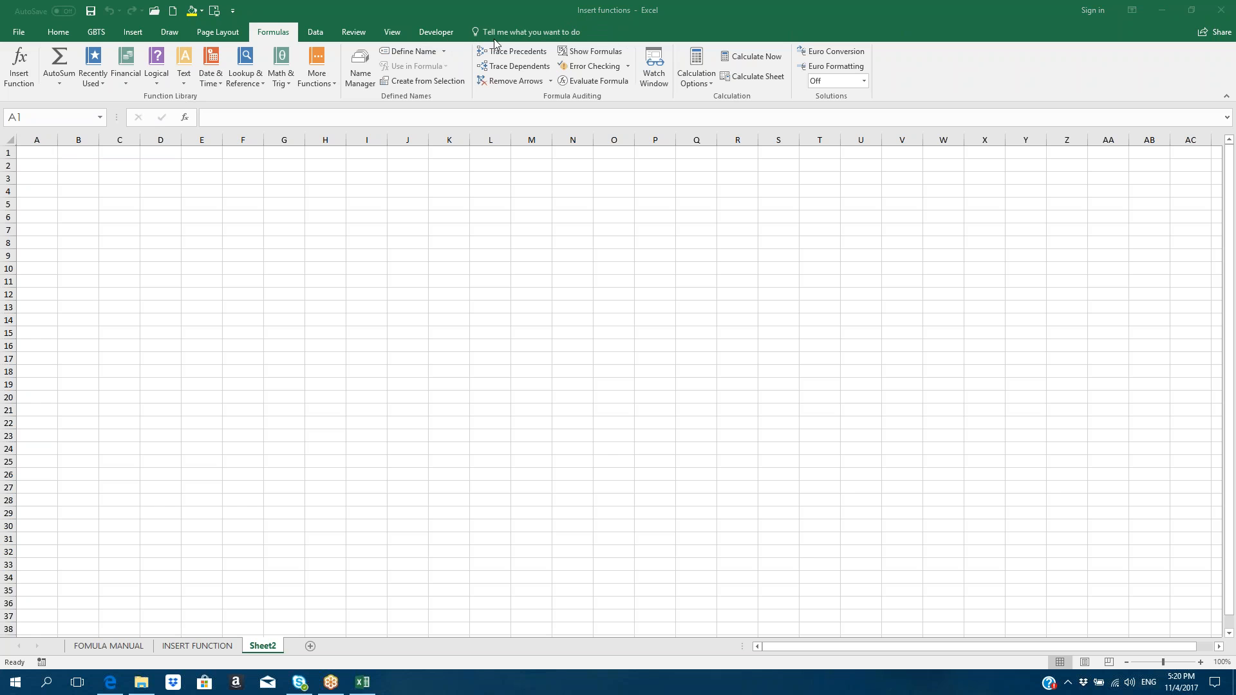
pyautogui.click(58, 108)
pyautogui.click(128, 84)
pyautogui.click(126, 81)
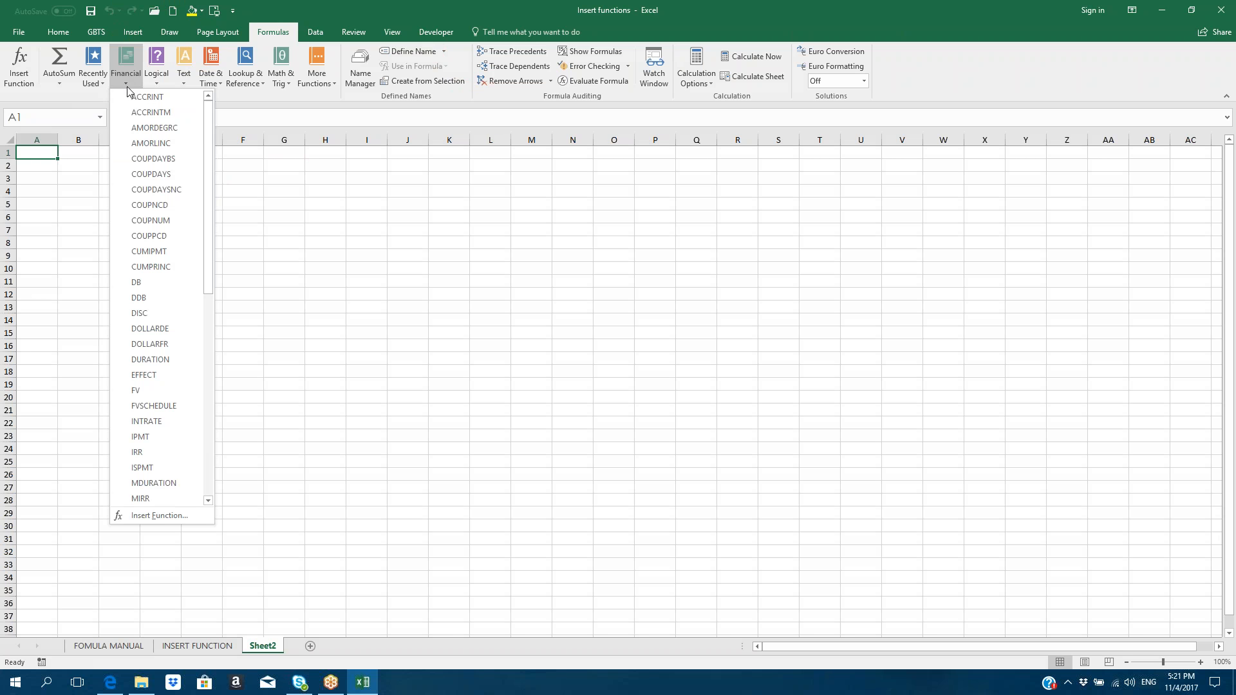
pyautogui.scroll(-1, 206, 168)
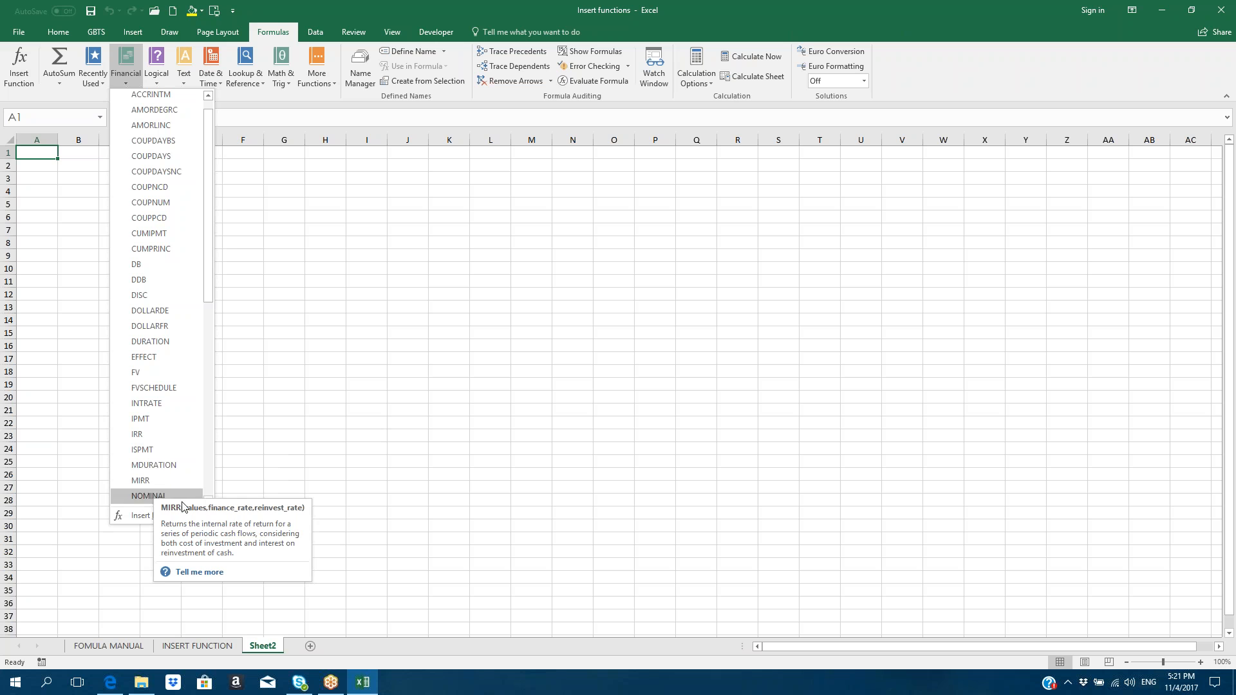
pyautogui.moveTo(206, 273); pyautogui.dragTo(207, 308)
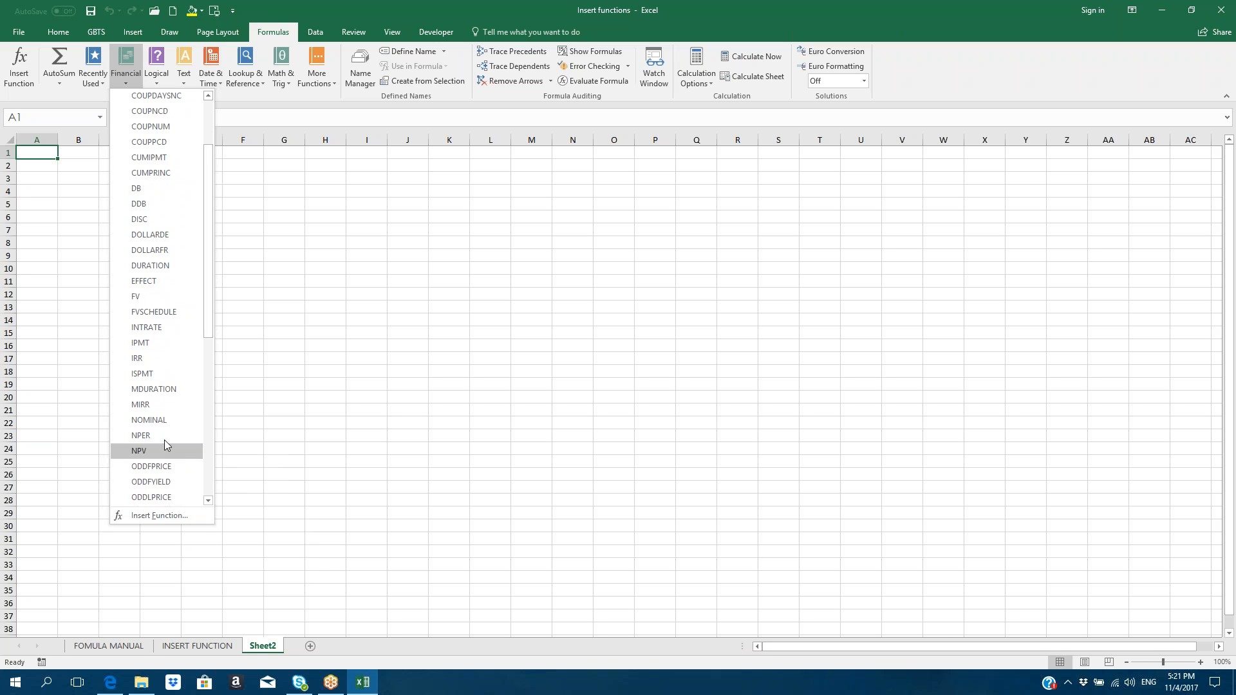
pyautogui.moveTo(209, 317); pyautogui.dragTo(207, 384)
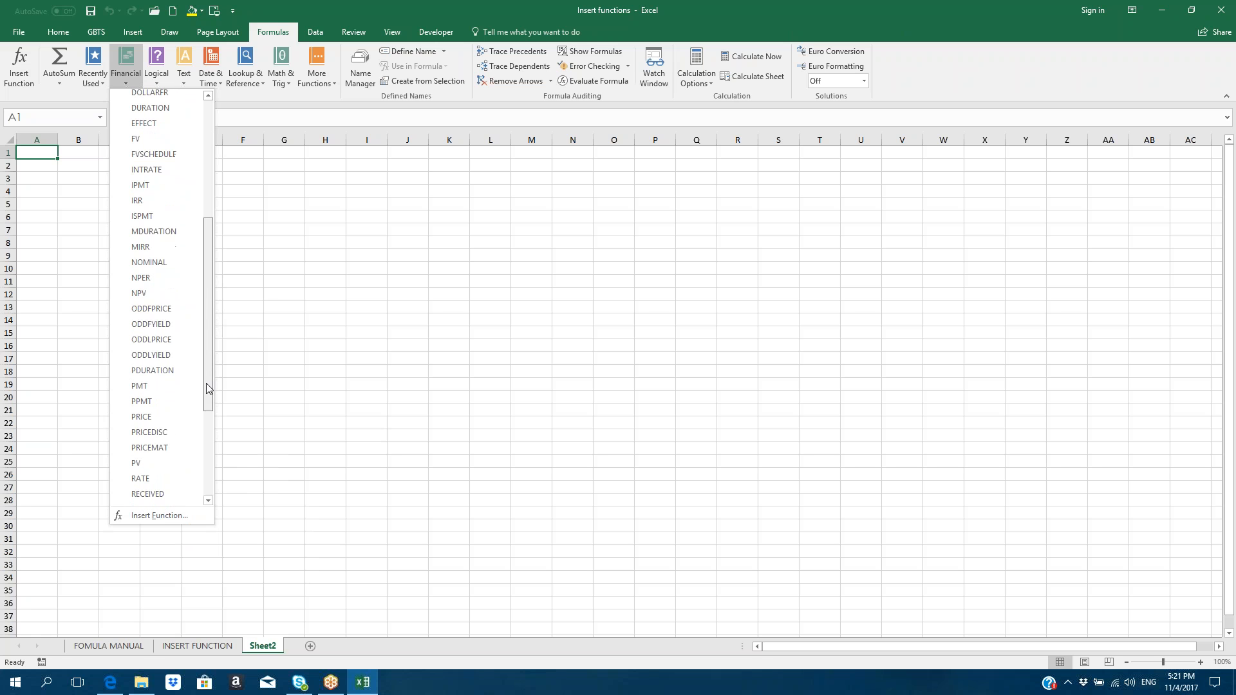
pyautogui.click(166, 292)
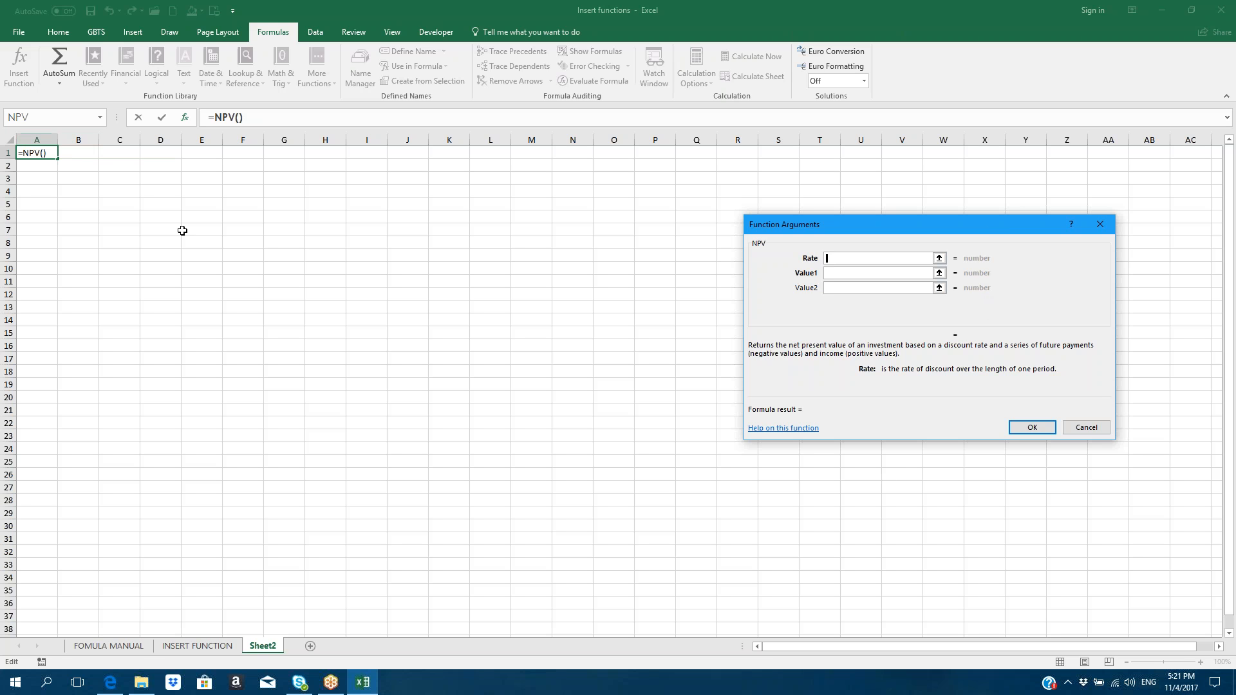
pyautogui.click(1082, 428)
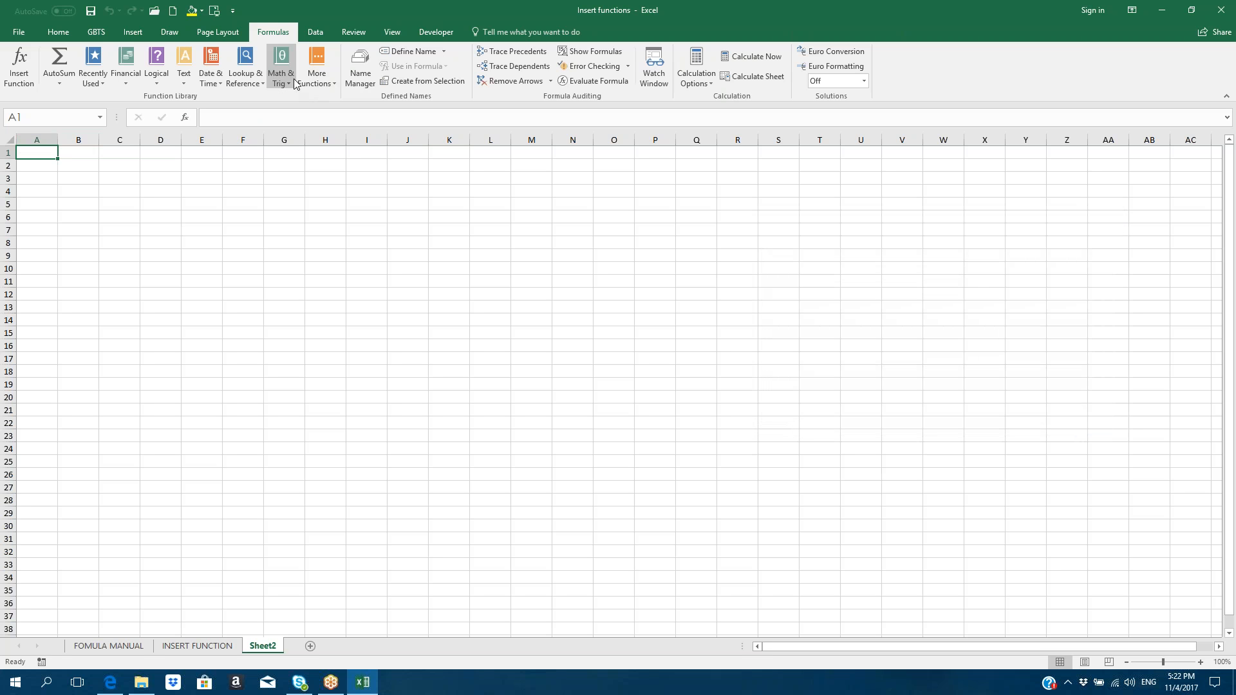
pyautogui.click(335, 80)
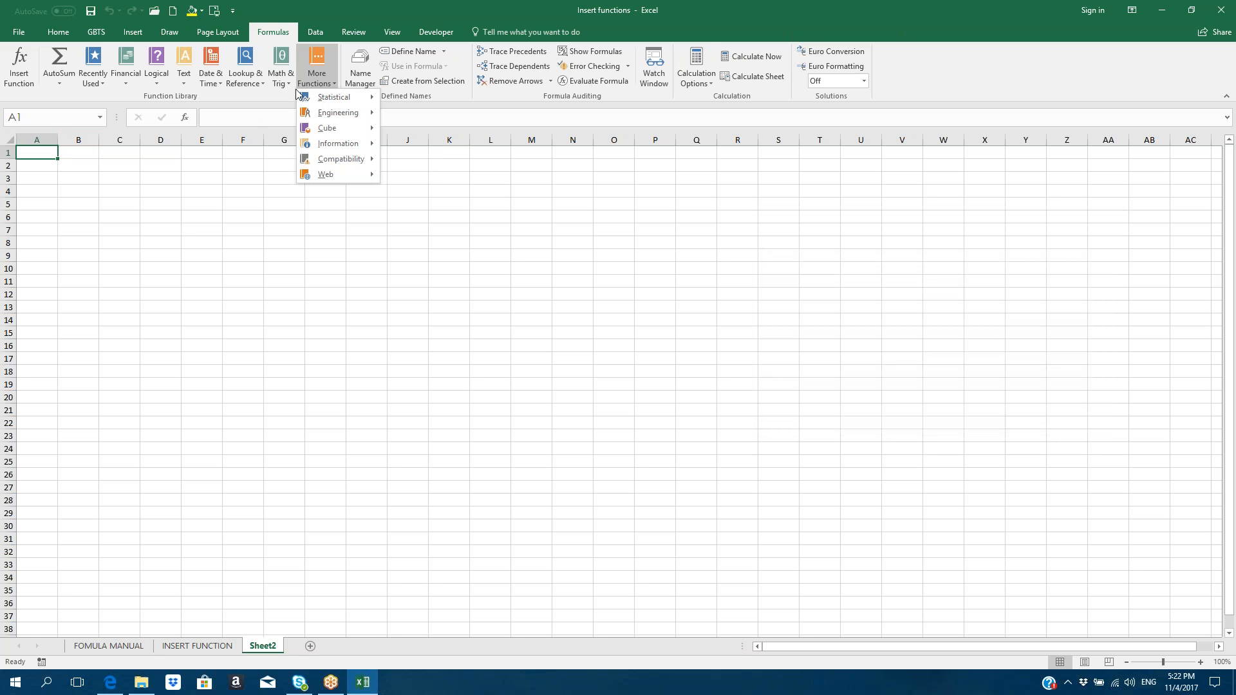
pyautogui.click(263, 79)
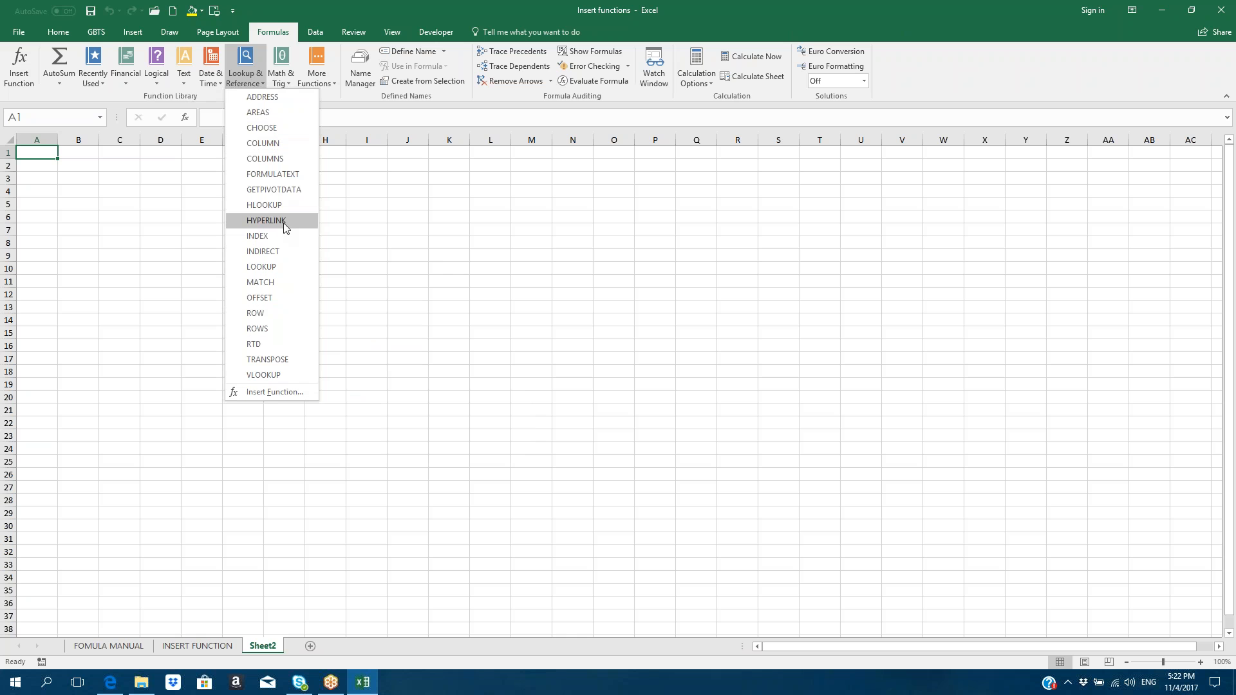
pyautogui.click(389, 209)
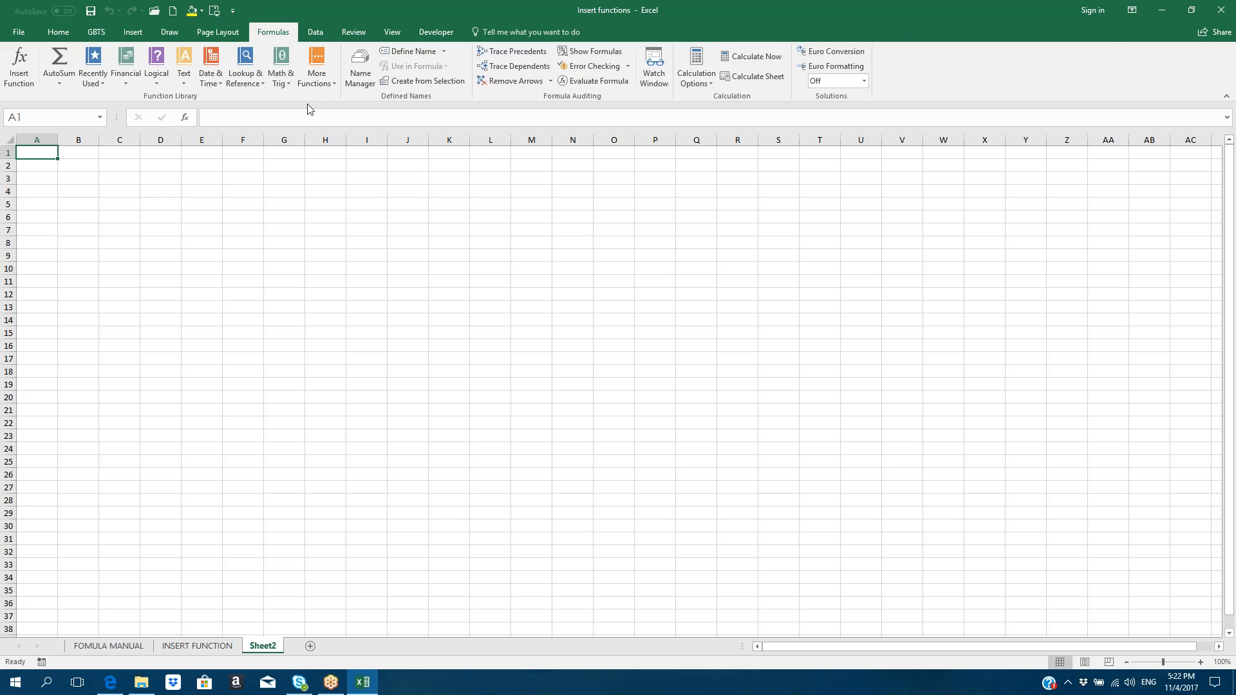
pyautogui.hotkey('alt', 'd')
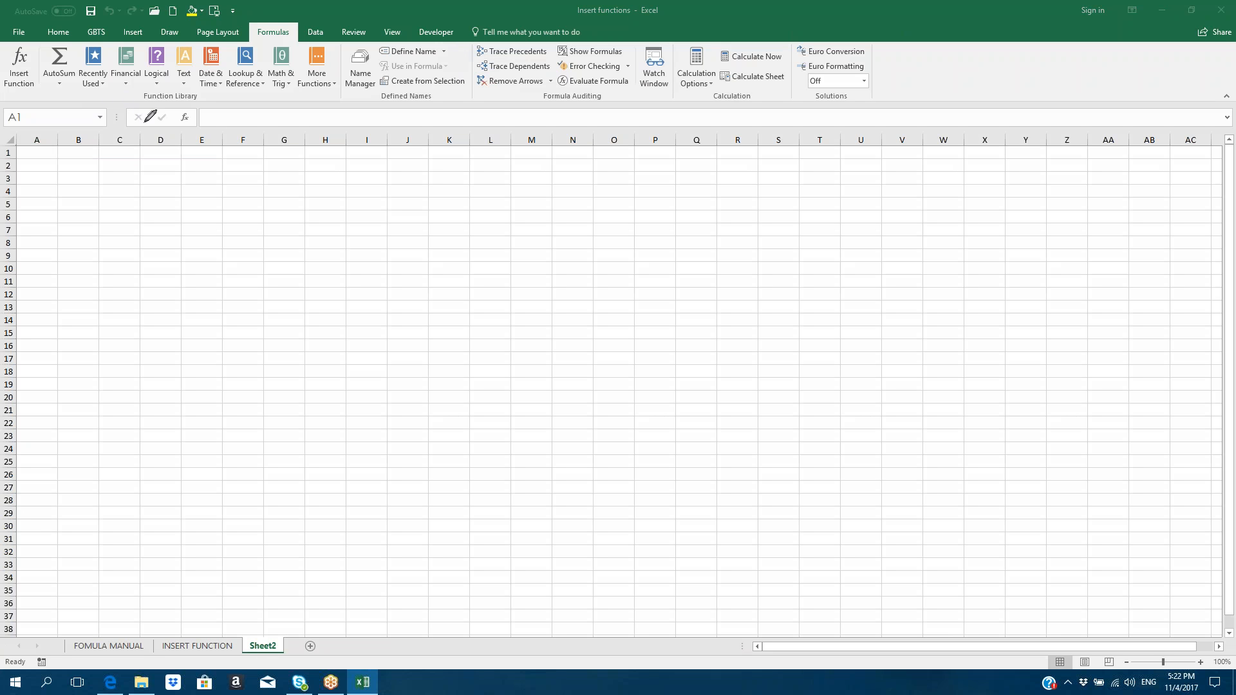
pyautogui.moveTo(164, 116)
pyautogui.mouseDown()
pyautogui.moveTo(124, 204)
pyautogui.moveTo(140, 188)
pyautogui.mouseUp()
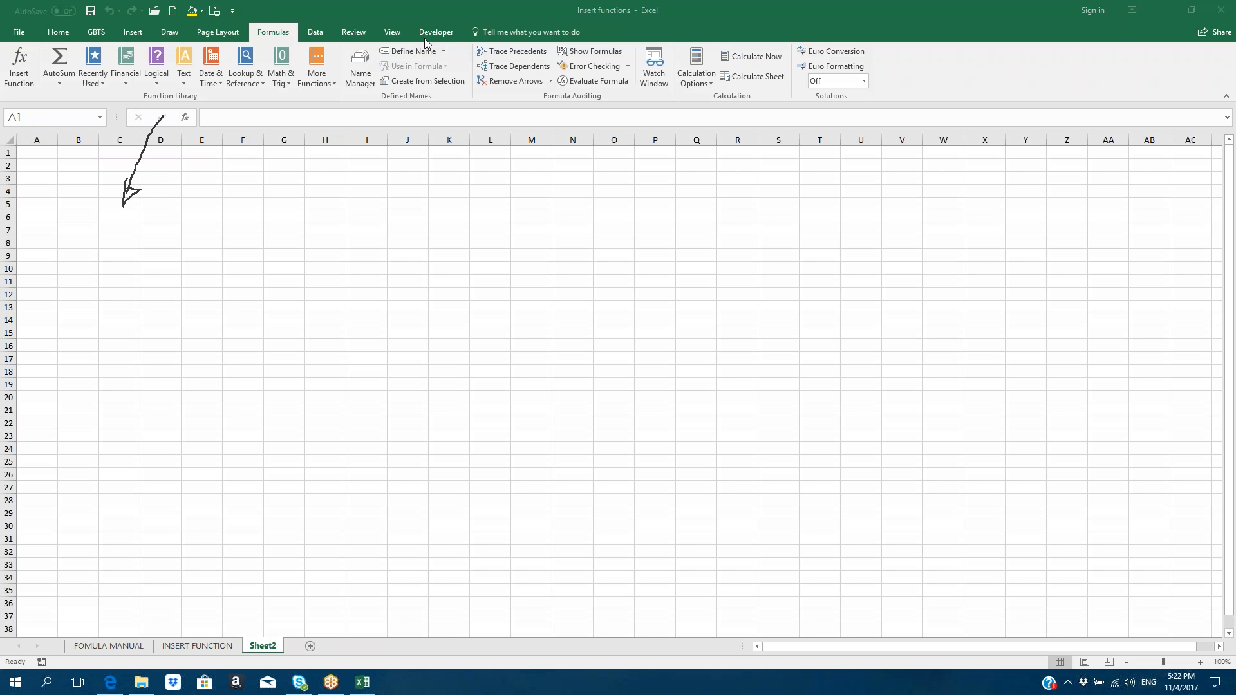
# Open the Insert Function dialog for cell A1 and look over the available function categories.
pyautogui.click(187, 118)
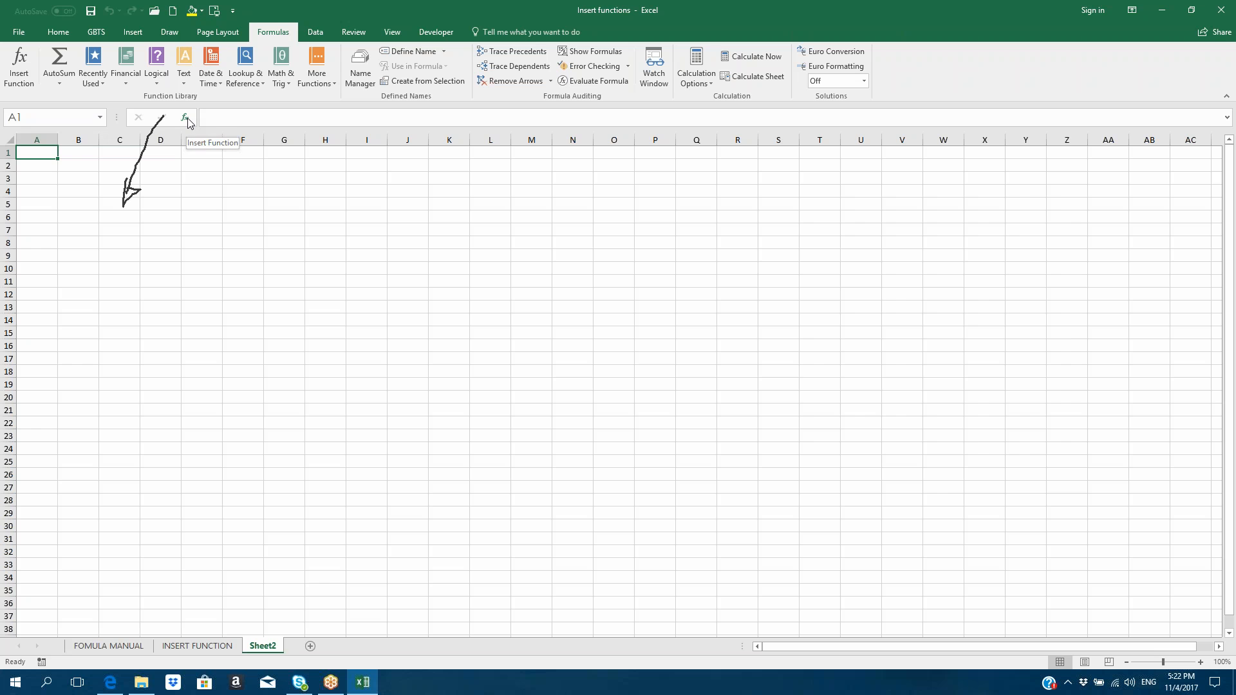
pyautogui.click(187, 118)
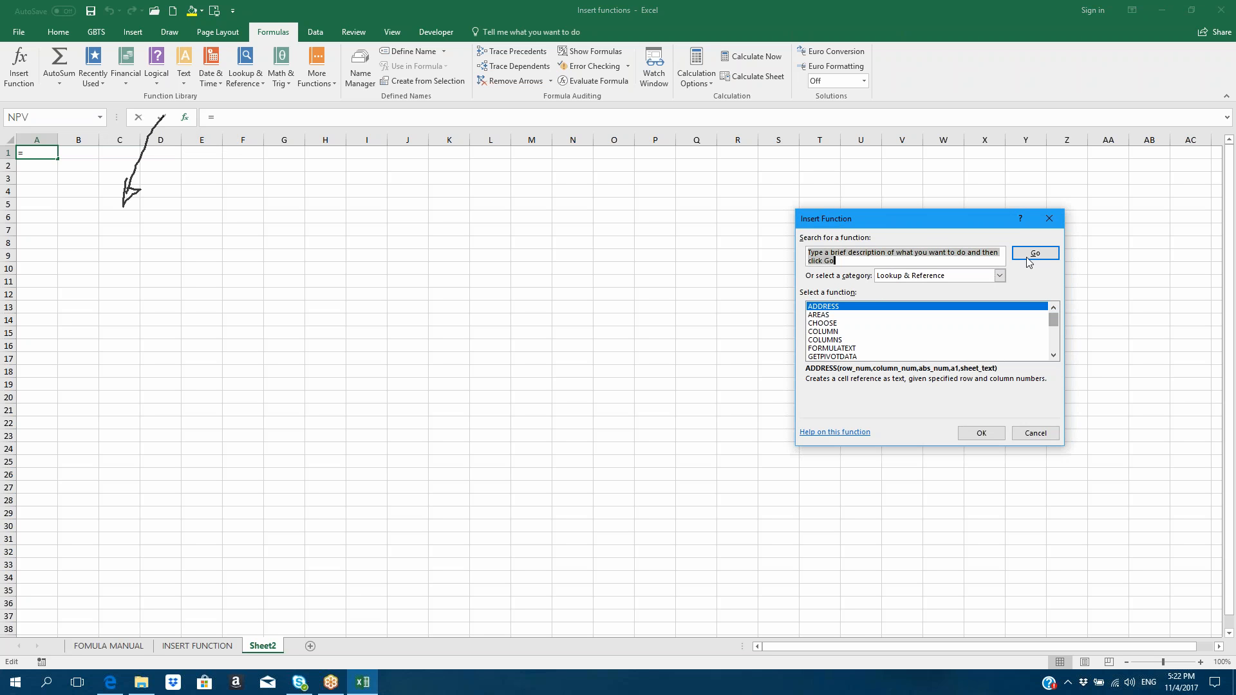
pyautogui.click(999, 275)
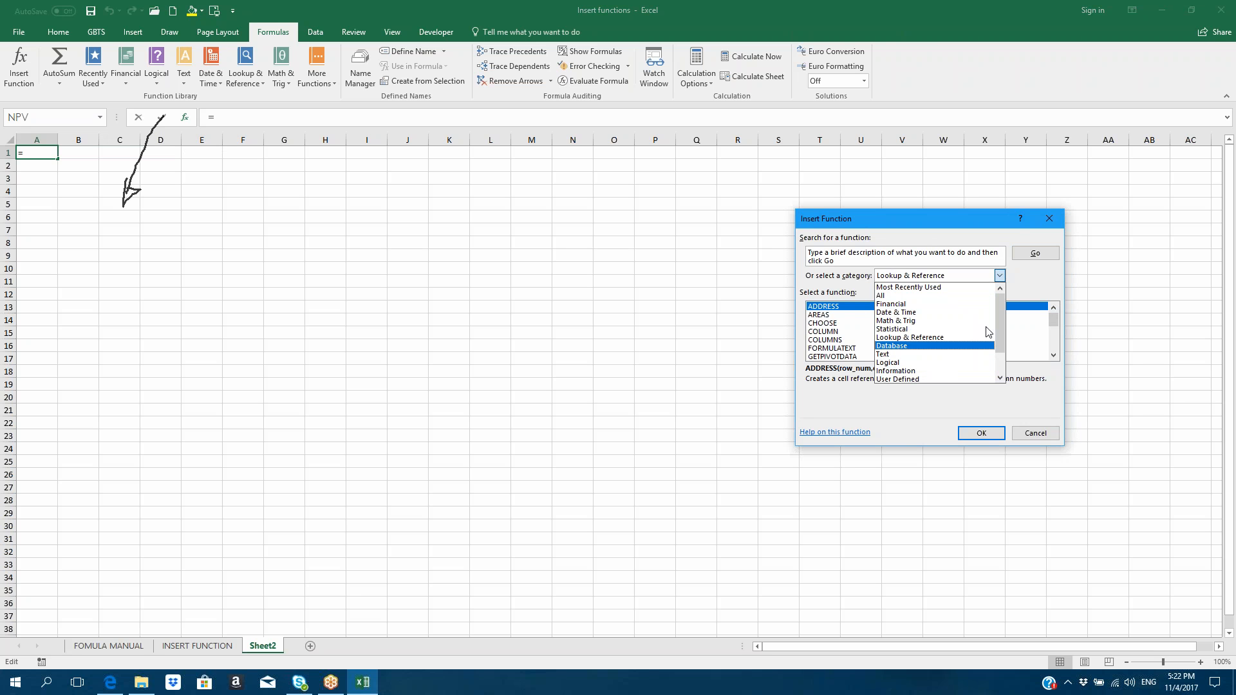
pyautogui.click(964, 277)
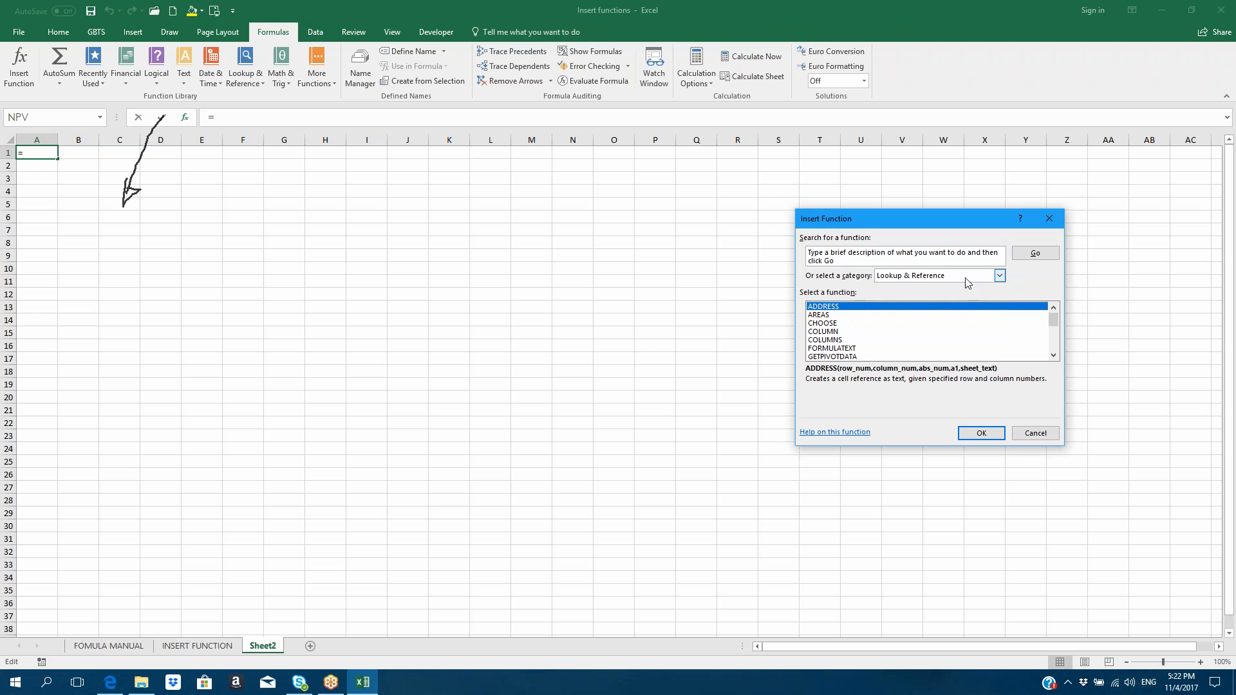
# Search the functions for "vlookup" and view the arguments of VLOOKUP, cancelling without inserting it.
pyautogui.click(908, 255)
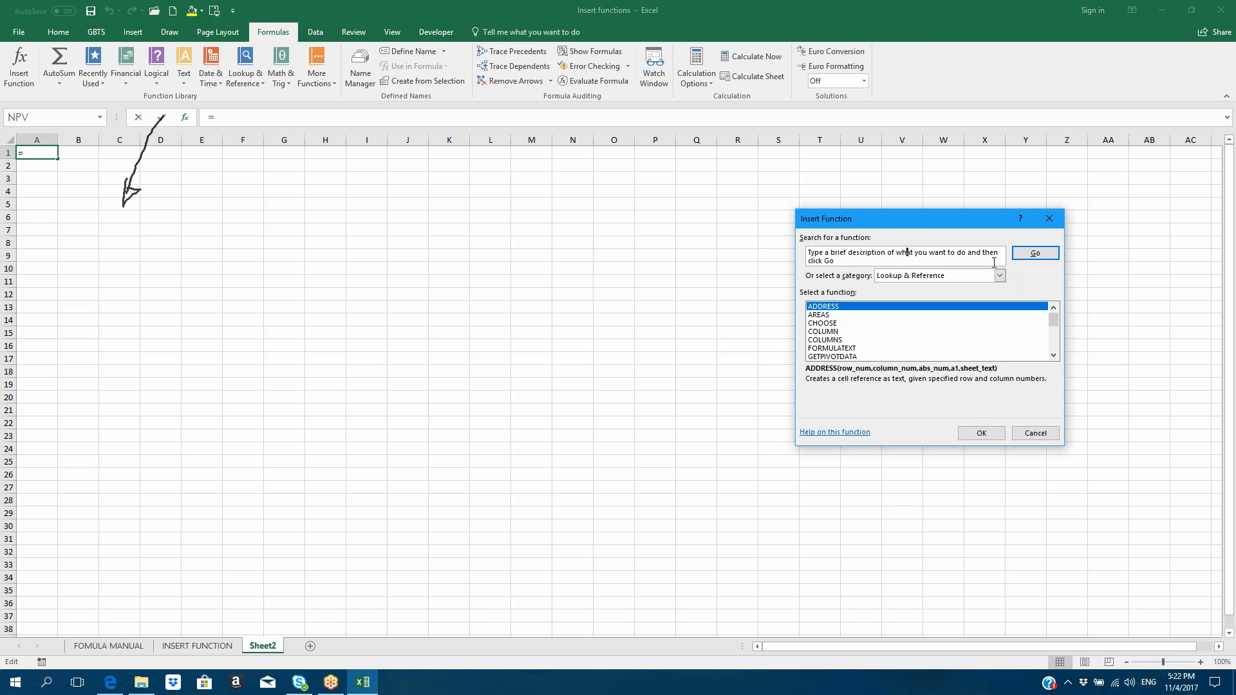
pyautogui.moveTo(1004, 257); pyautogui.dragTo(896, 266)
pyautogui.moveTo(999, 252); pyautogui.dragTo(809, 251)
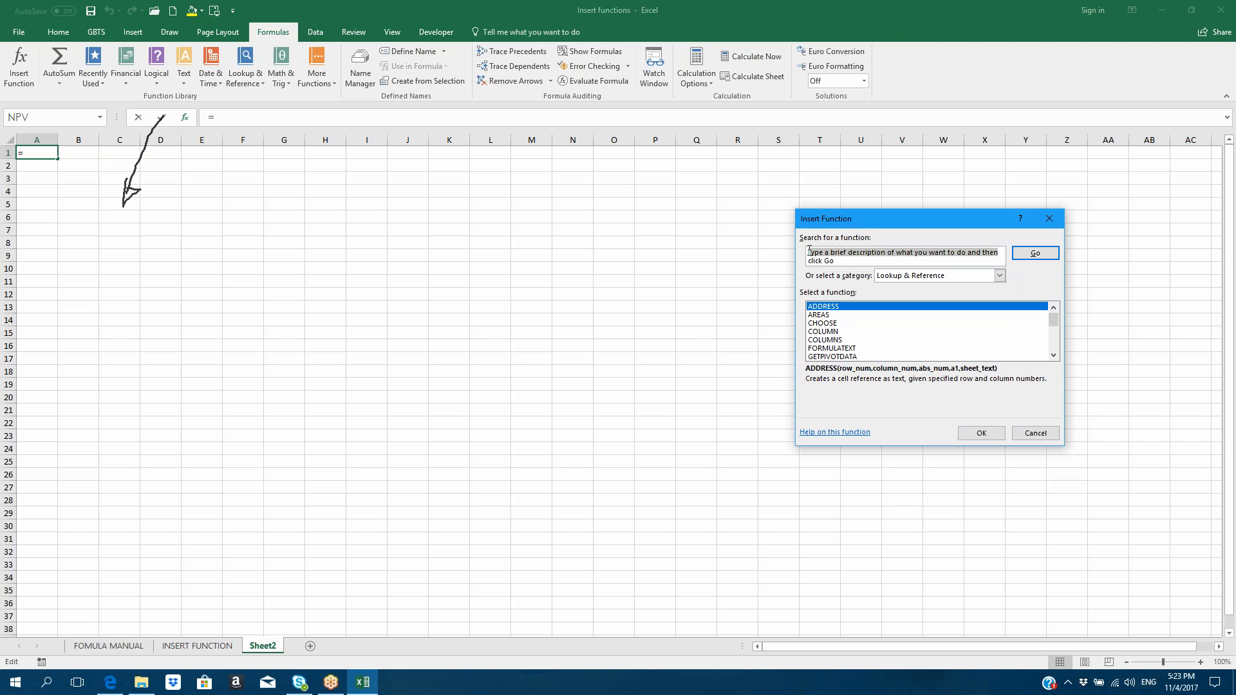
pyautogui.press('BackSpace')
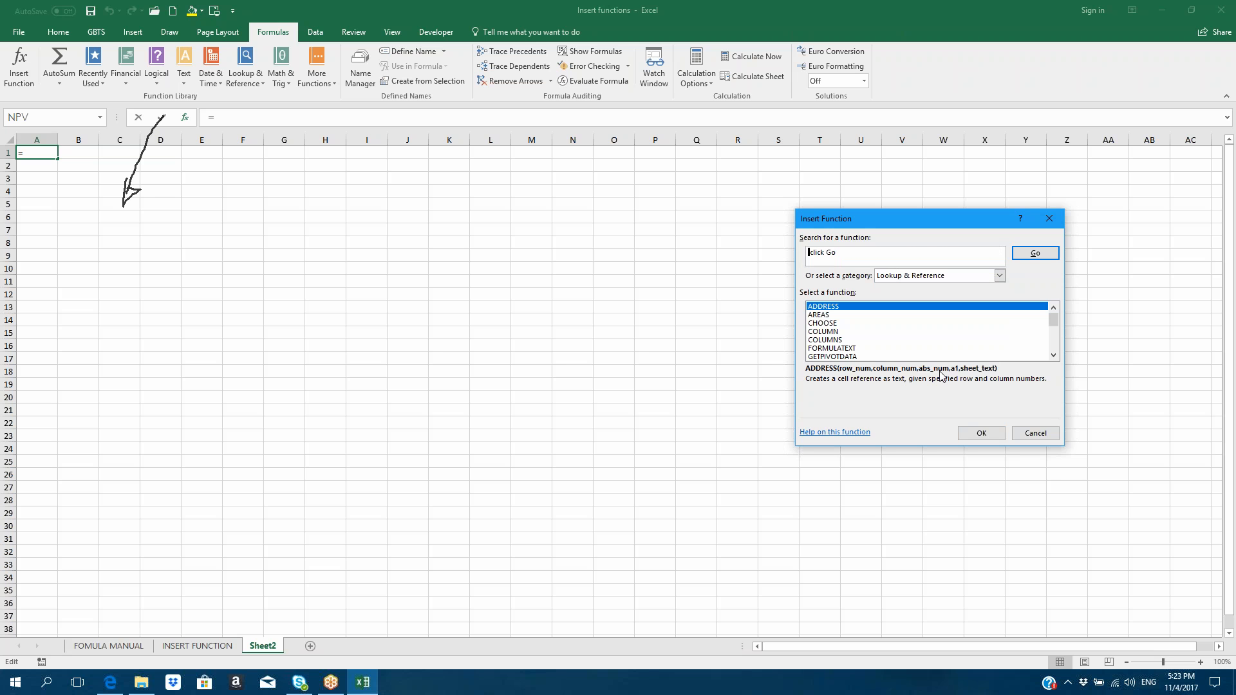
pyautogui.press('Delete')
pyautogui.press('Delete')
pyautogui.press('Delete')
pyautogui.press('Delete')
pyautogui.press('Delete')
pyautogui.press('Delete')
pyautogui.press('Delete')
pyautogui.press('Delete')
pyautogui.write('vlook')
pyautogui.click(1041, 252)
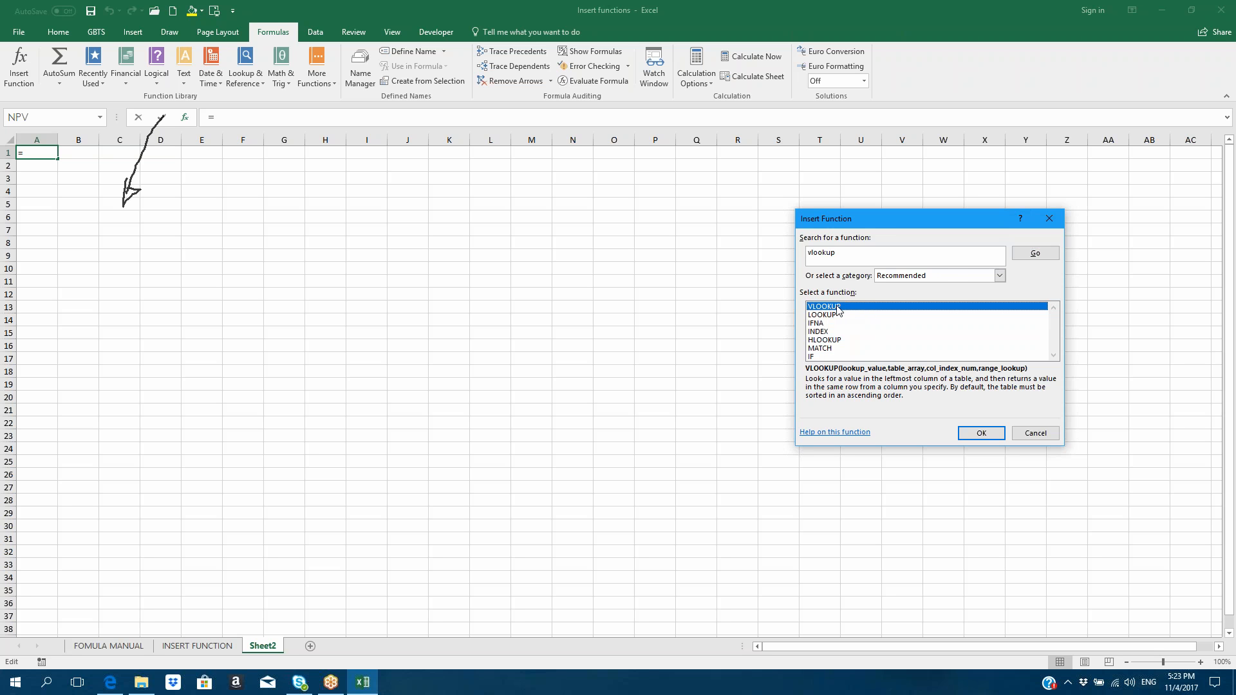
pyautogui.doubleClick(830, 306)
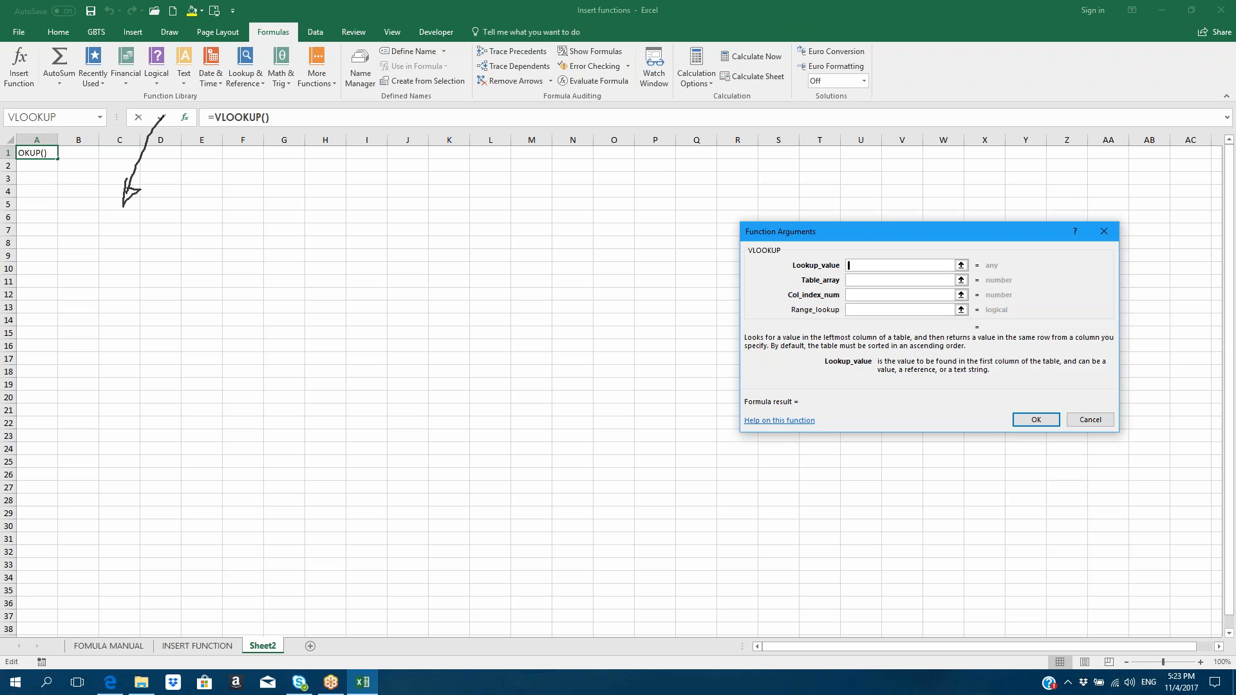
pyautogui.click(1089, 420)
# Reopen Insert Function, repeat the "vlookup" search and open the VLOOKUP arguments, leaving A1 empty.
pyautogui.click(185, 117)
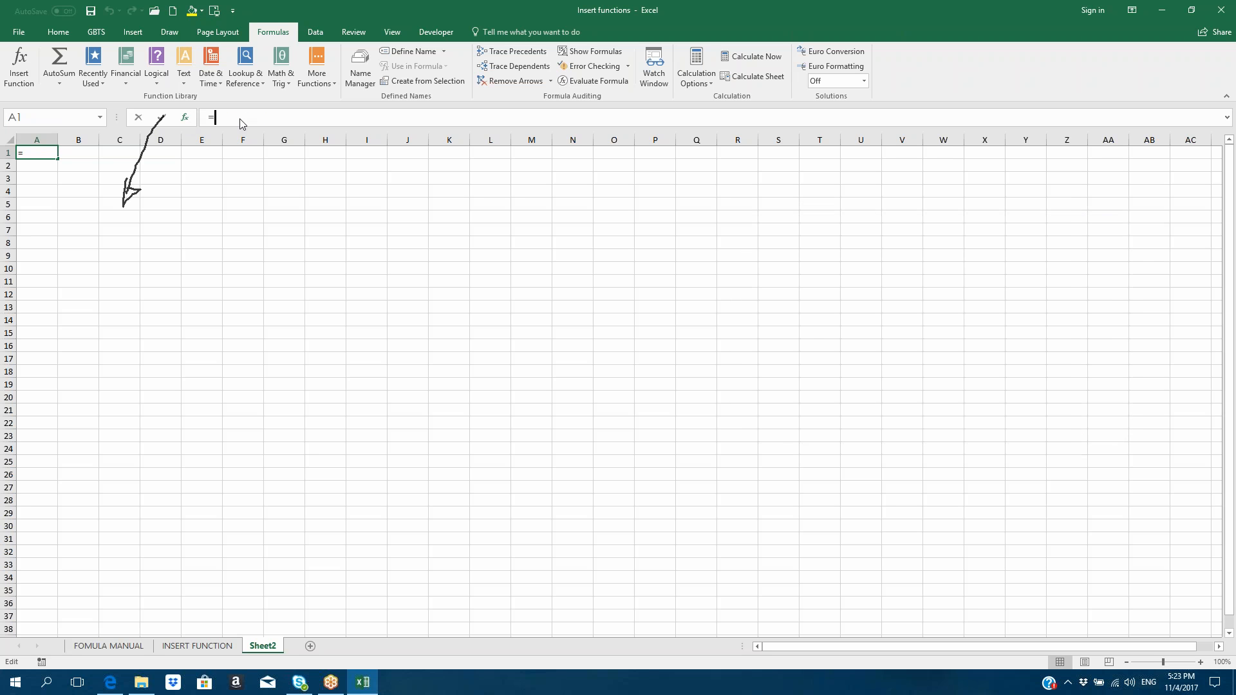
pyautogui.write('vlookup')
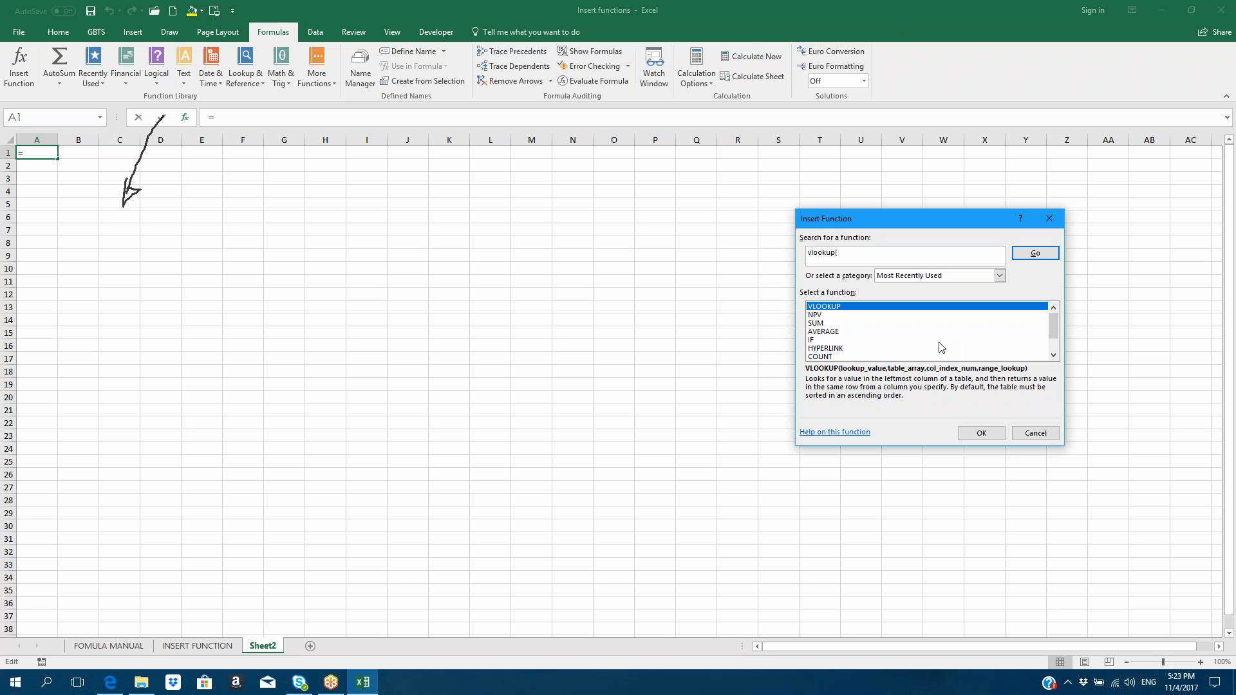
pyautogui.click(1033, 251)
pyautogui.click(992, 436)
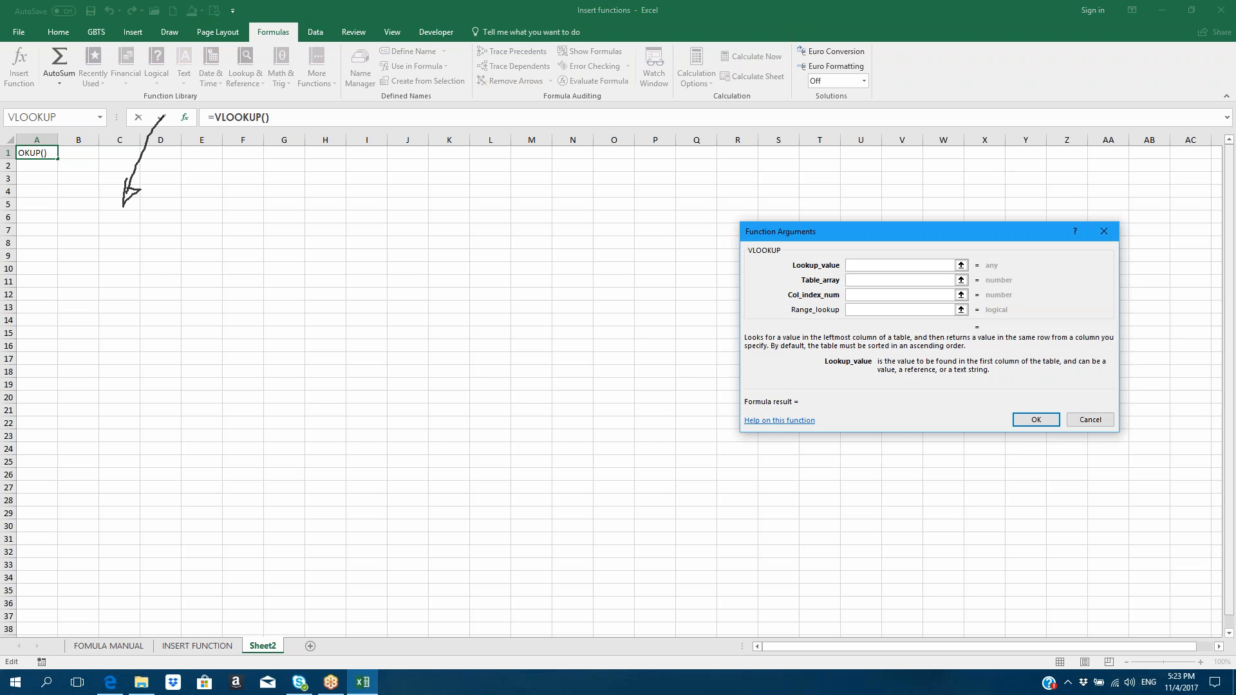
pyautogui.click(1101, 420)
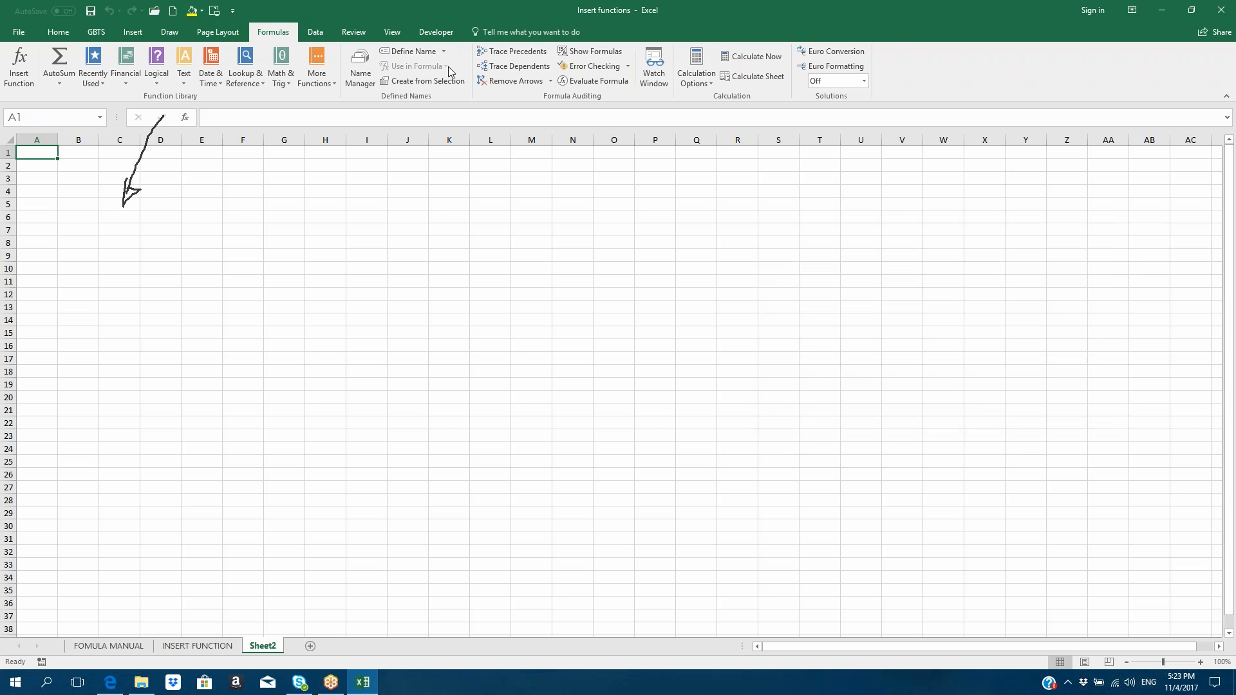
pyautogui.click(25, 64)
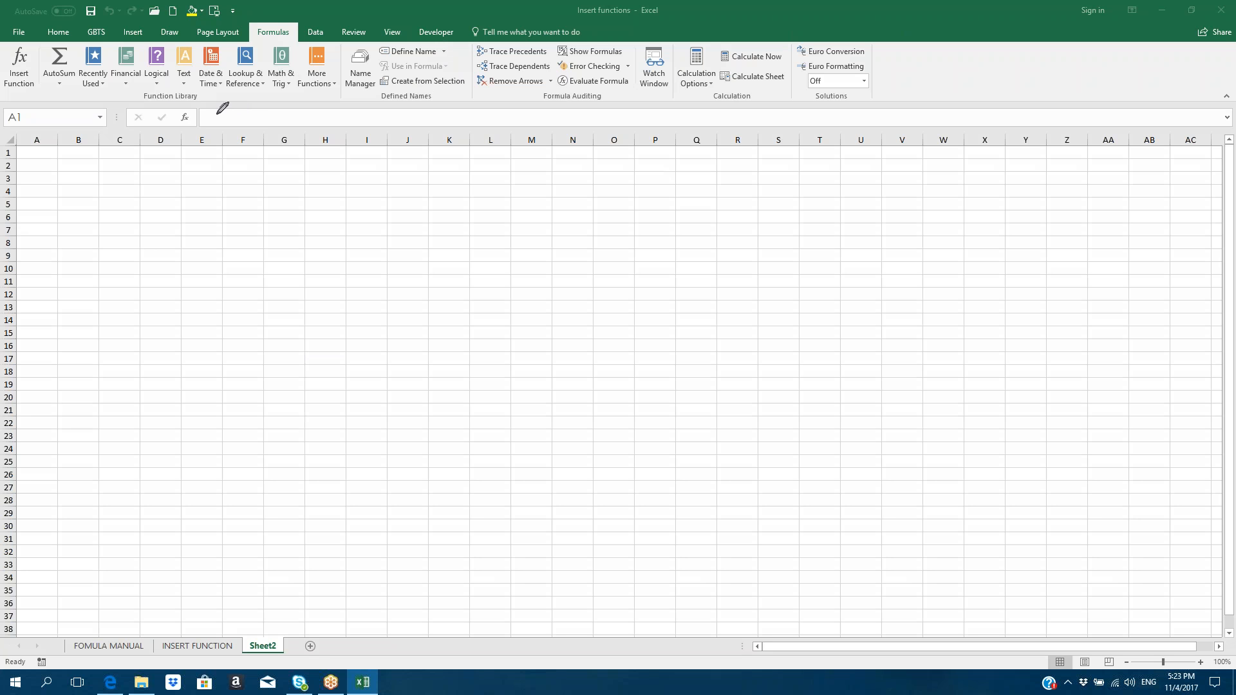
pyautogui.moveTo(201, 106)
pyautogui.mouseDown()
pyautogui.moveTo(505, 97)
pyautogui.moveTo(289, 154)
pyautogui.moveTo(200, 107)
pyautogui.mouseUp()
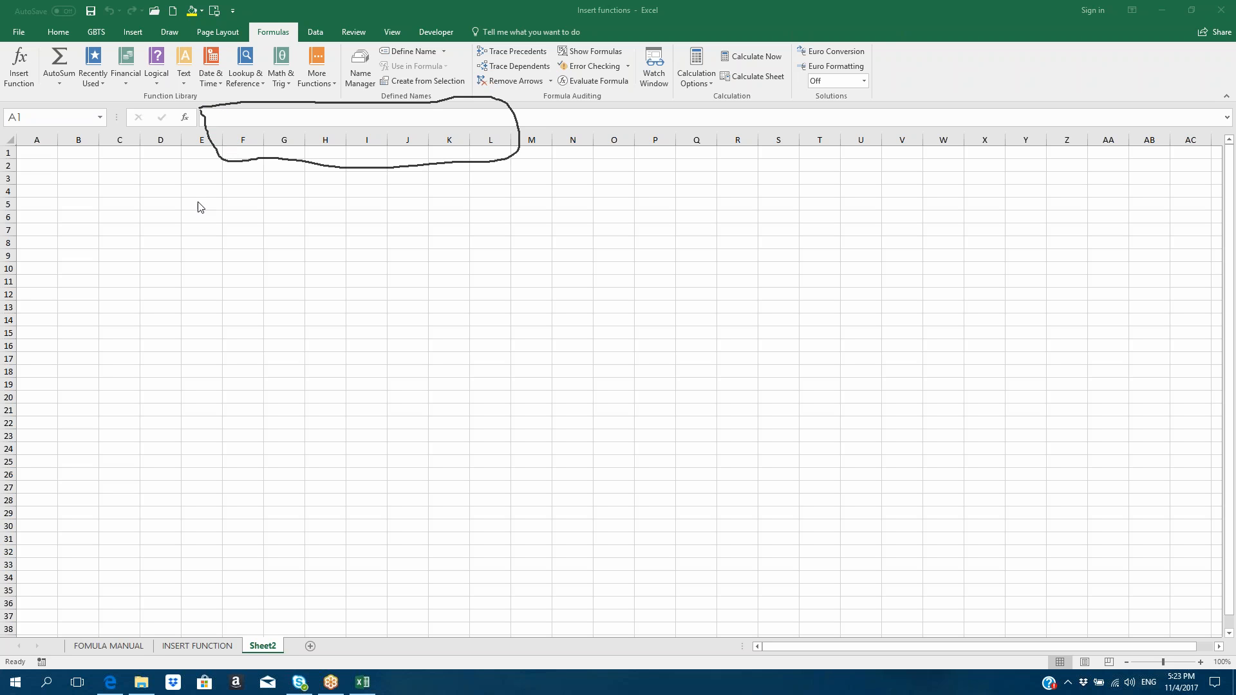
# Enter the formula =TODAY() in cell E7.
pyautogui.click(191, 231)
pyautogui.write('=tofda')
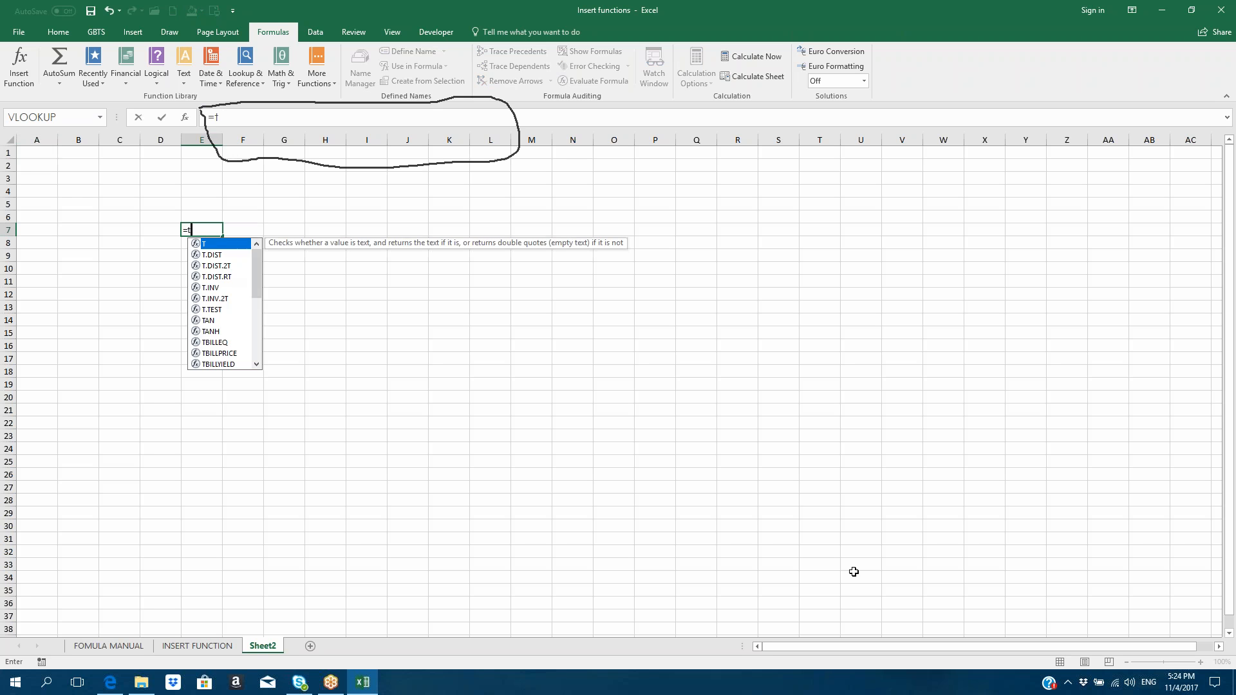
pyautogui.press('BackSpace')
pyautogui.press('BackSpace')
pyautogui.press('BackSpace')
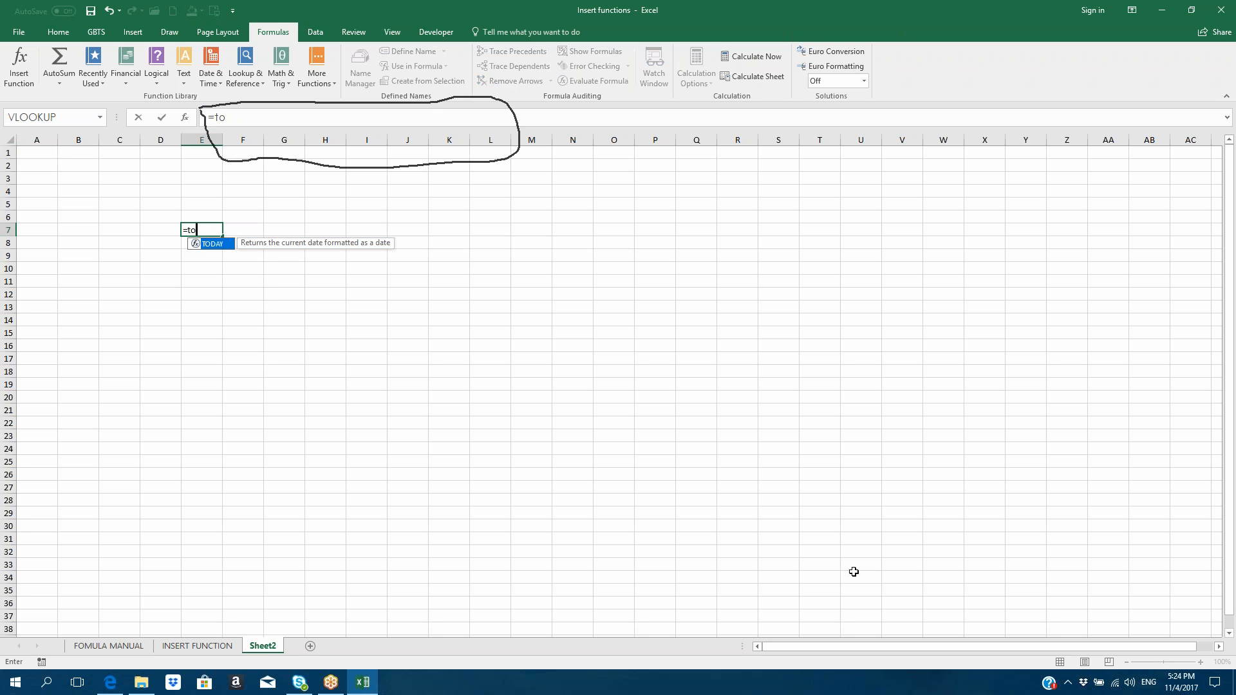
pyautogui.write('day()')
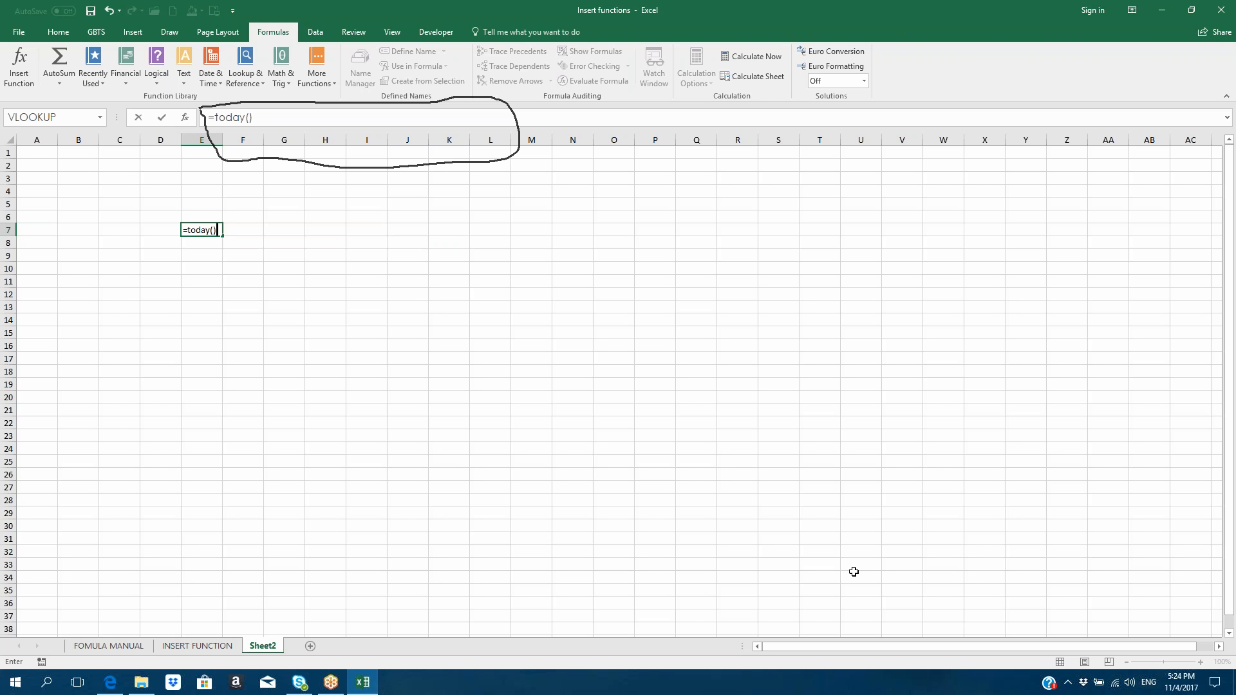
pyautogui.press('Return')
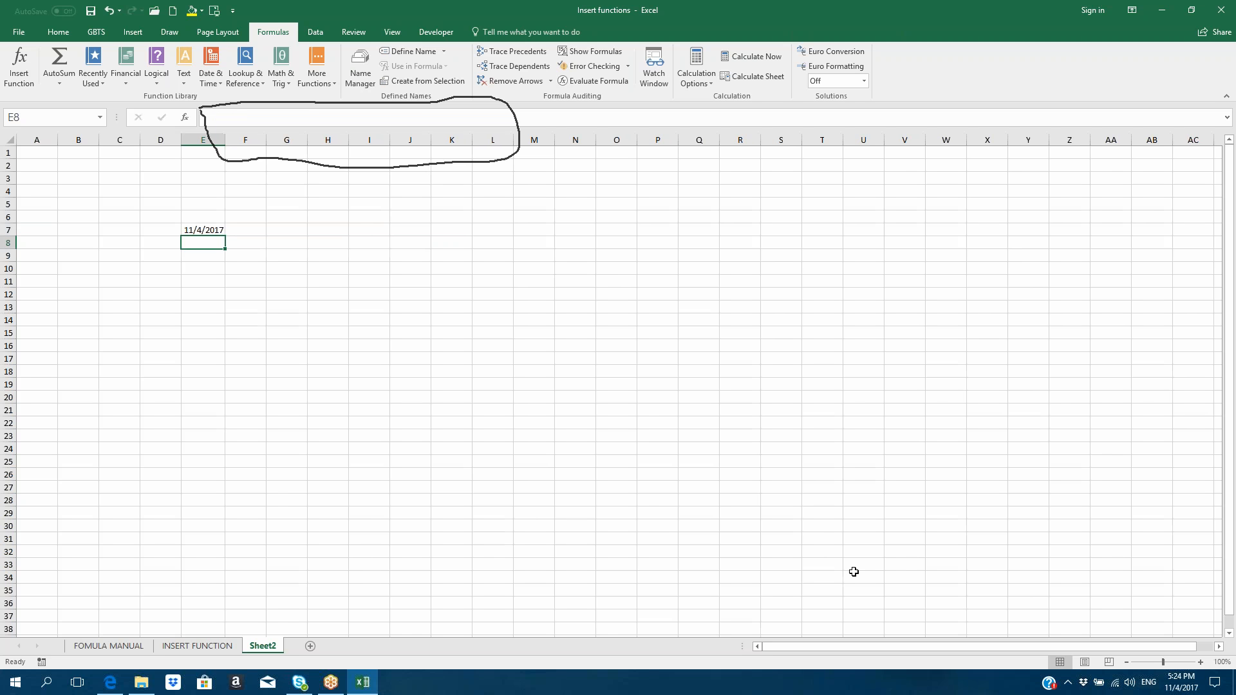
# Inspect the formula behind the date in cell E7 and leave the cell without editing it.
pyautogui.click(210, 230)
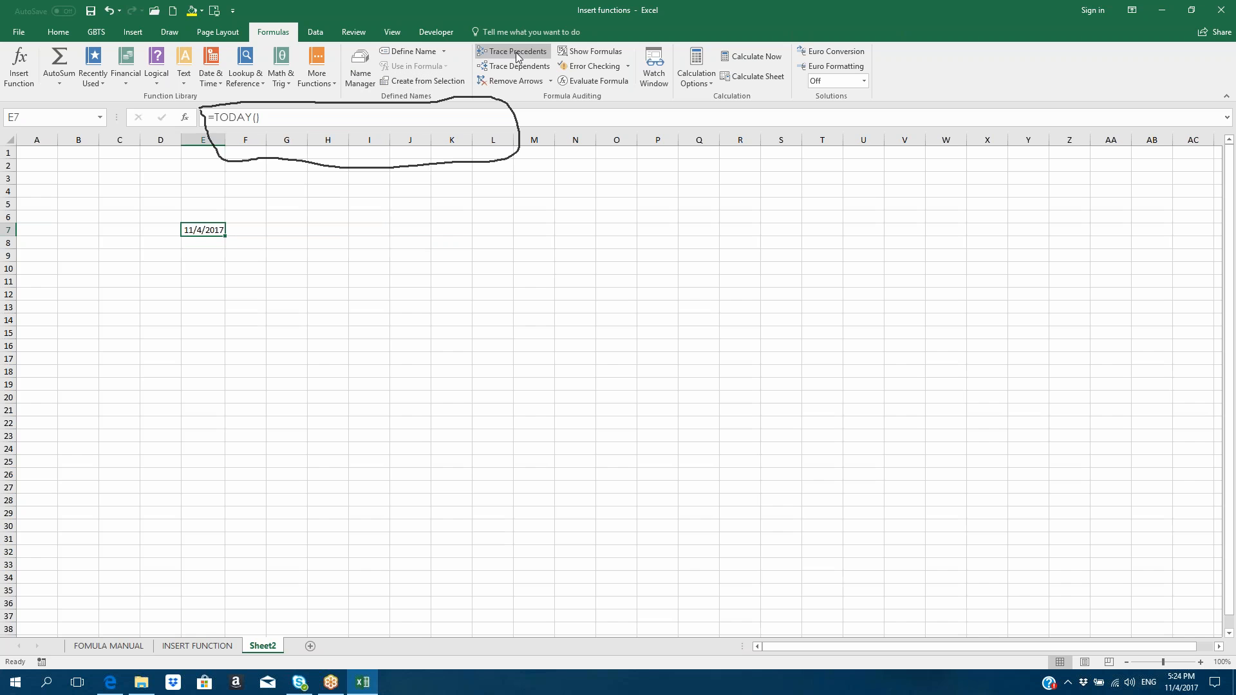
pyautogui.click(542, 35)
pyautogui.click(211, 233)
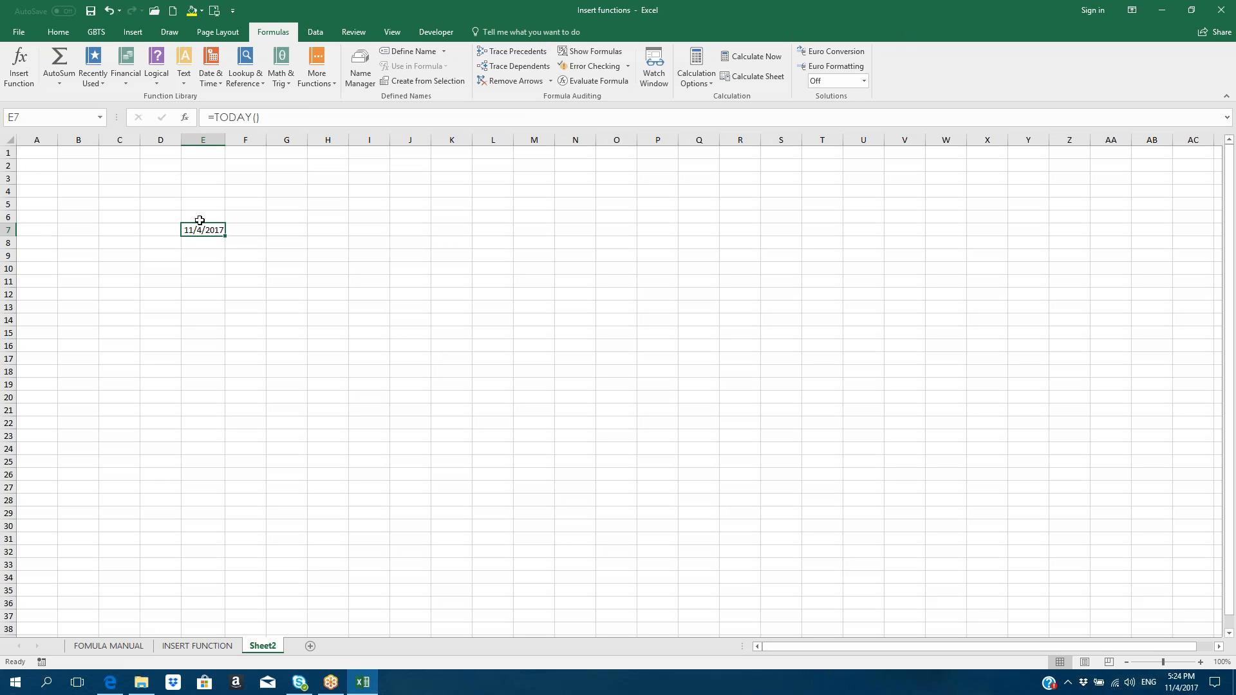
pyautogui.click(267, 119)
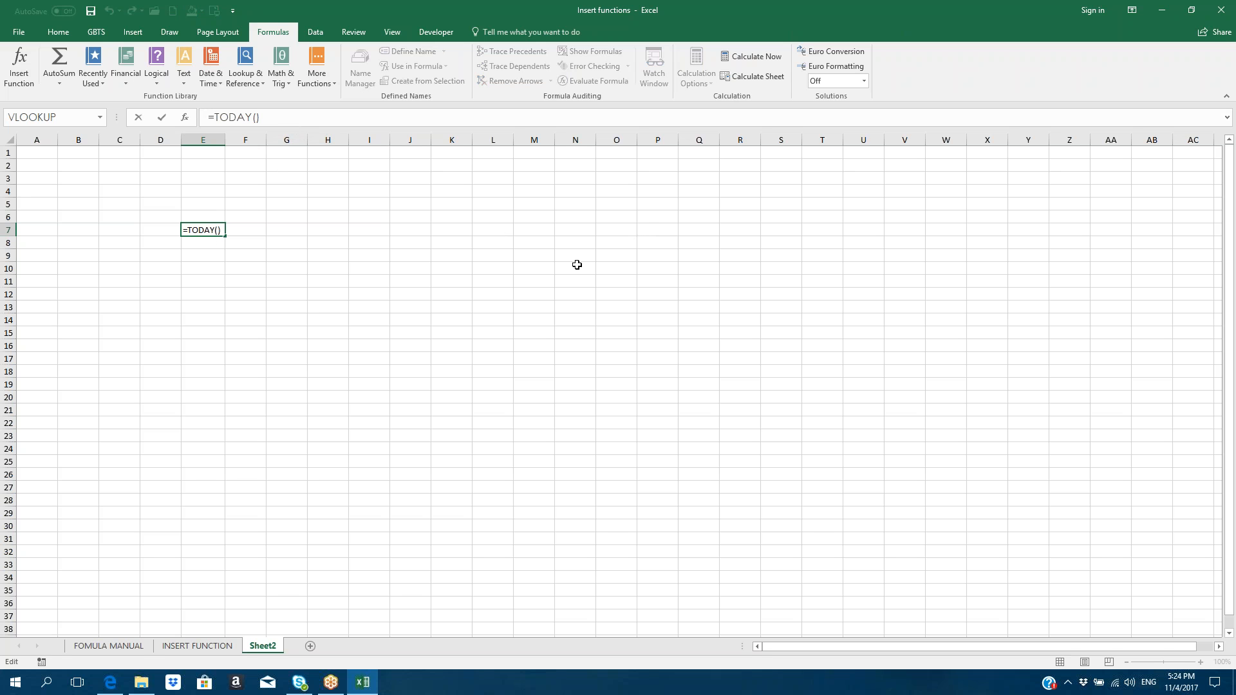
pyautogui.press('Escape')
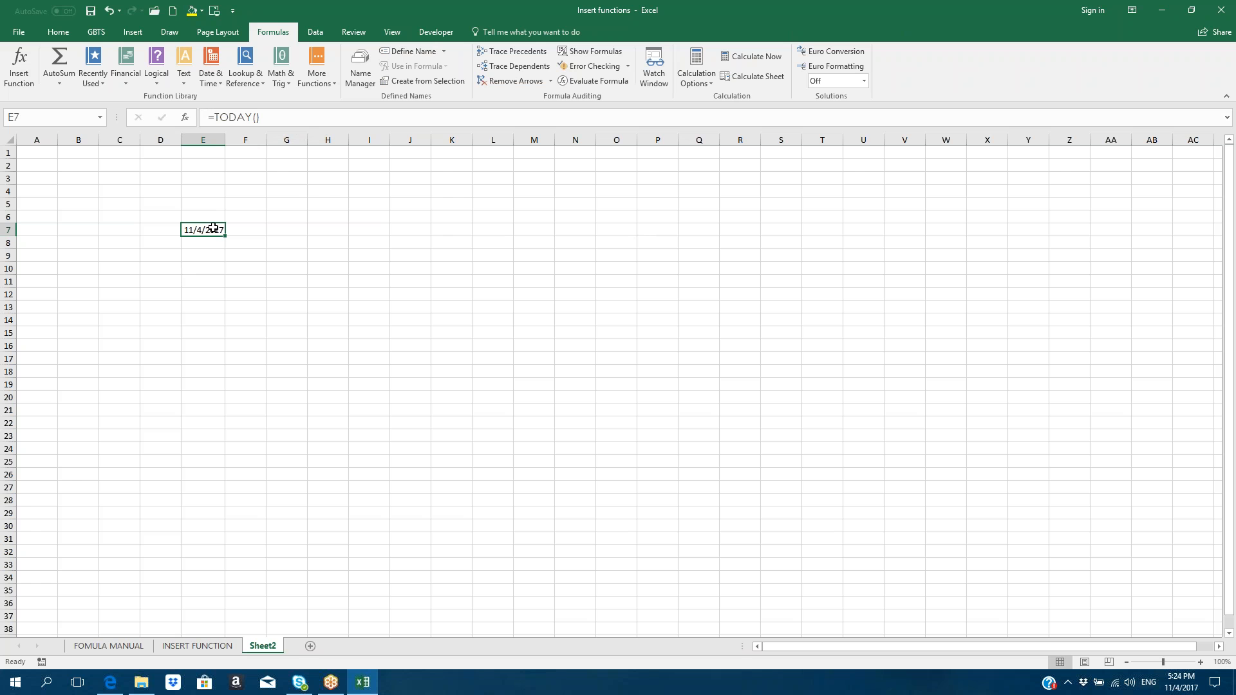
# Replace the formula in cell E7 with =NOW() and reselect the cell to view its formula.
pyautogui.press('Delete')
pyautogui.write('=')
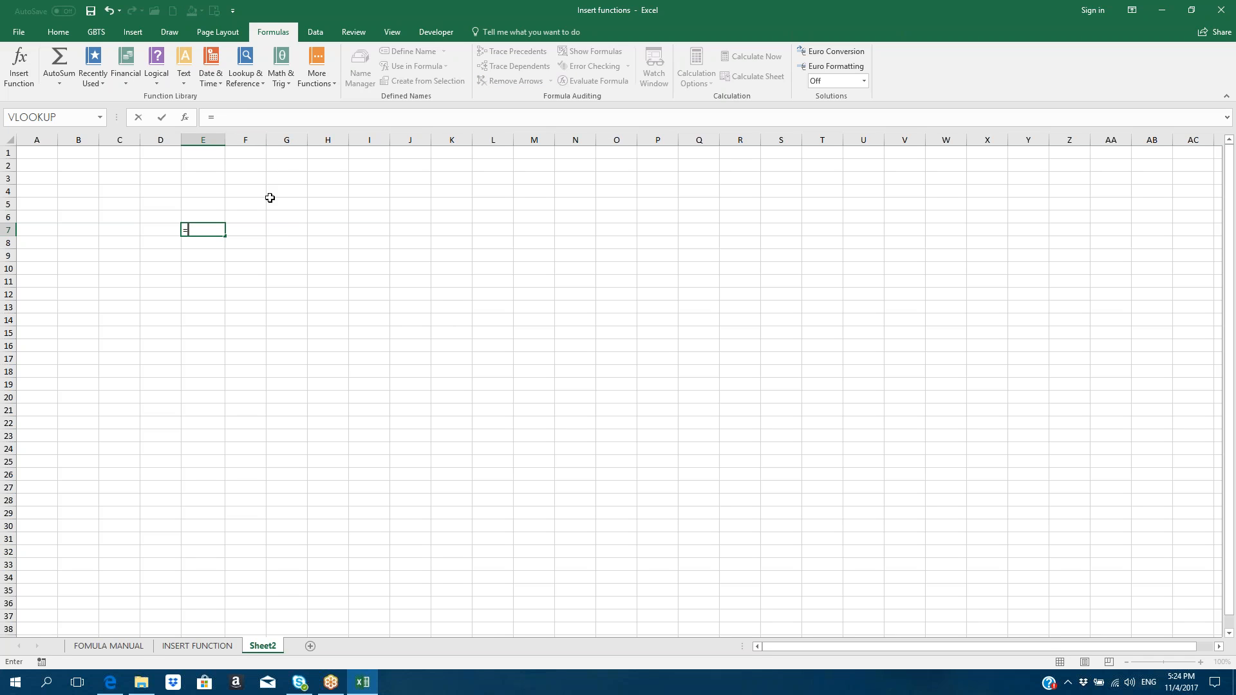
pyautogui.click(243, 118)
pyautogui.write('now')
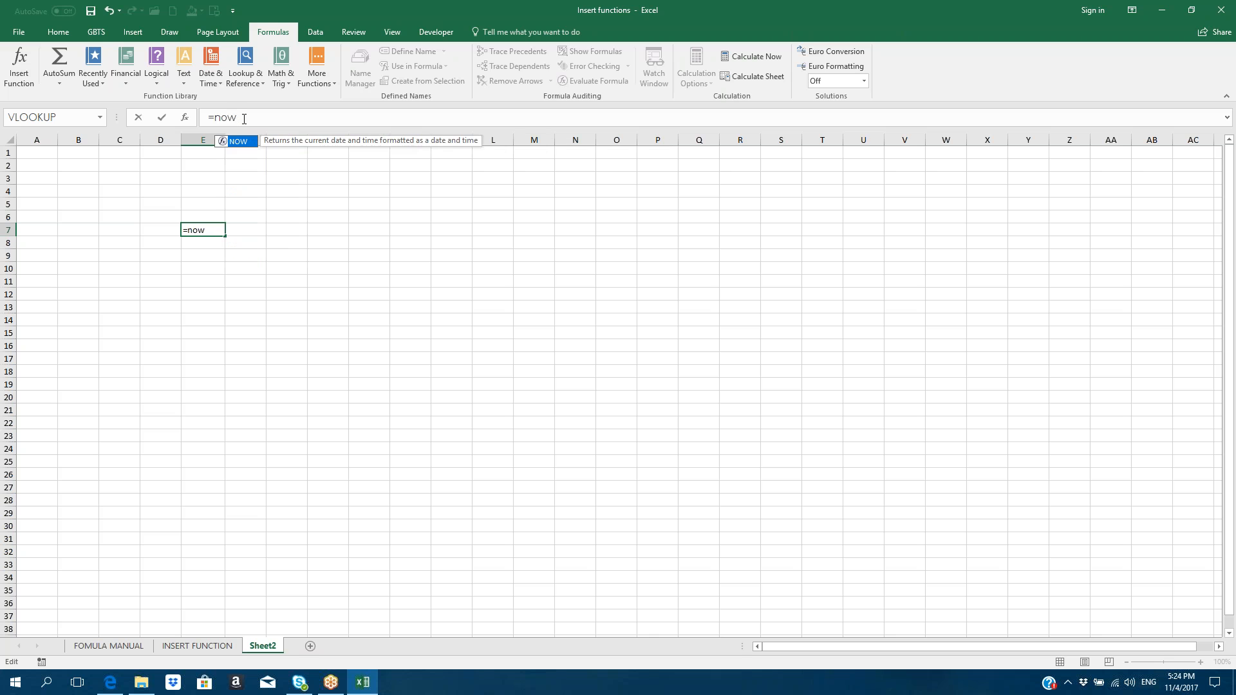
pyautogui.write('()')
pyautogui.press('Return')
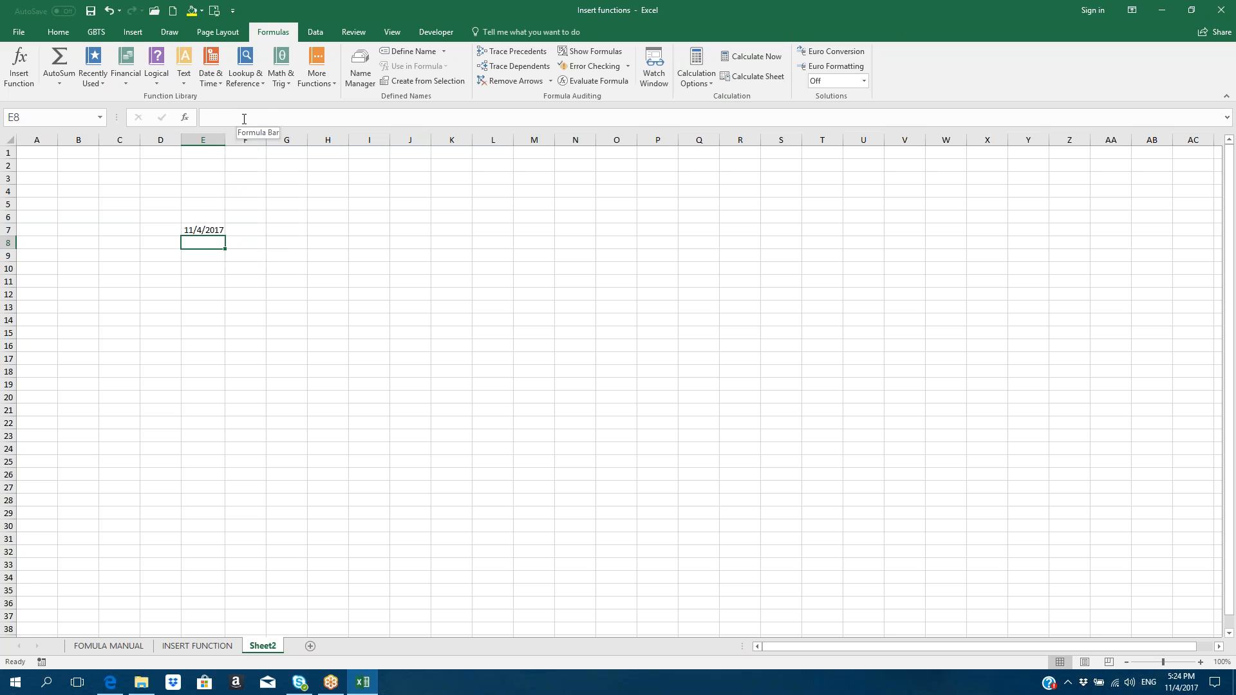
pyautogui.click(220, 232)
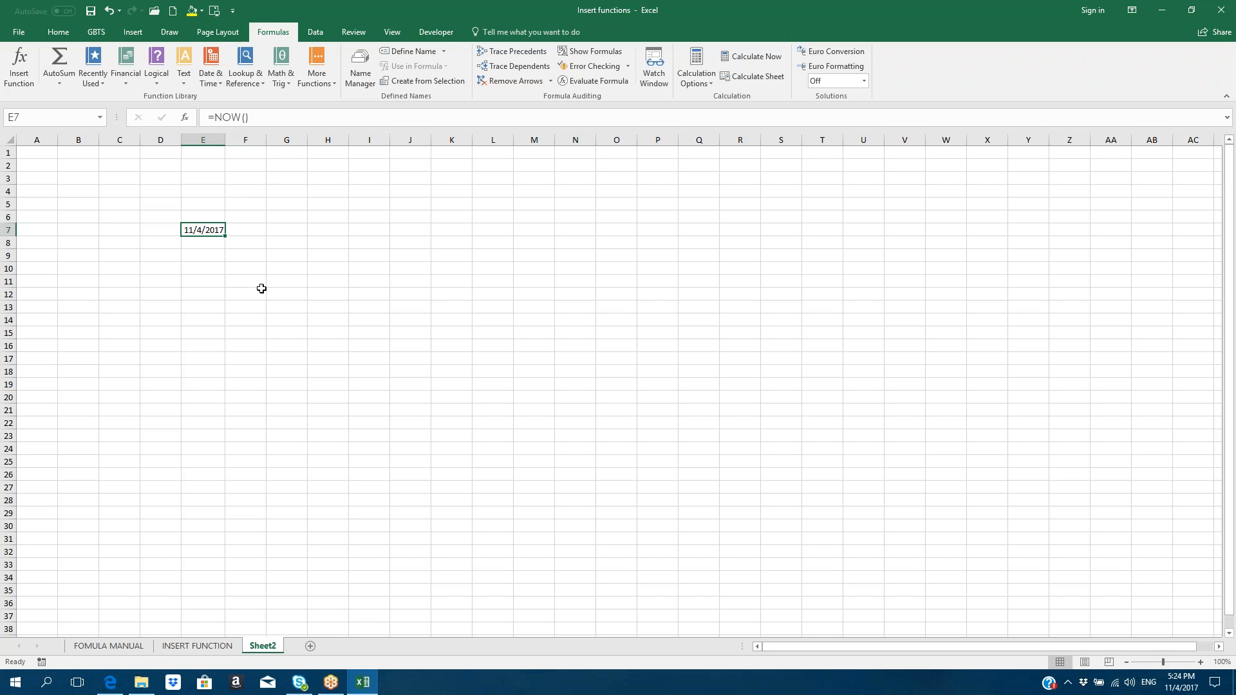
# On the FOMULA MANUAL sheet, clear the existing results from cells C14 and E14.
pyautogui.click(130, 646)
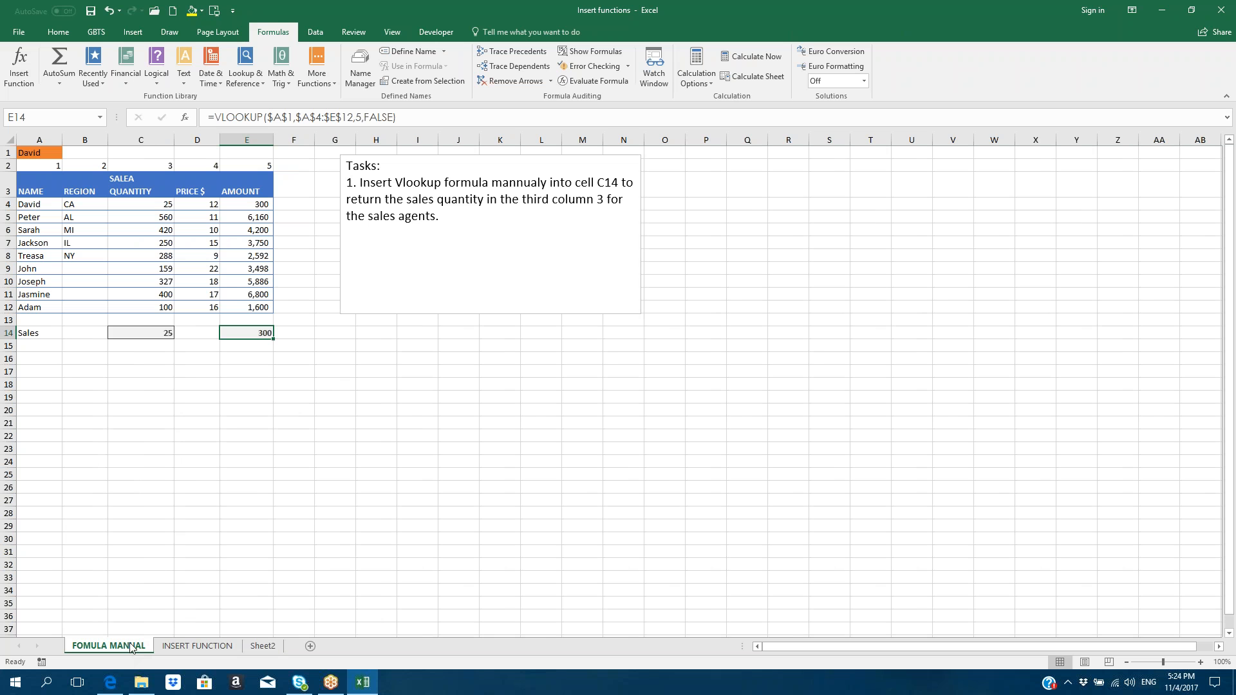
pyautogui.click(165, 333)
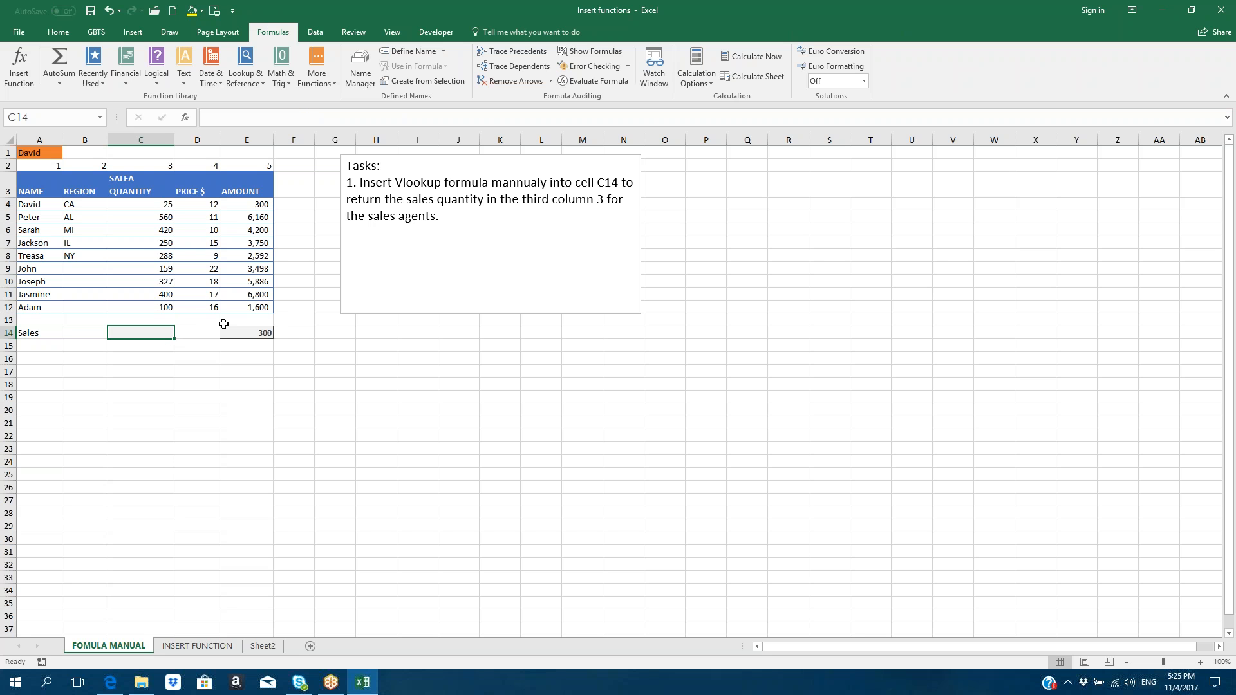
pyautogui.click(263, 331)
pyautogui.press('Delete')
# Begin the formula =vlookup(A1/A4:E12, in cell C14, picking the lookup cell and the table range on the sheet.
pyautogui.click(145, 334)
pyautogui.write('=')
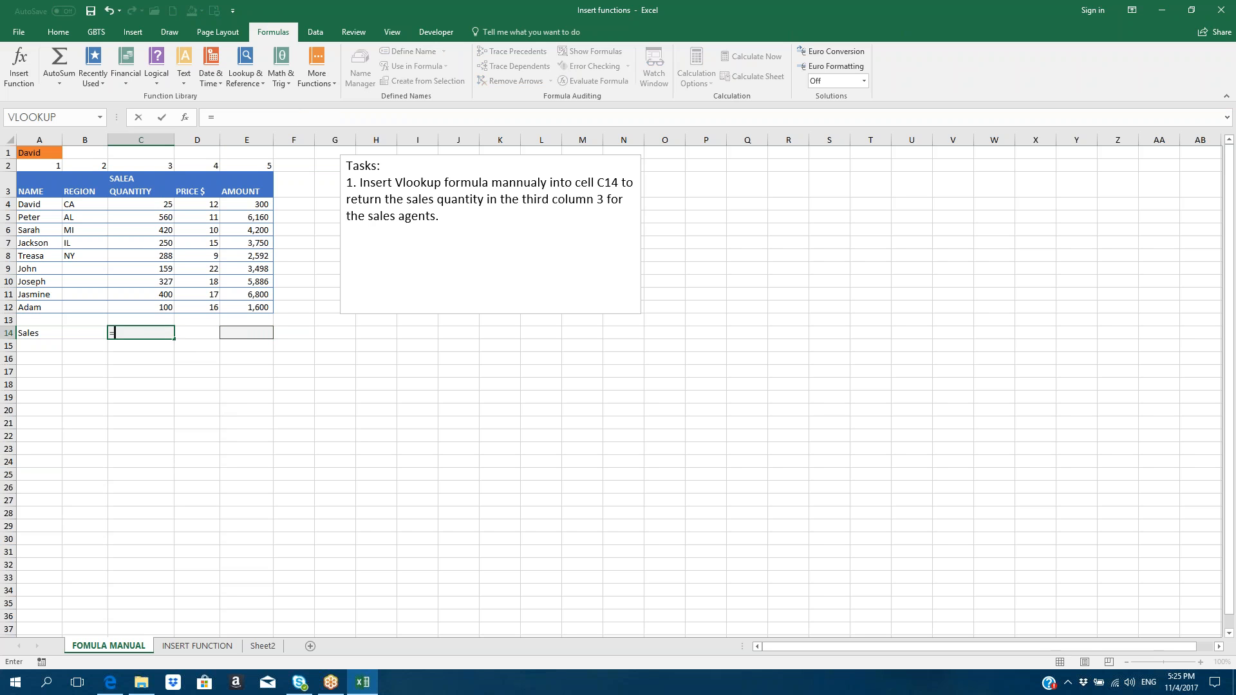
pyautogui.write('v')
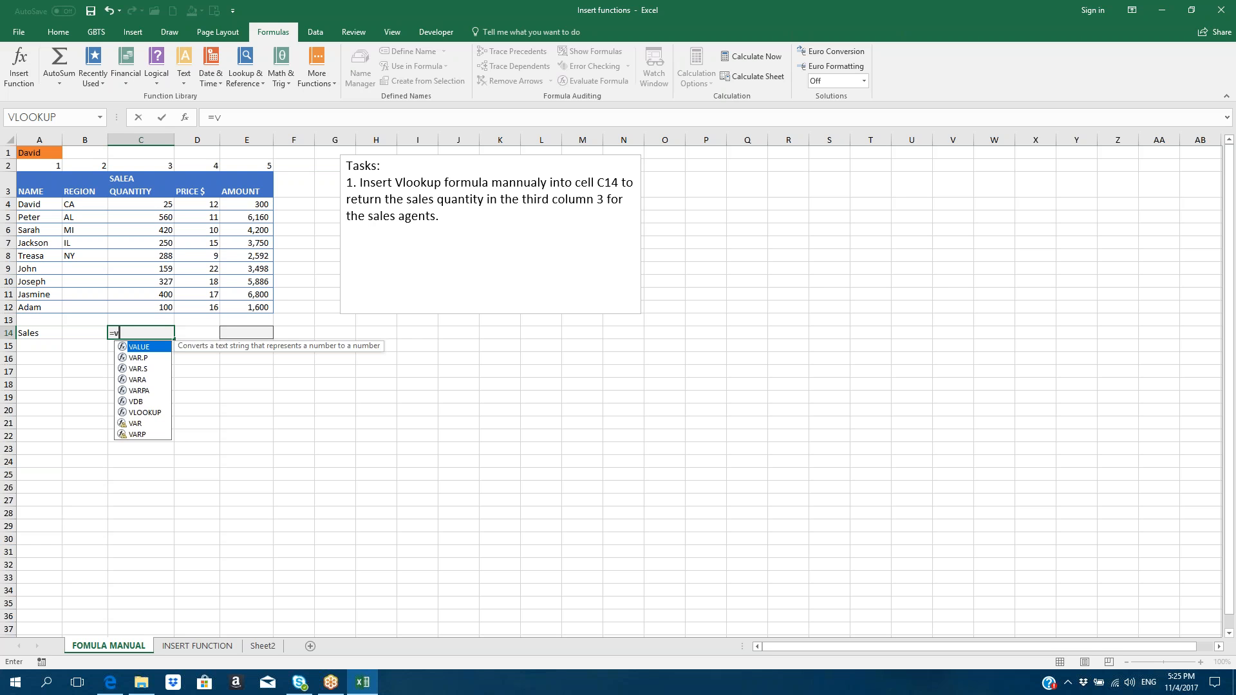
pyautogui.write('lookup(')
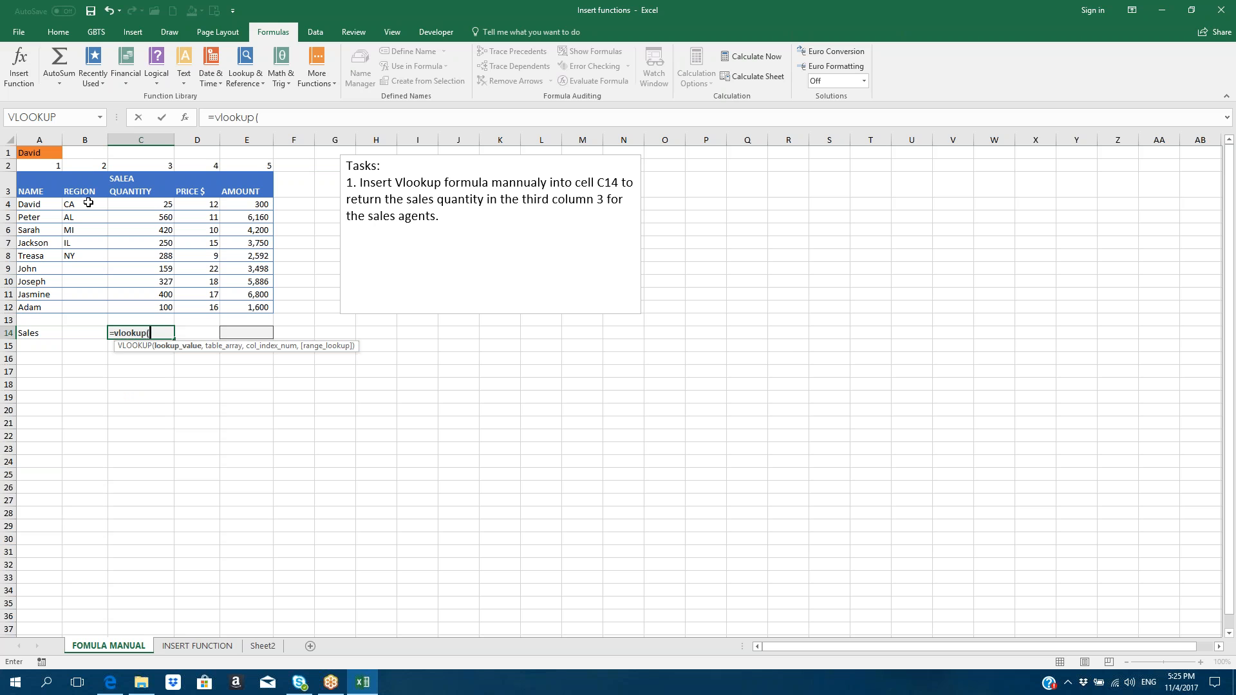
pyautogui.click(38, 149)
pyautogui.write('/')
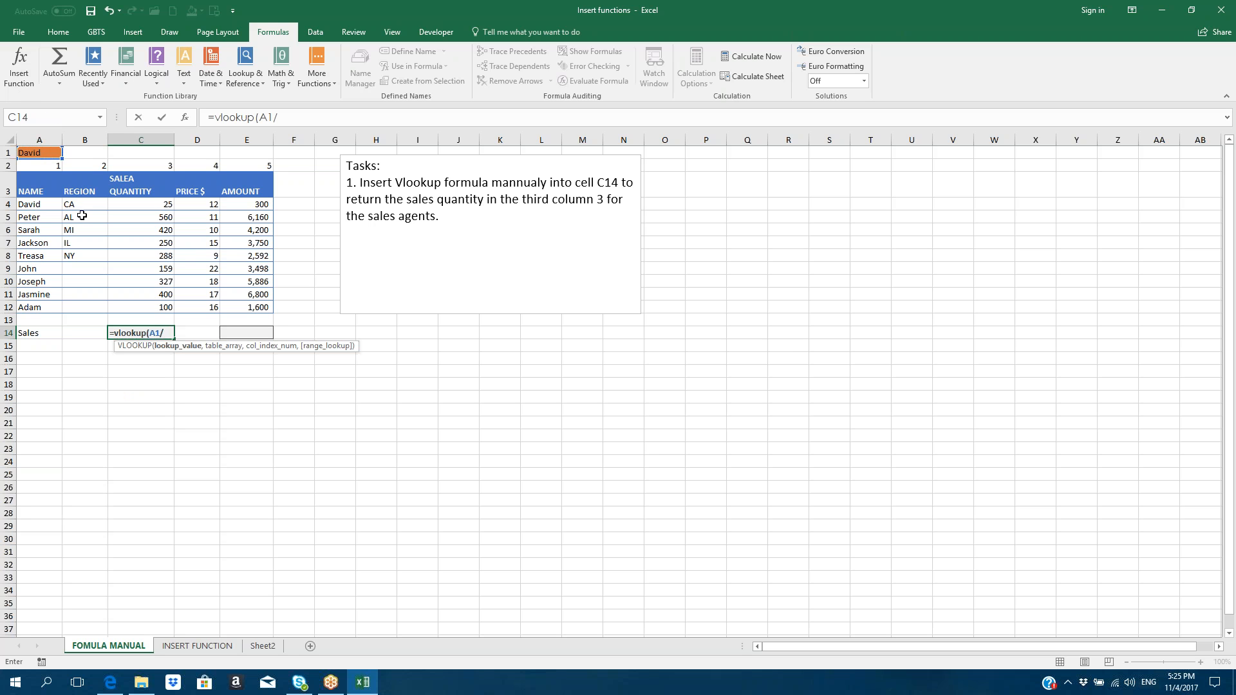
pyautogui.moveTo(29, 208); pyautogui.dragTo(242, 307)
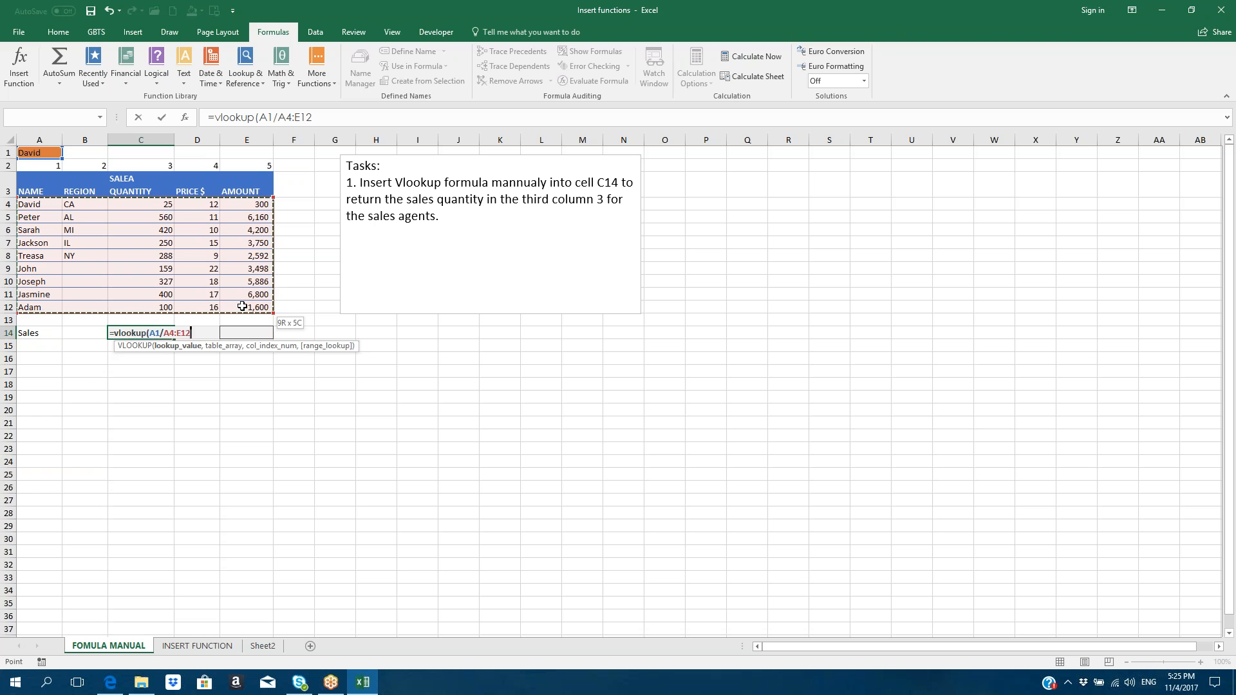
pyautogui.moveTo(242, 307); pyautogui.dragTo(242, 307)
pyautogui.write(',')
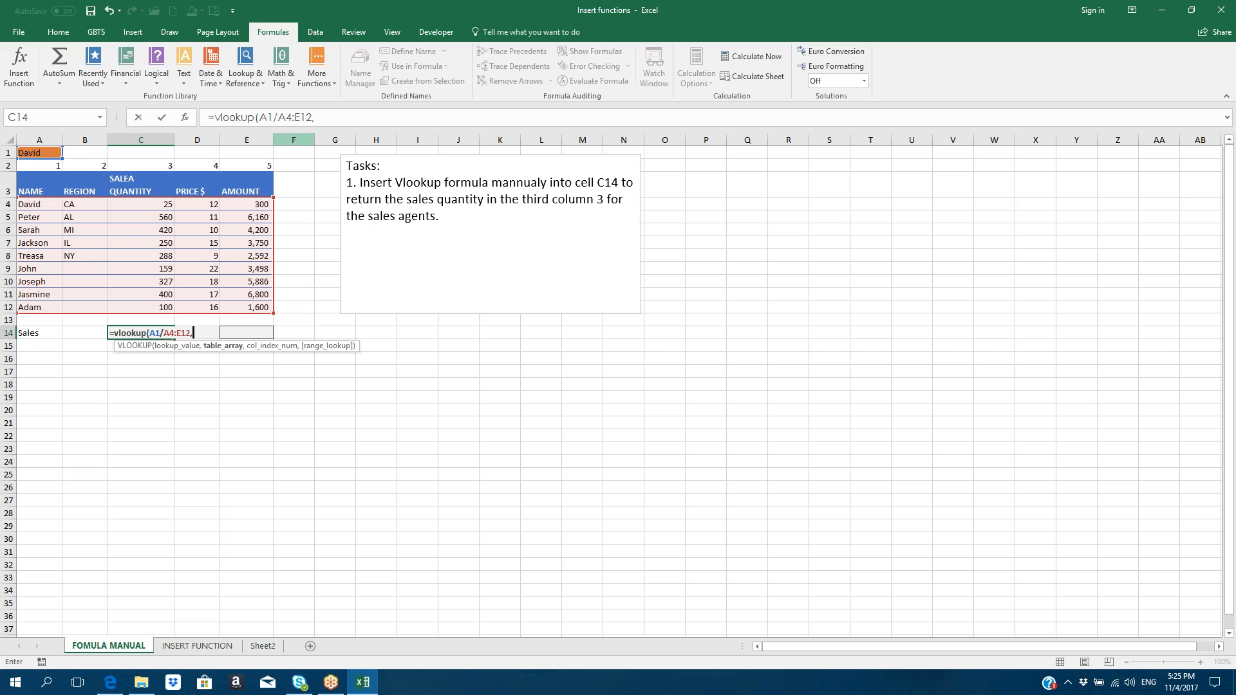
# Make the table range in the C14 formula absolute as $A$4:$E$12.
pyautogui.click(290, 118)
pyautogui.press('F4')
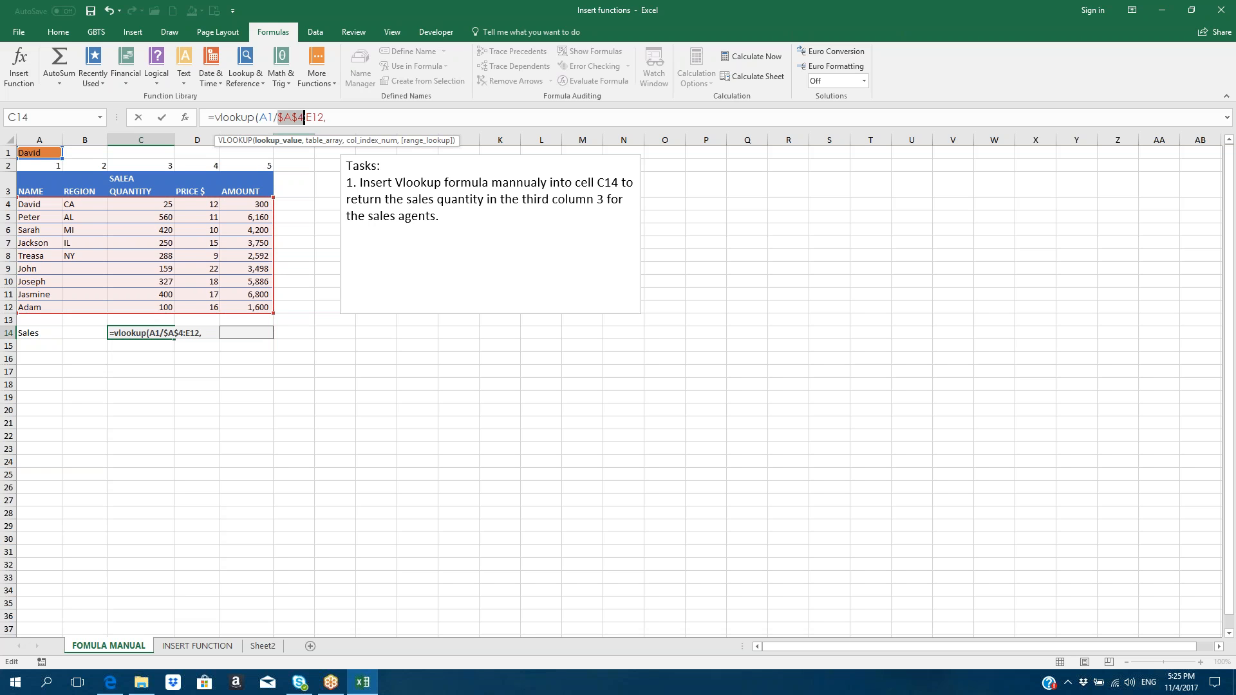
pyautogui.click(309, 114)
pyautogui.press('F4')
pyautogui.press('Right')
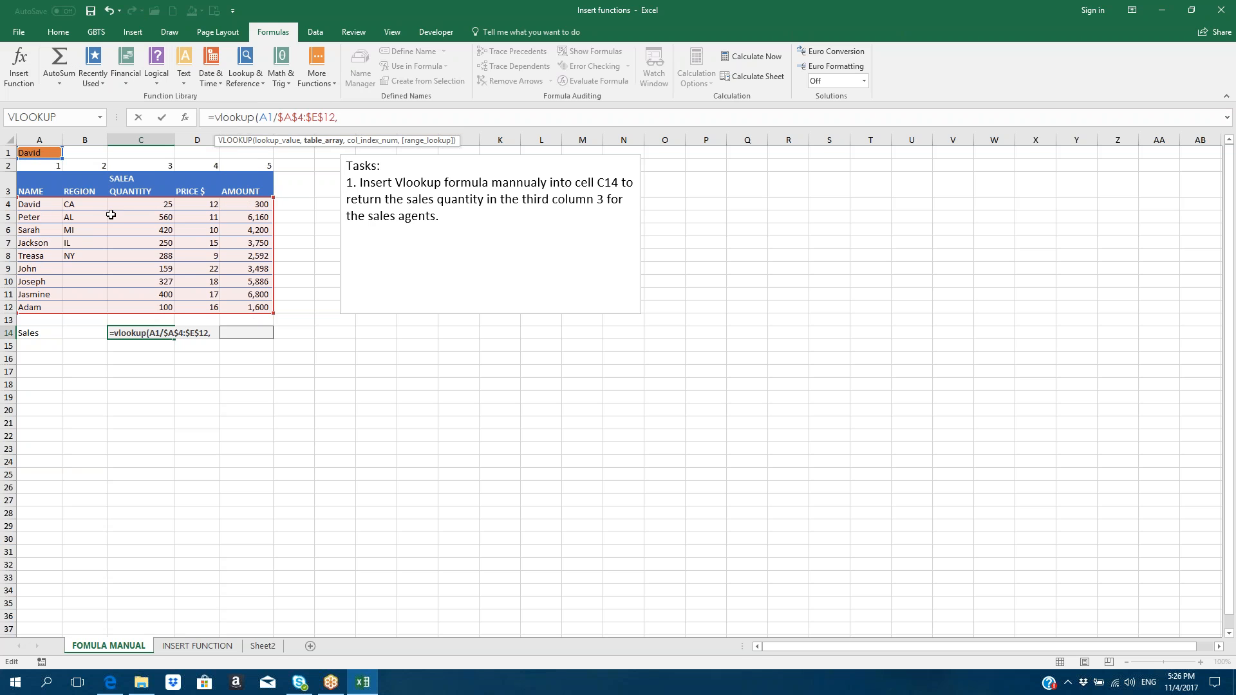
# Complete the C14 formula with column index 3 and false for an exact match, and enter it.
pyautogui.write('3,')
pyautogui.write('faks')
pyautogui.press('BackSpace')
pyautogui.press('BackSpace')
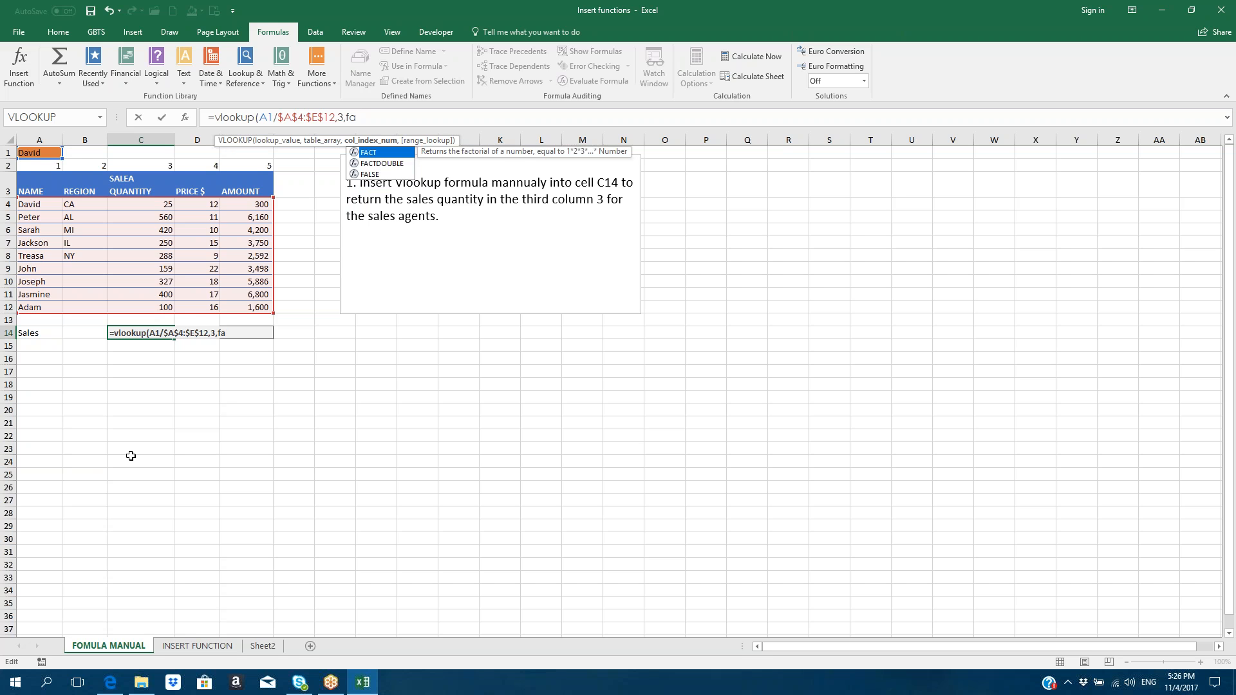
pyautogui.write('ls')
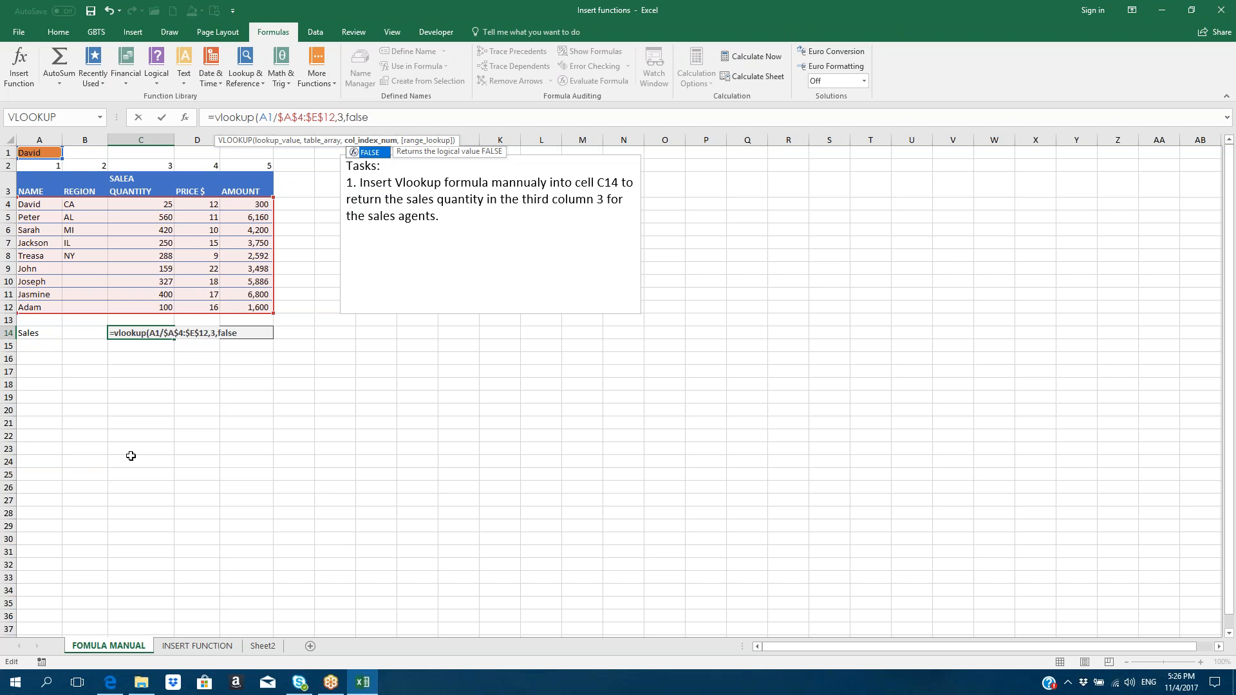
pyautogui.write('e)')
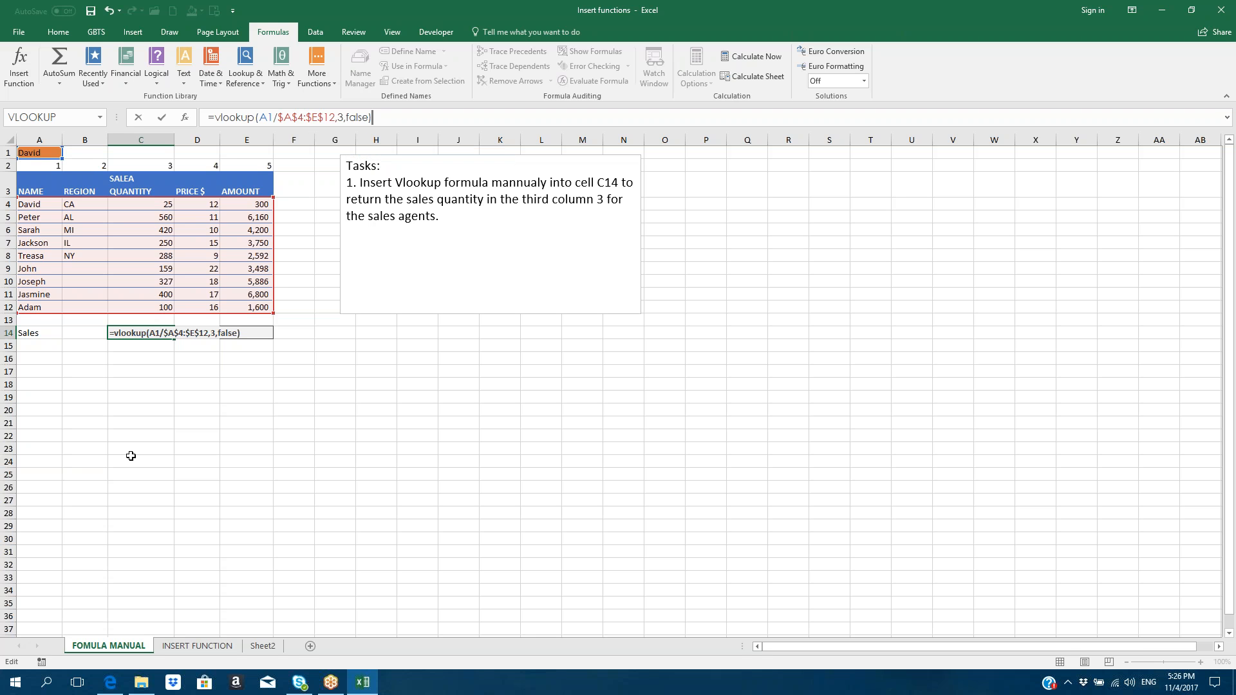
pyautogui.press('Return')
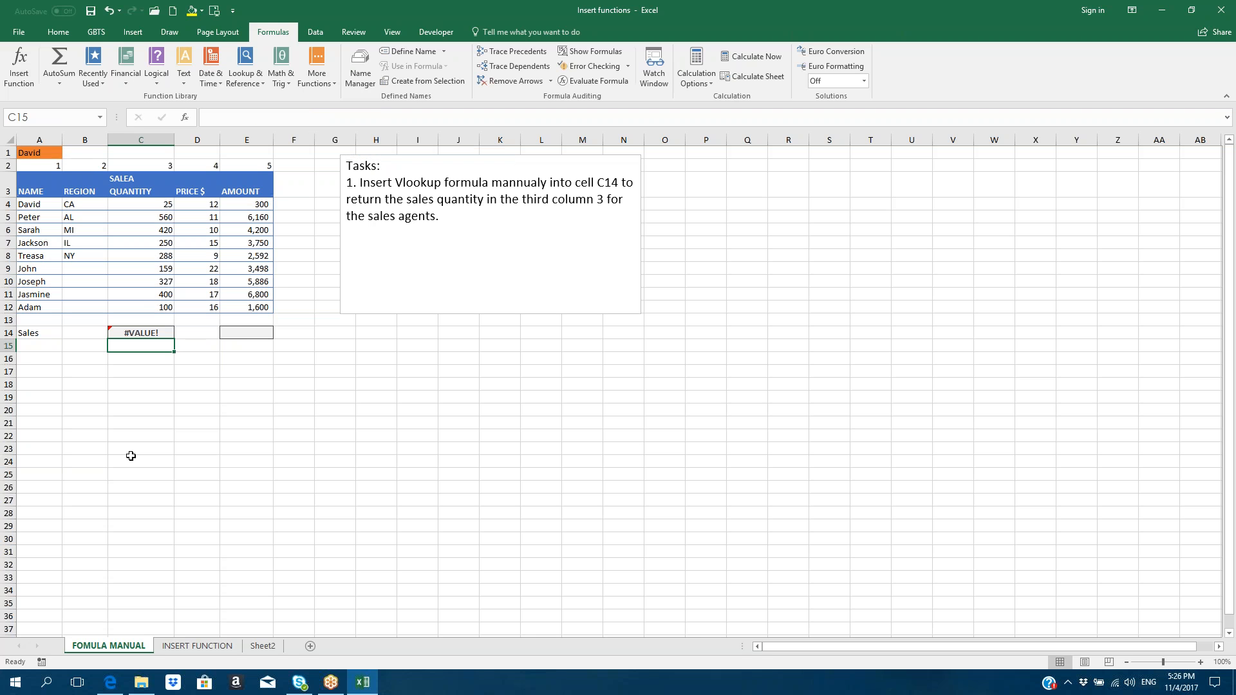
# Correct the C14 formula by replacing the slash after A1 with a comma, giving =VLOOKUP(A1,$A$4:$E$12,3,FALSE).
pyautogui.click(155, 333)
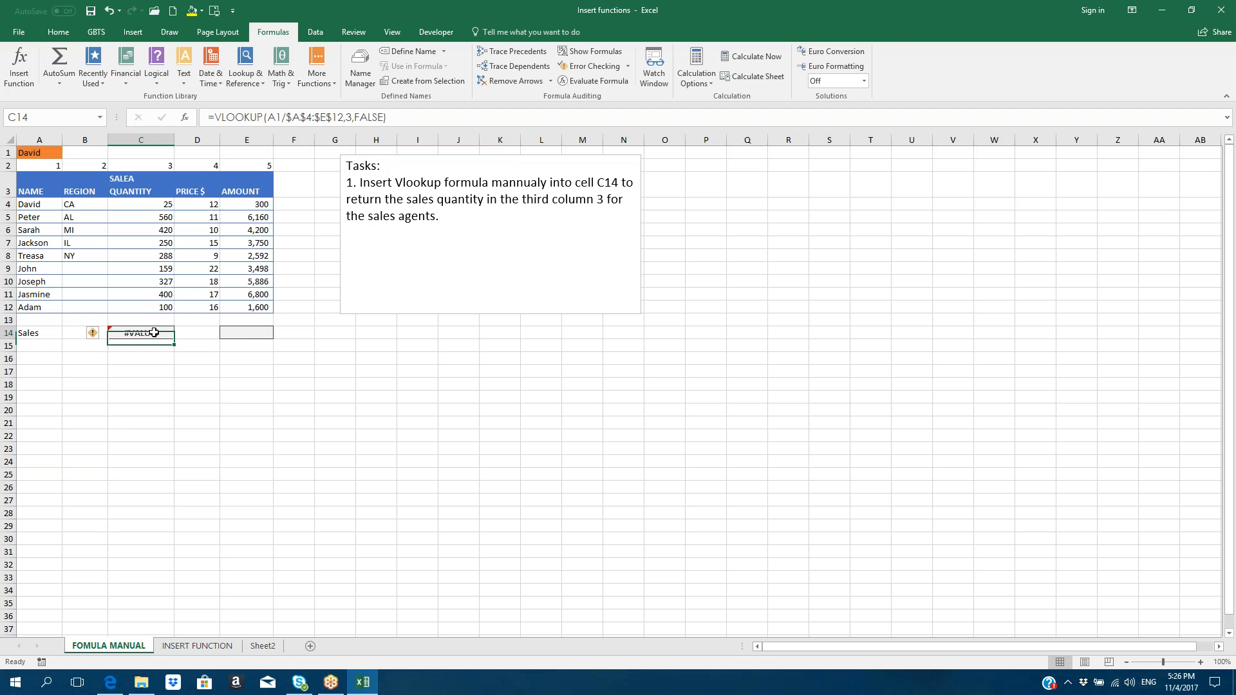
pyautogui.click(363, 116)
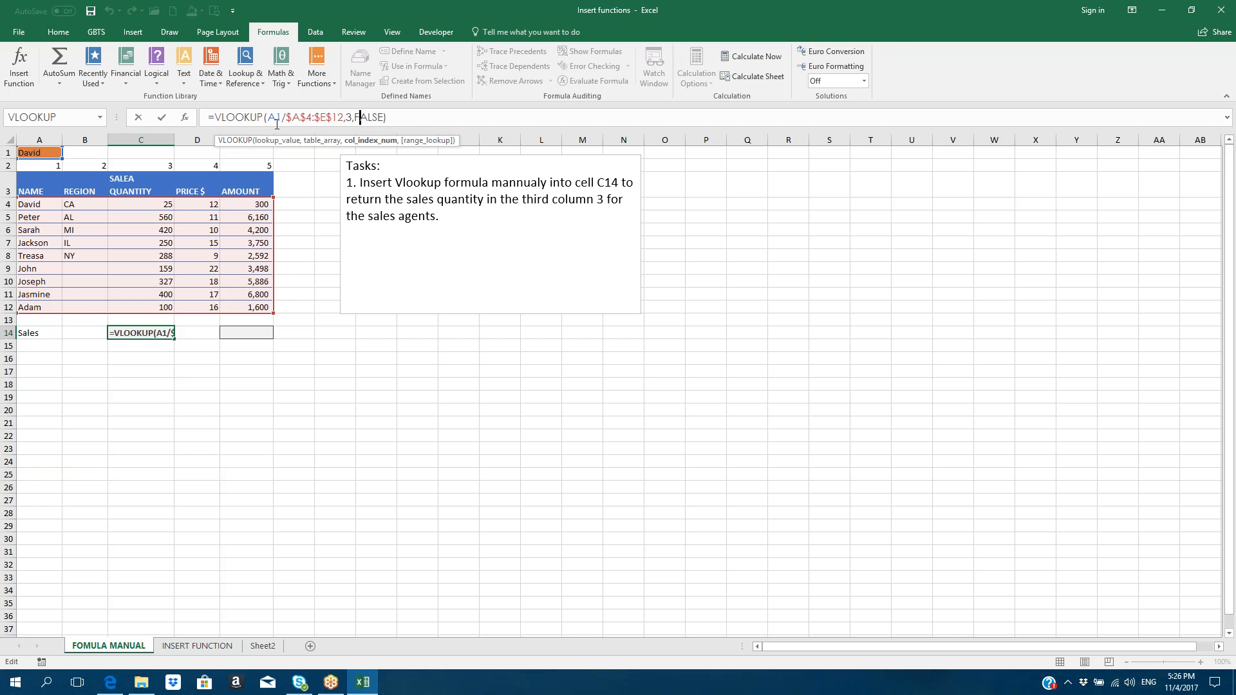
pyautogui.click(287, 117)
pyautogui.press('BackSpace')
pyautogui.write(',')
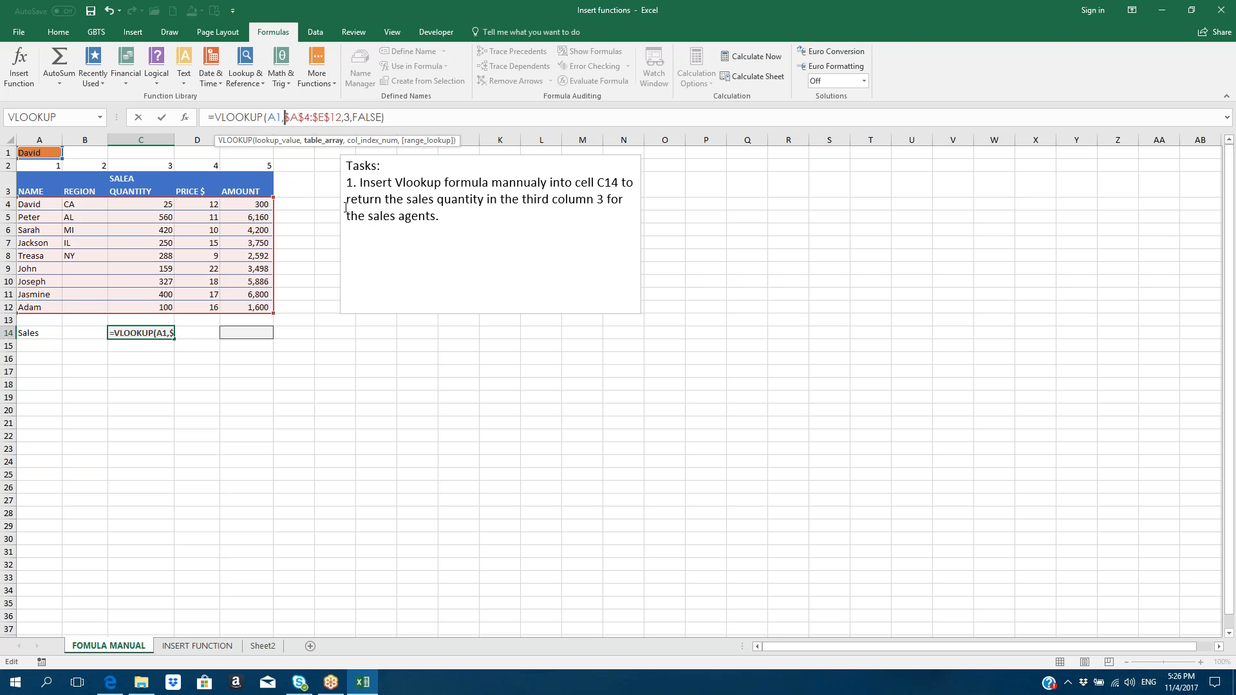
pyautogui.press('Return')
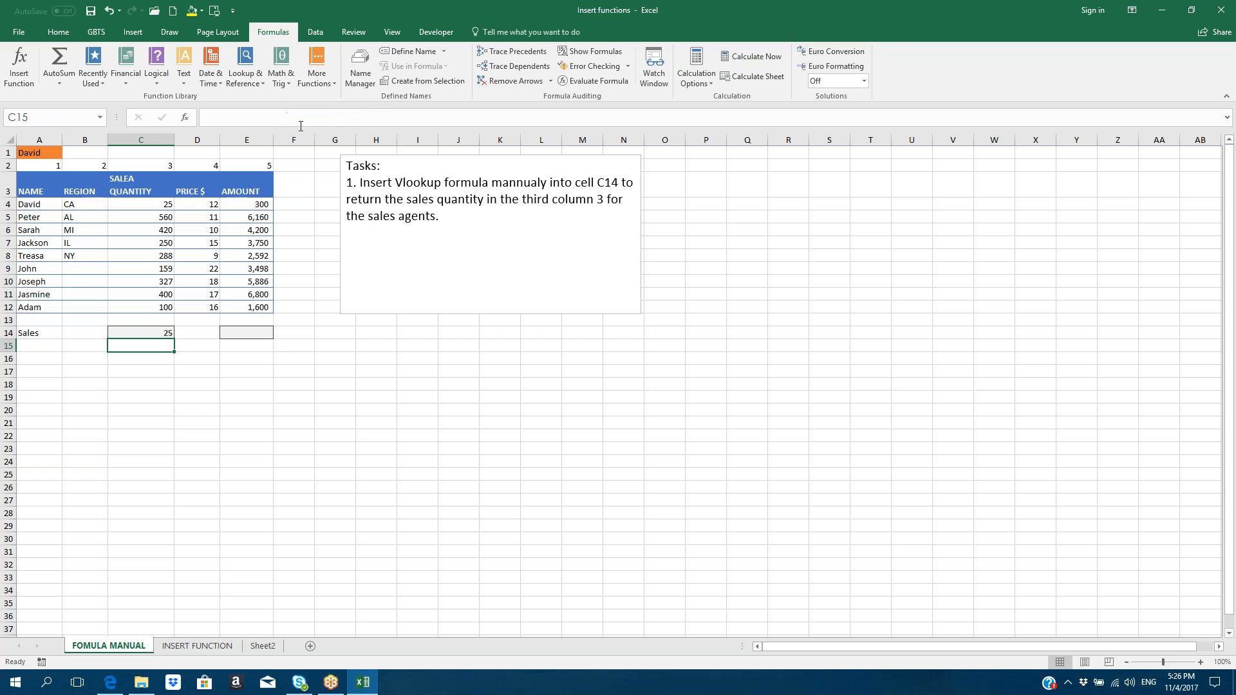
# Begin a VLOOKUP formula in cell E14 with a1 as the lookup value and a4:e12 as the table range.
pyautogui.click(265, 336)
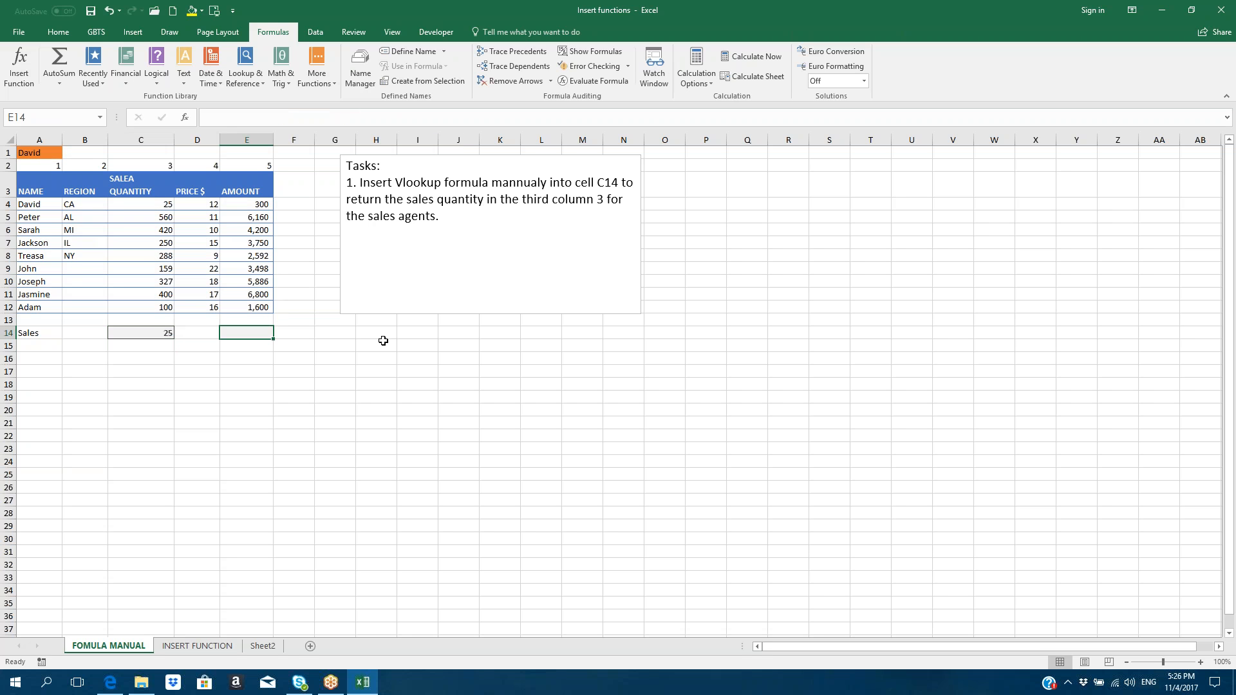
pyautogui.click(230, 118)
pyautogui.write('=')
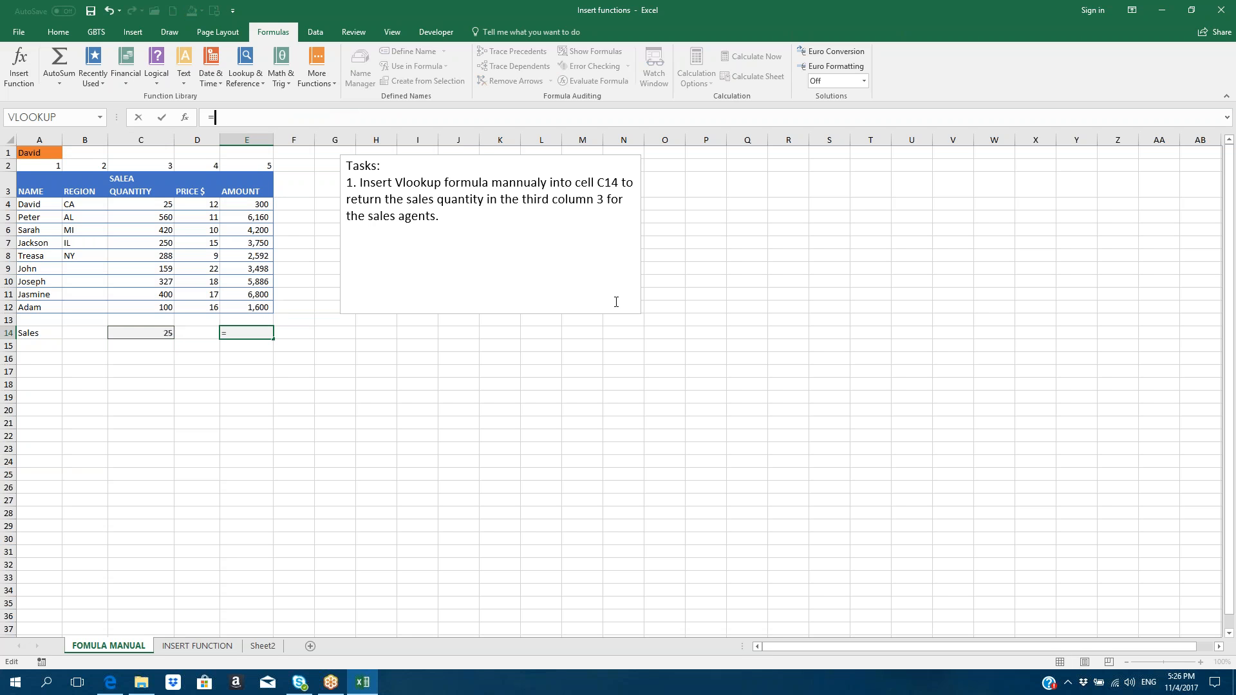
pyautogui.write('vloo')
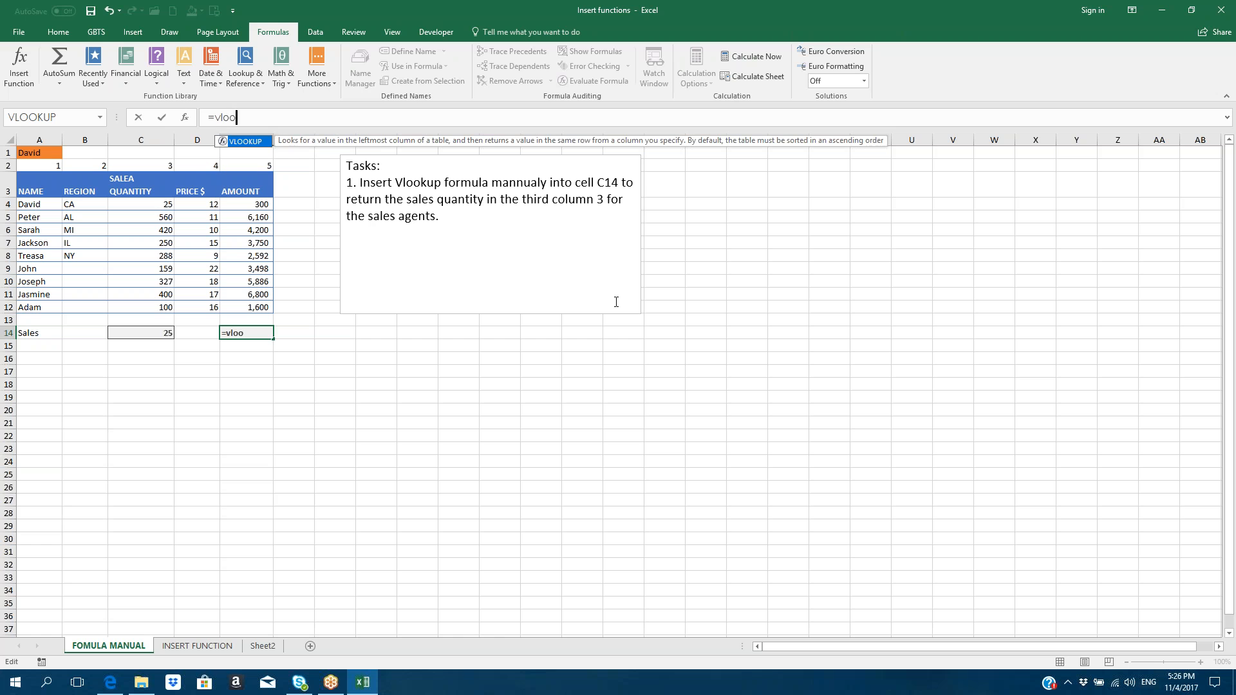
pyautogui.write('kup(')
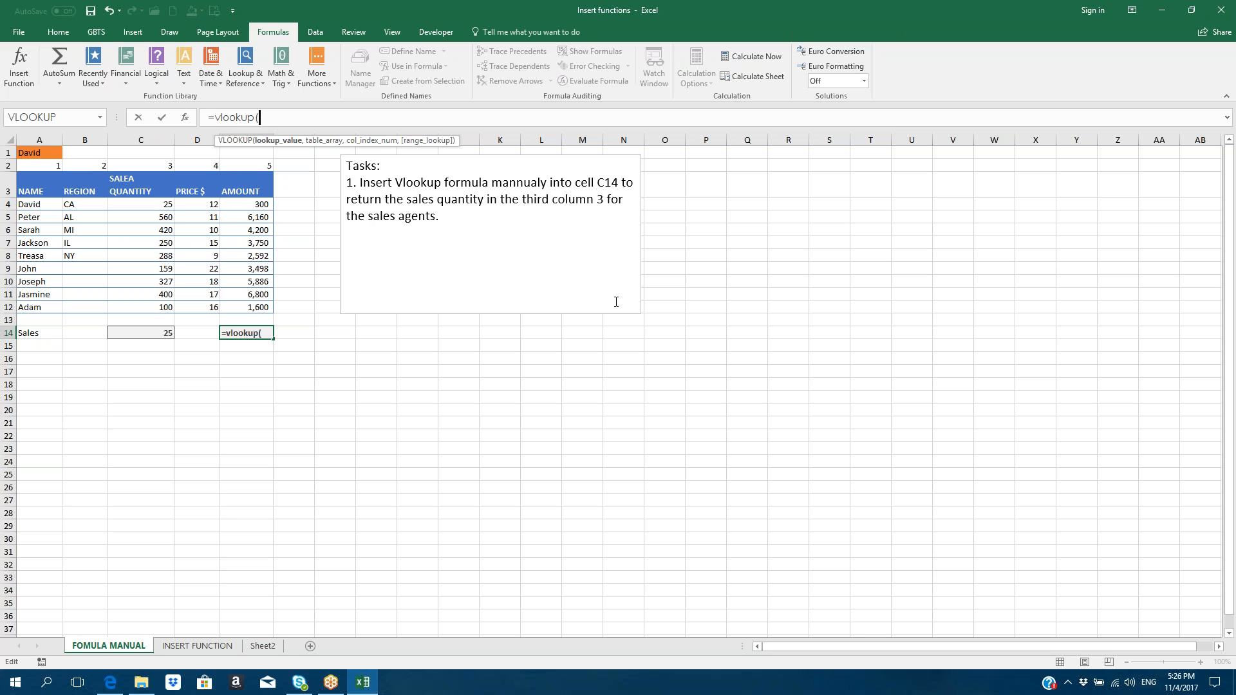
pyautogui.write('a1,')
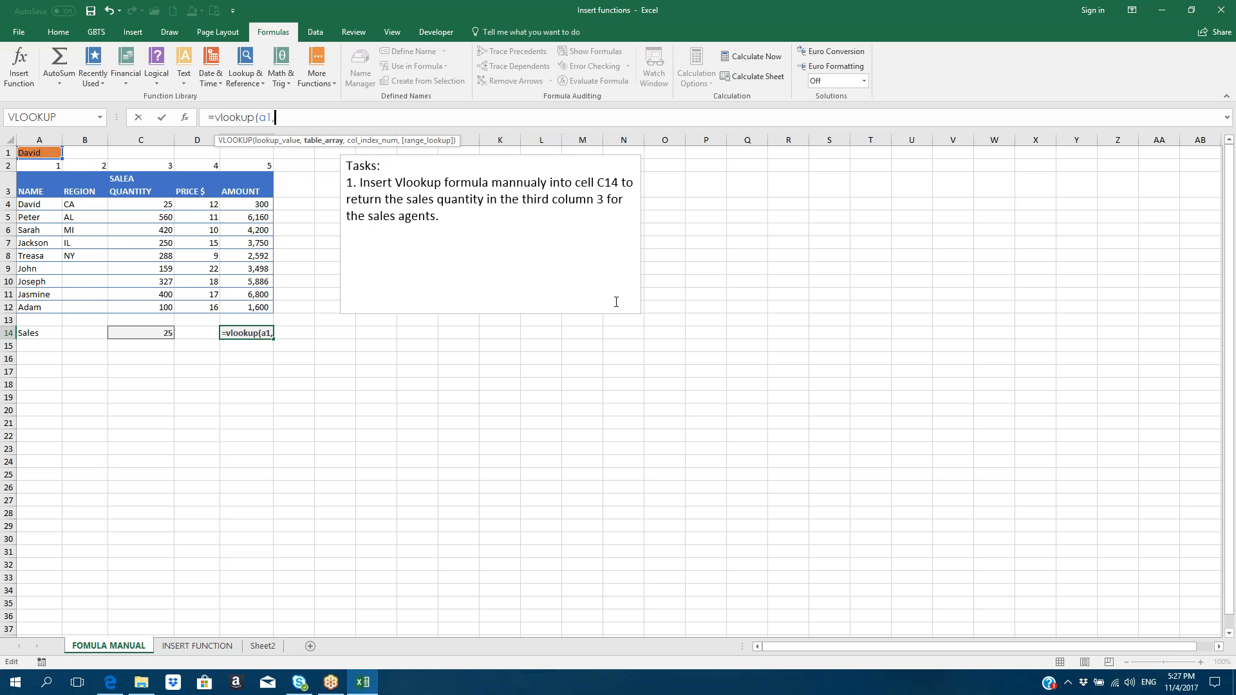
pyautogui.write('a')
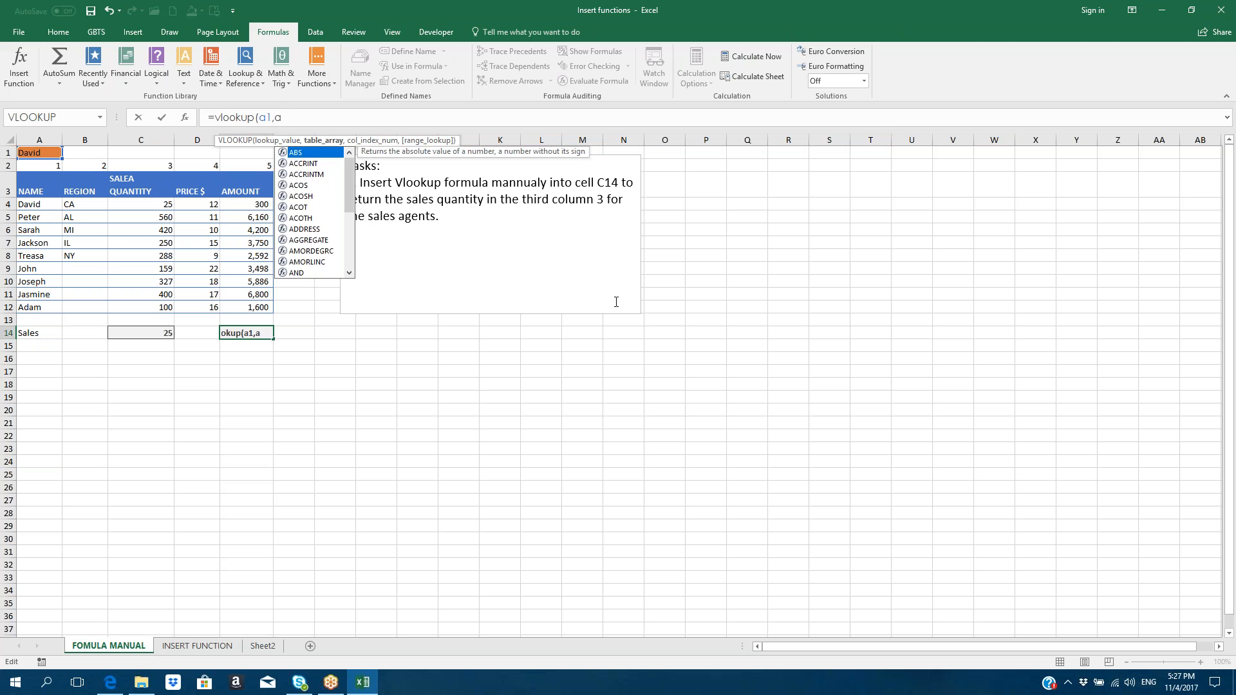
pyautogui.write('4:')
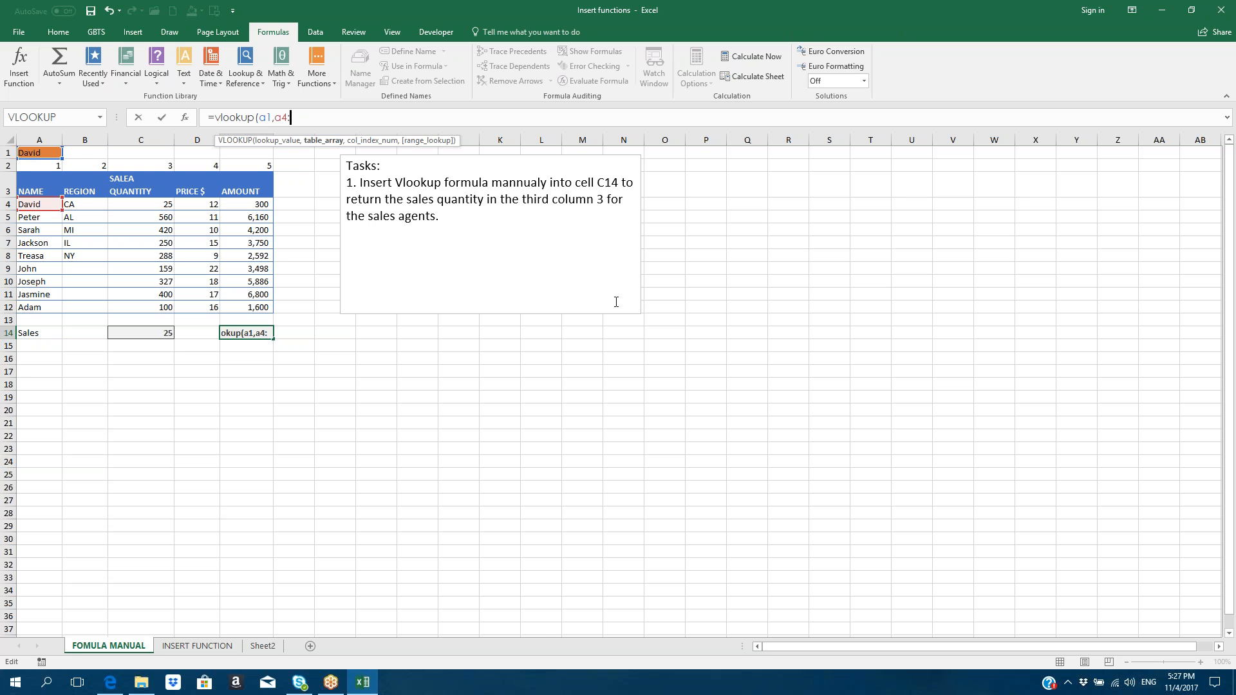
pyautogui.write('e')
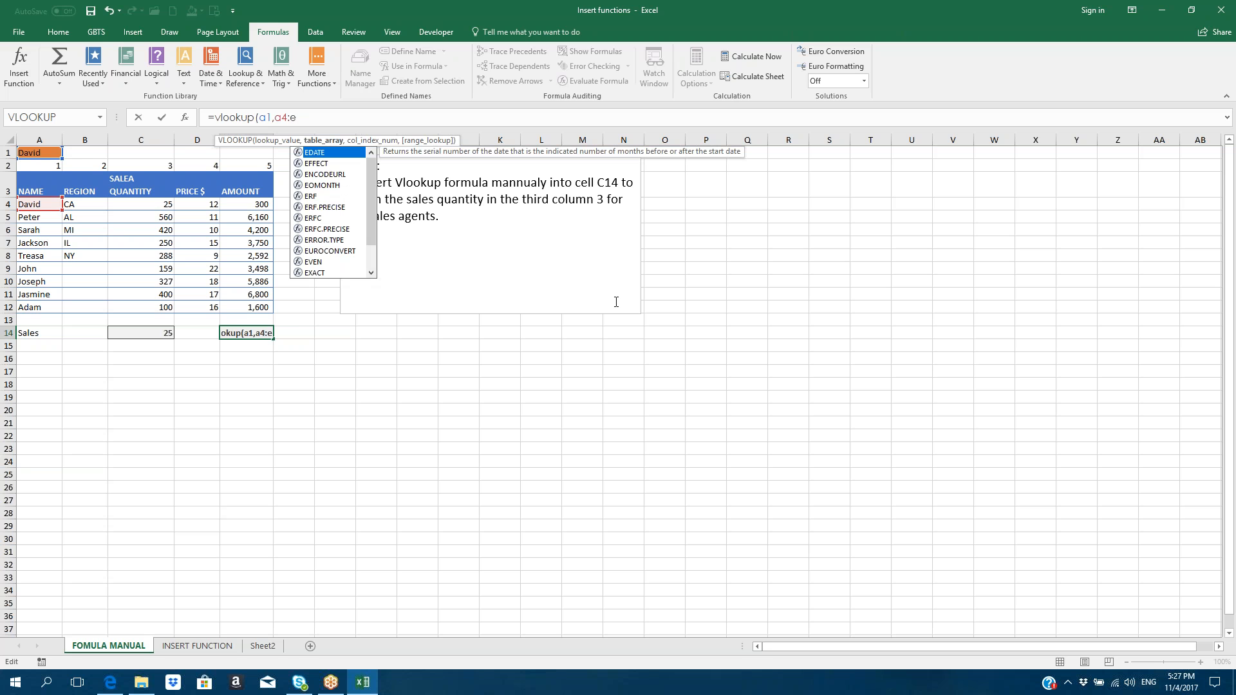
pyautogui.write('12')
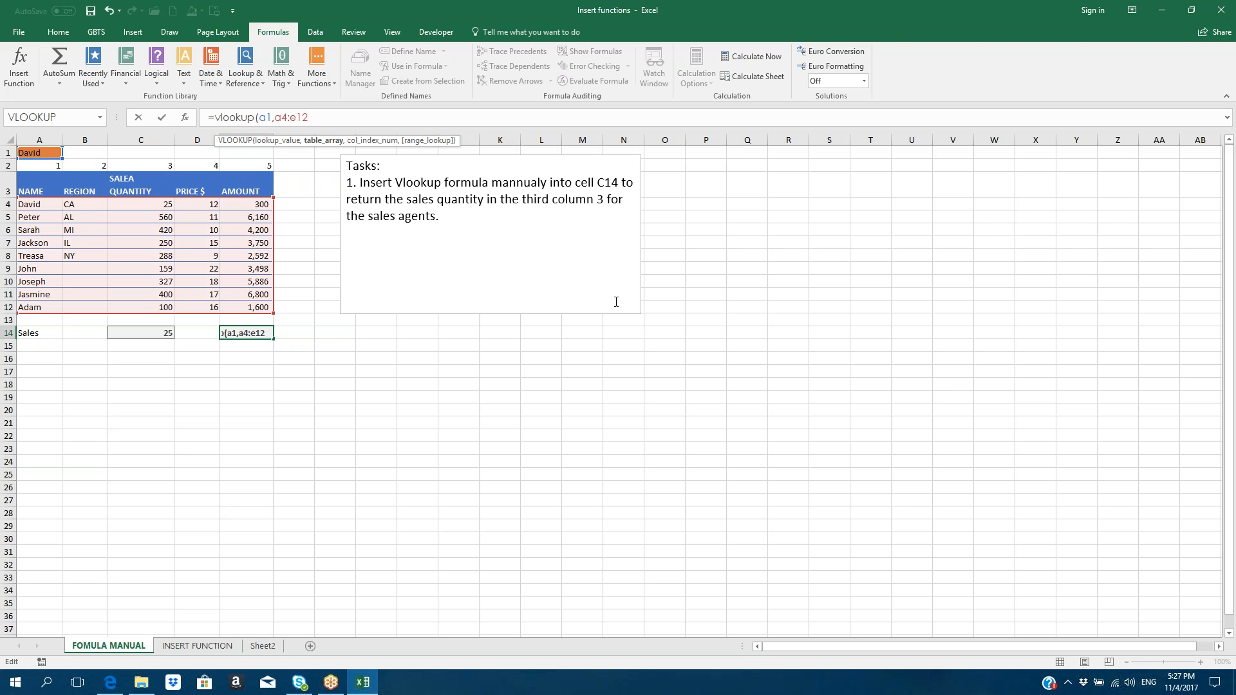
# Make the table range in the E14 formula absolute as $A$4:$E$12 and add a comma after it.
pyautogui.press('F4')
pyautogui.click(281, 118)
pyautogui.press('F4')
pyautogui.click(346, 121)
pyautogui.write(',')
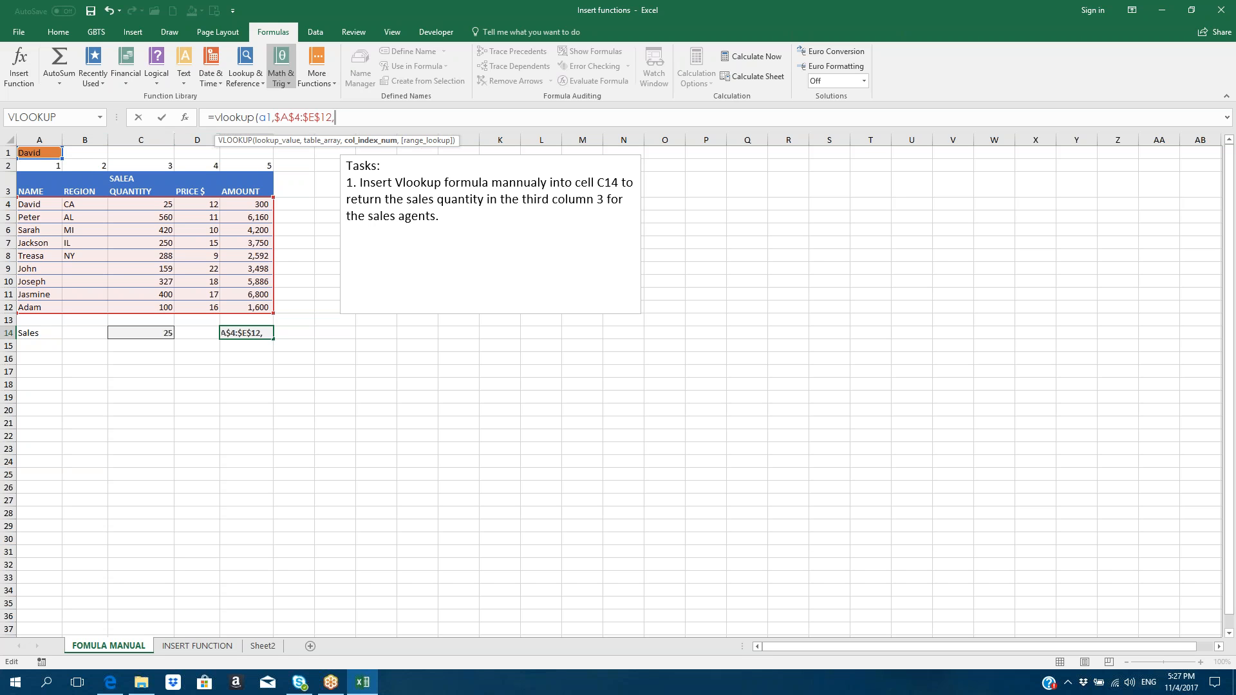
# Complete the E14 formula with column index 5 and false for an exact match, and enter it.
pyautogui.write('5')
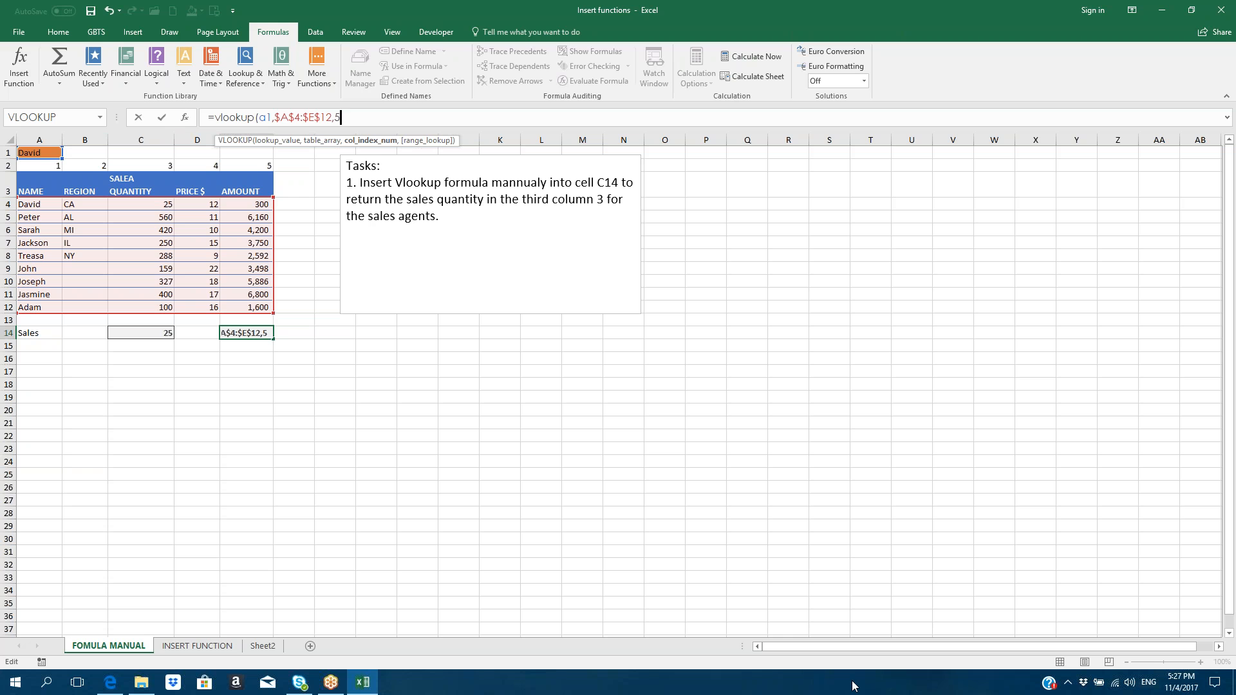
pyautogui.write(',')
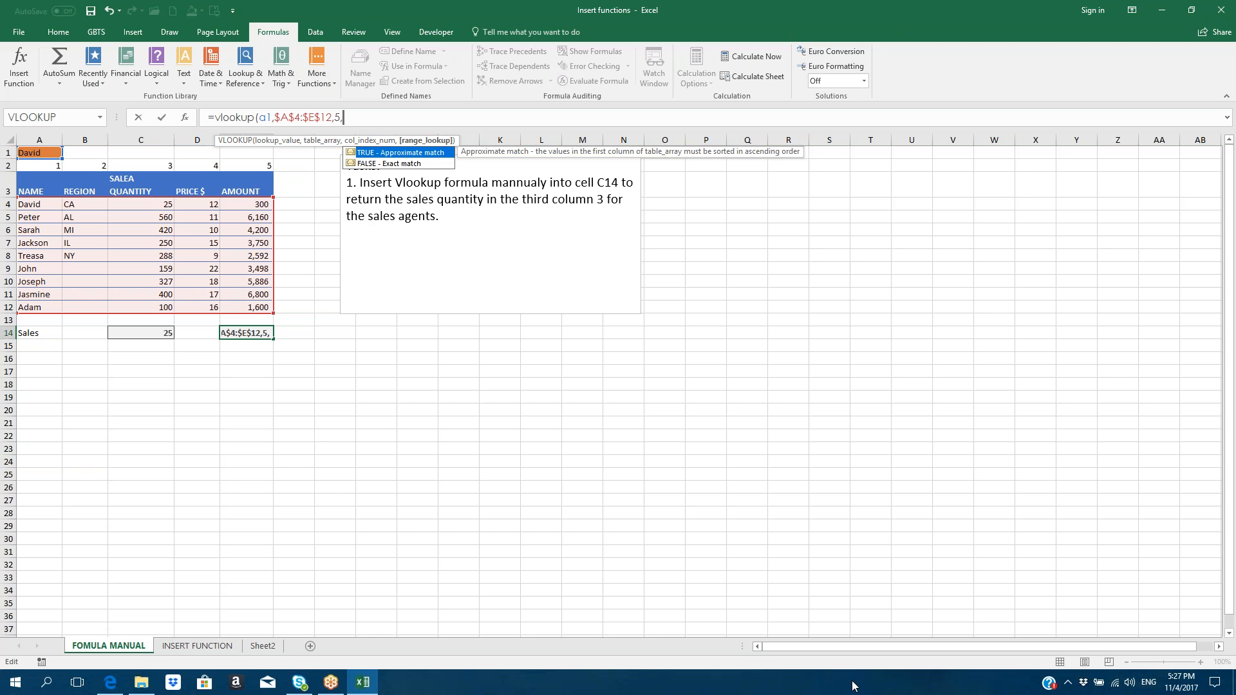
pyautogui.write('false)')
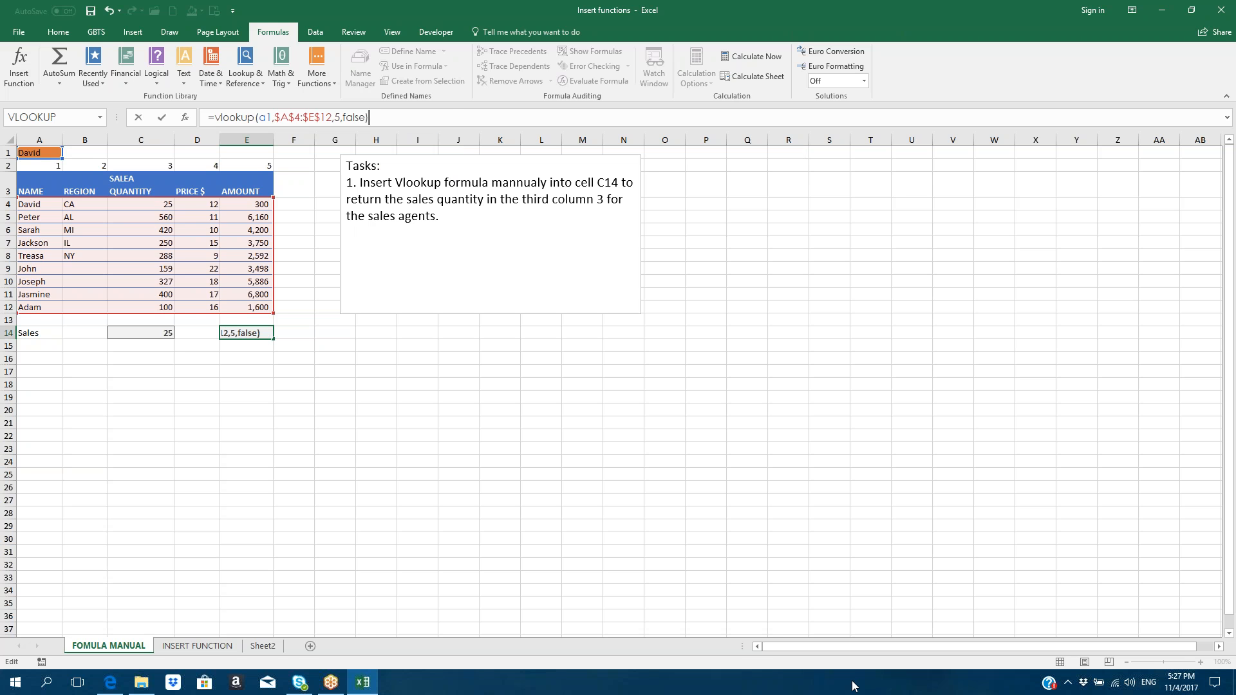
pyautogui.press('Return')
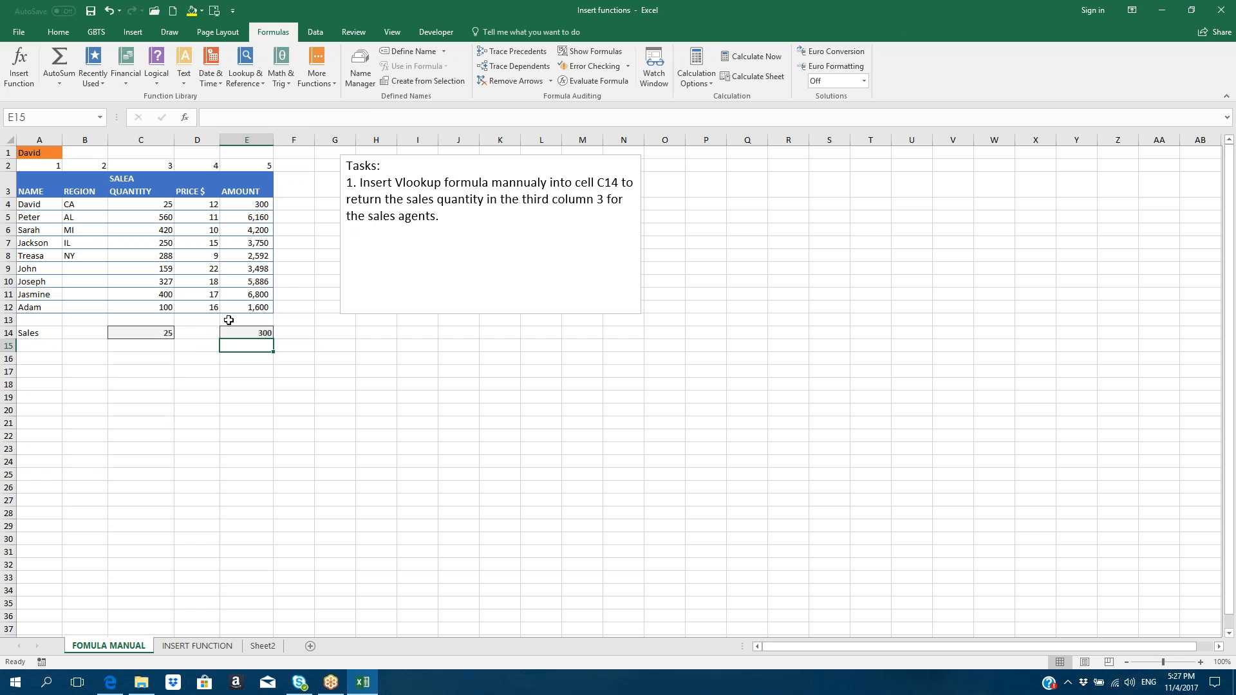
# Compare the formulas in C14 and E14, and change the column index in the E14 formula to 4.
pyautogui.click(248, 332)
pyautogui.click(168, 333)
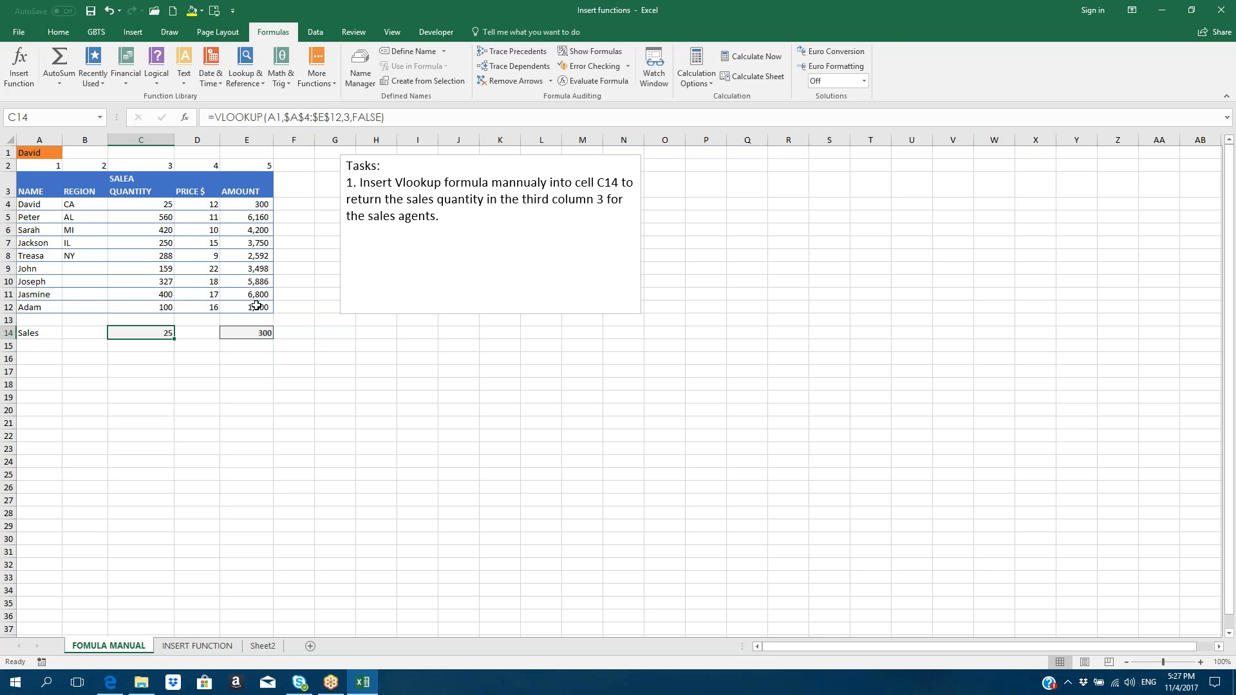
pyautogui.click(253, 331)
pyautogui.click(136, 328)
pyautogui.click(263, 332)
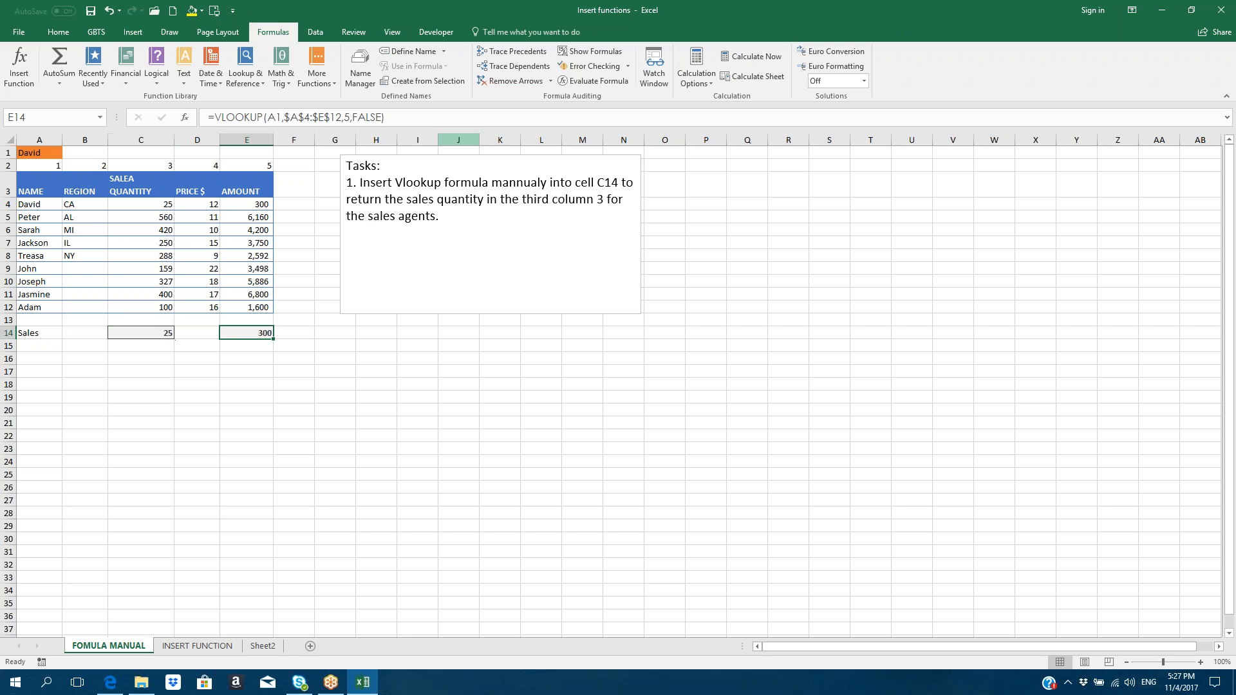
pyautogui.click(351, 117)
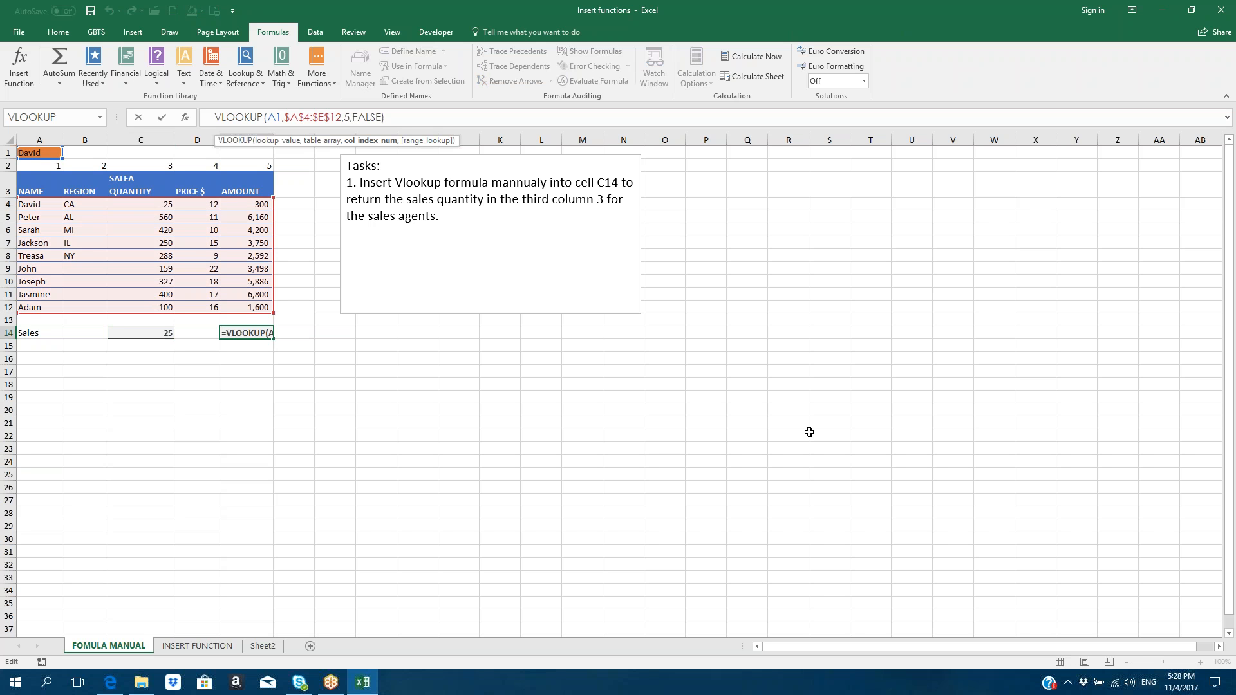
pyautogui.press('BackSpace')
pyautogui.write('4')
pyautogui.press('Return')
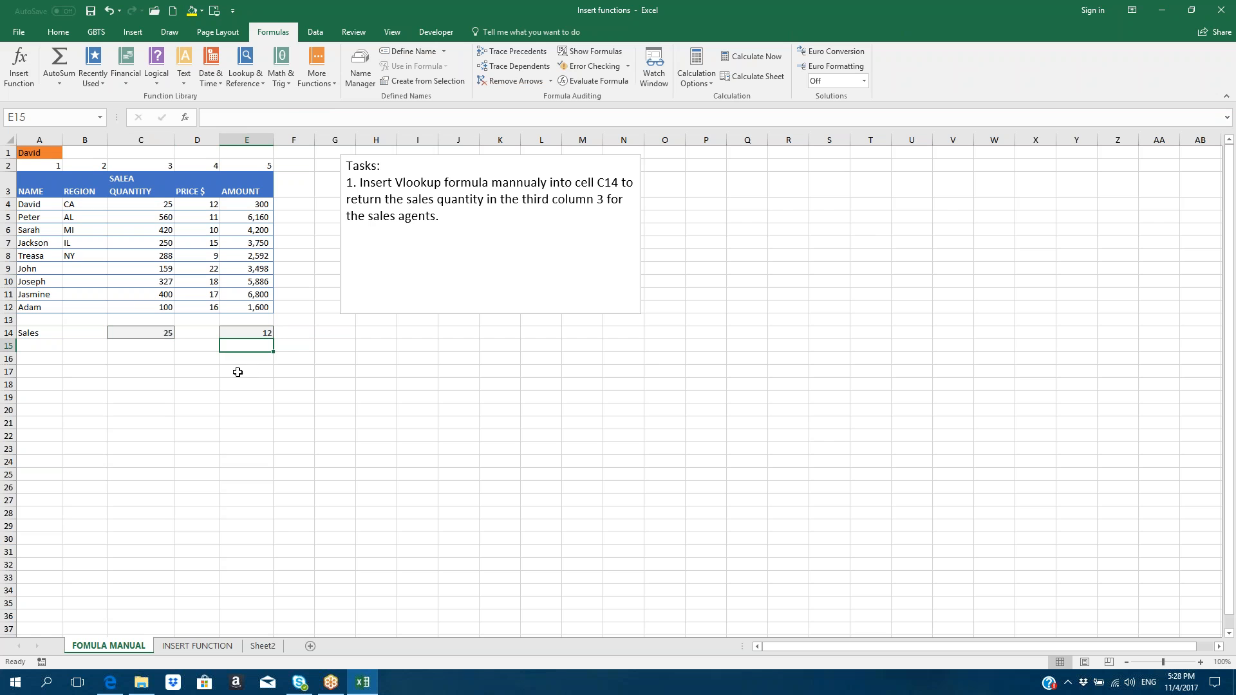
pyautogui.click(162, 336)
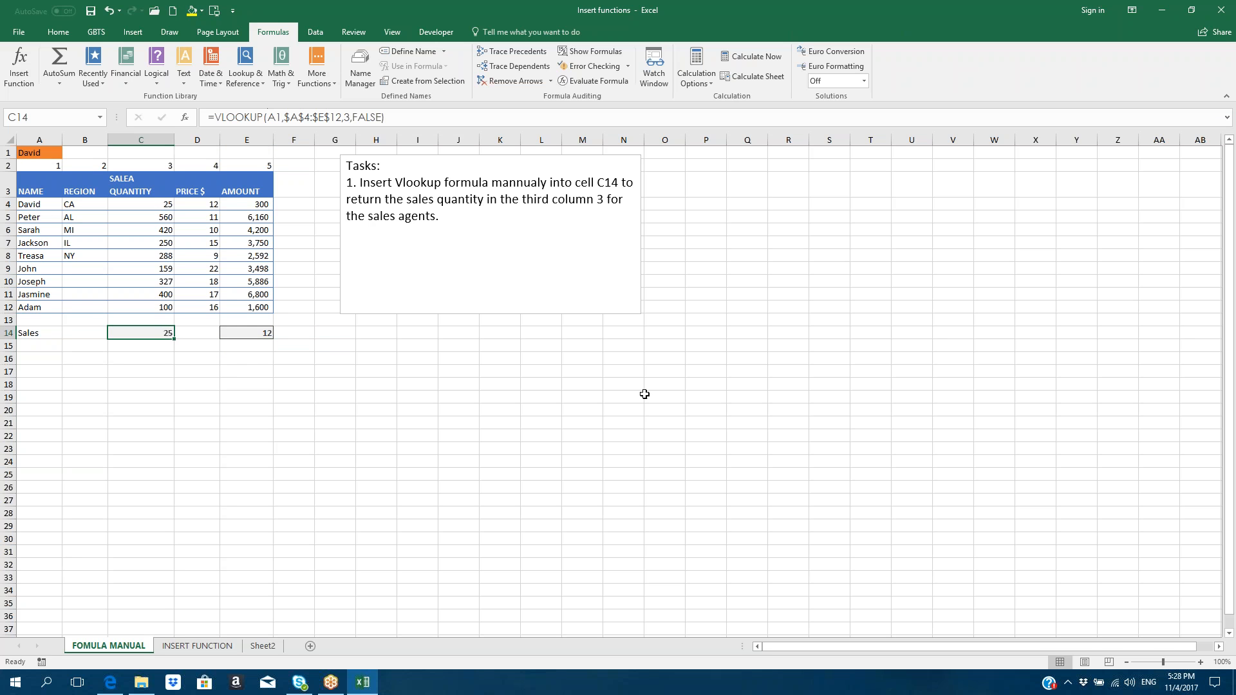
# Clear the contents of cells C14 and E14 on the INSERT FUNCTION sheet.
pyautogui.click(214, 646)
pyautogui.click(384, 413)
pyautogui.click(161, 337)
pyautogui.press('Delete')
pyautogui.click(263, 333)
pyautogui.press('Delete')
# Insert the VLOOKUP function in C14 with the Insert Function dialog, using cell A1 as the lookup value.
pyautogui.click(150, 331)
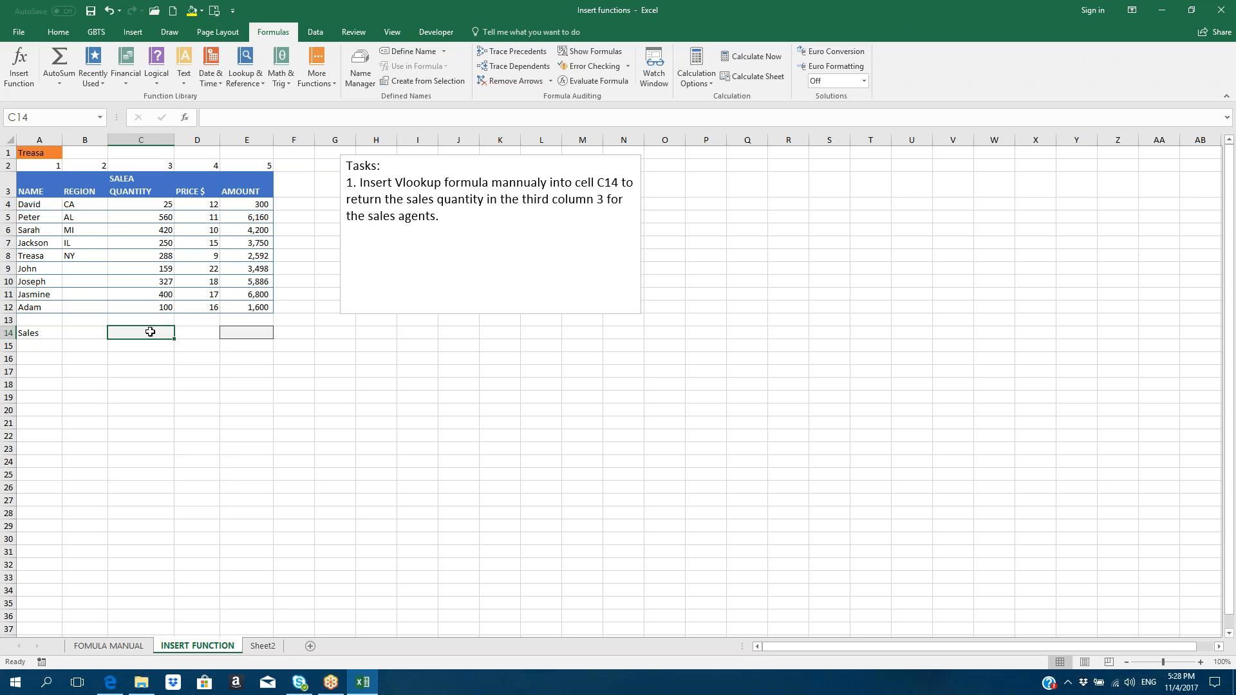
pyautogui.click(186, 118)
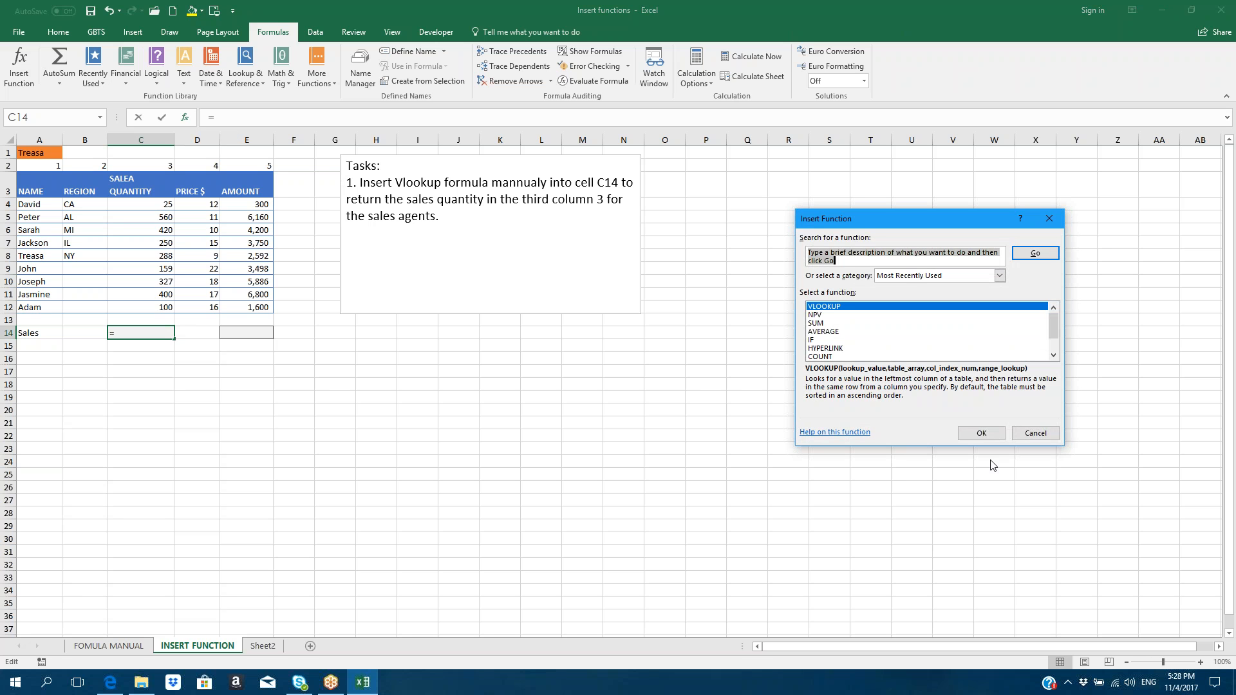
pyautogui.write('vl')
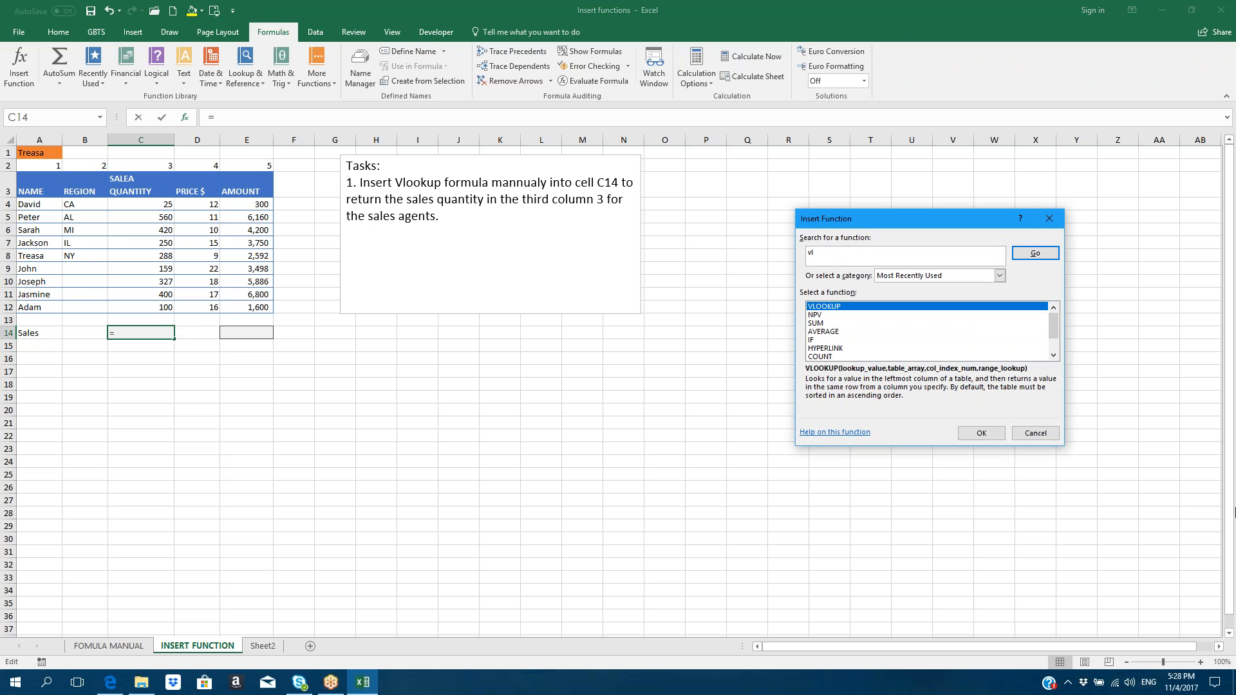
pyautogui.click(838, 307)
pyautogui.click(972, 431)
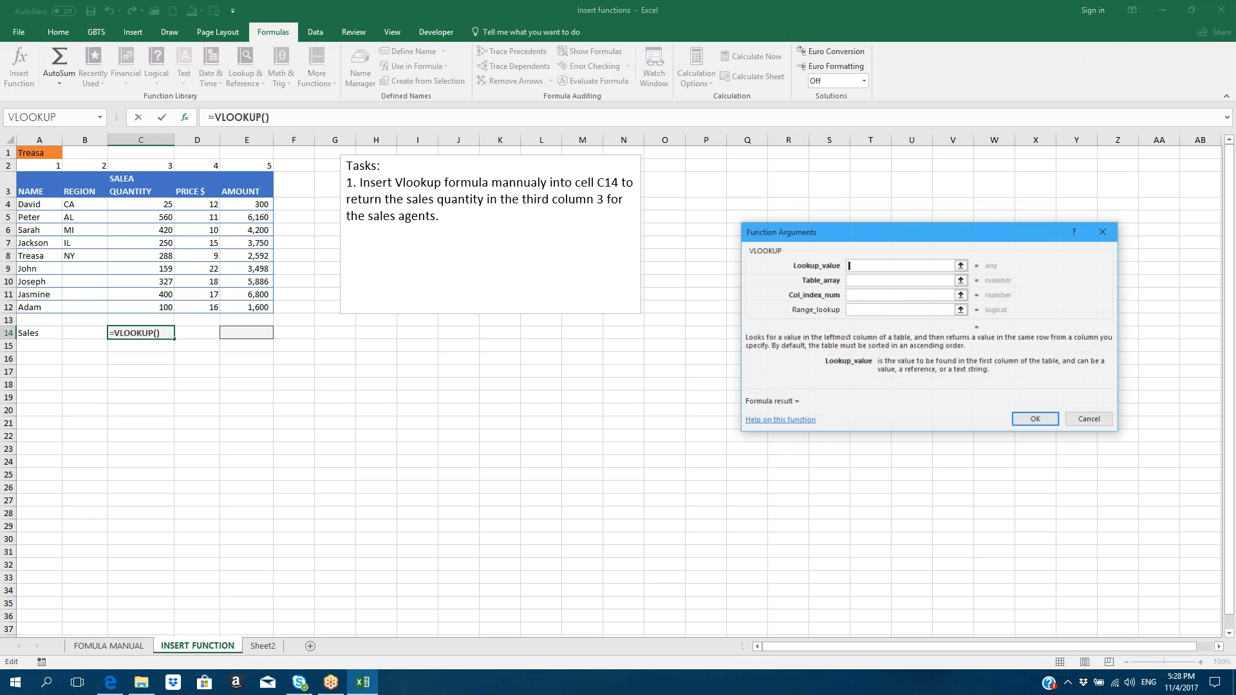
pyautogui.click(960, 266)
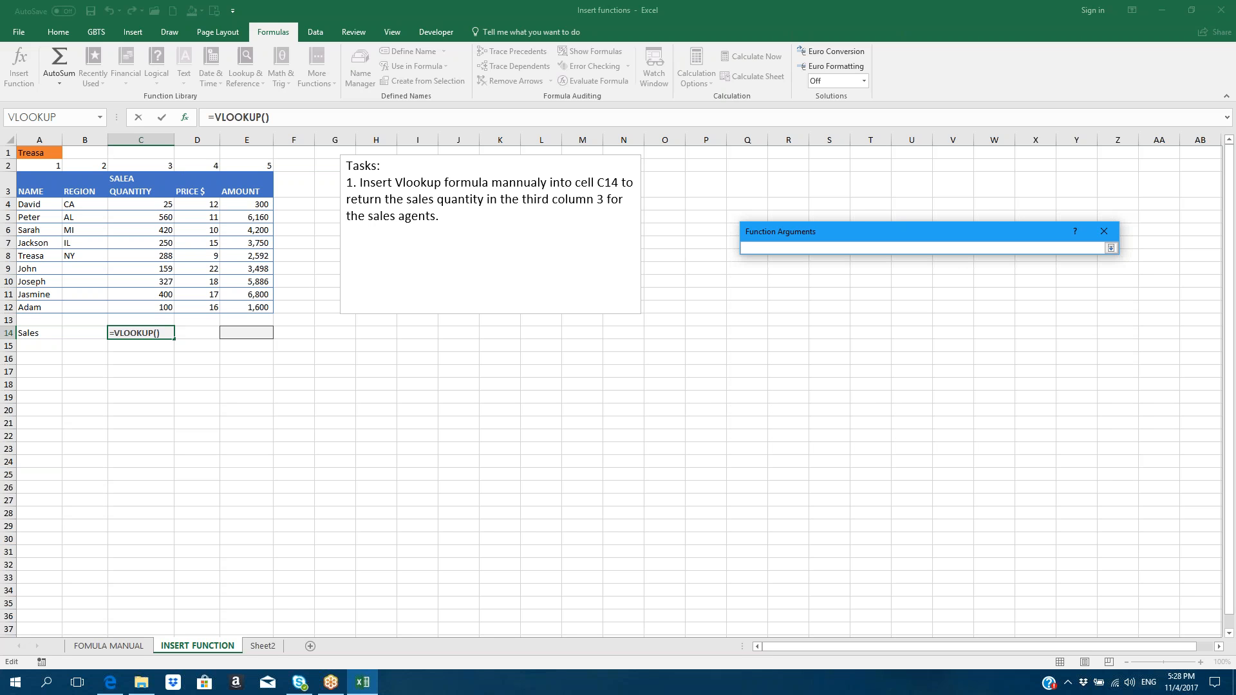
pyautogui.click(50, 154)
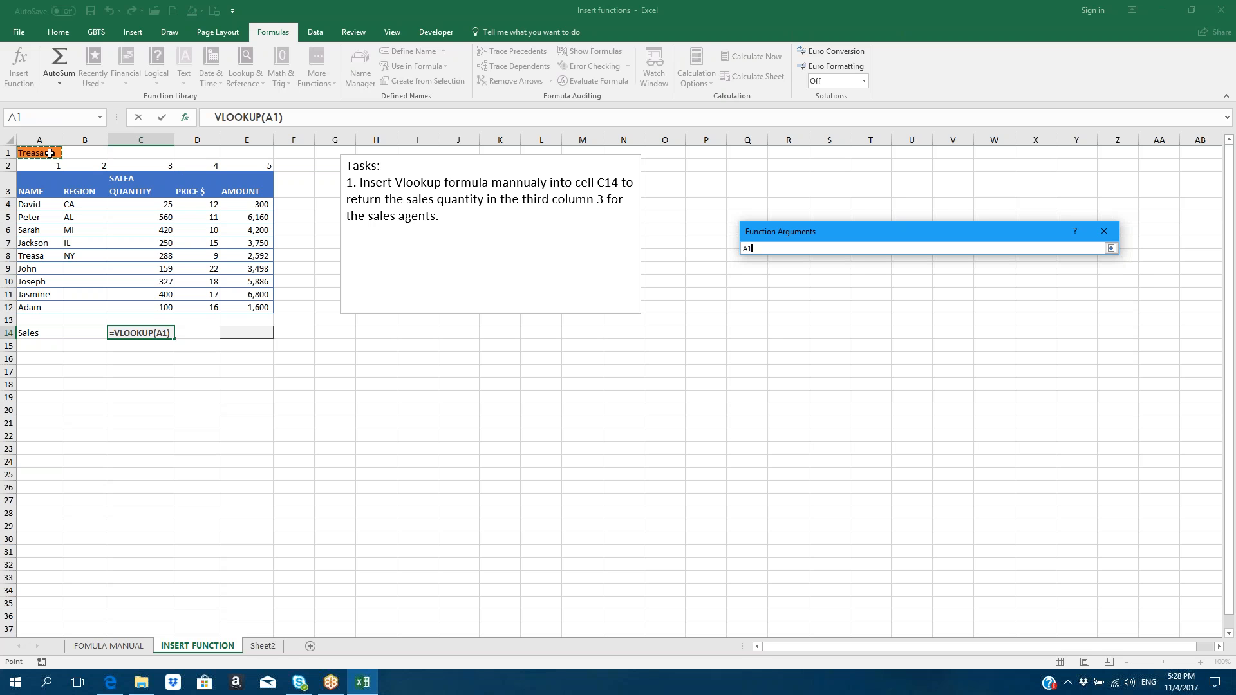
pyautogui.press('Return')
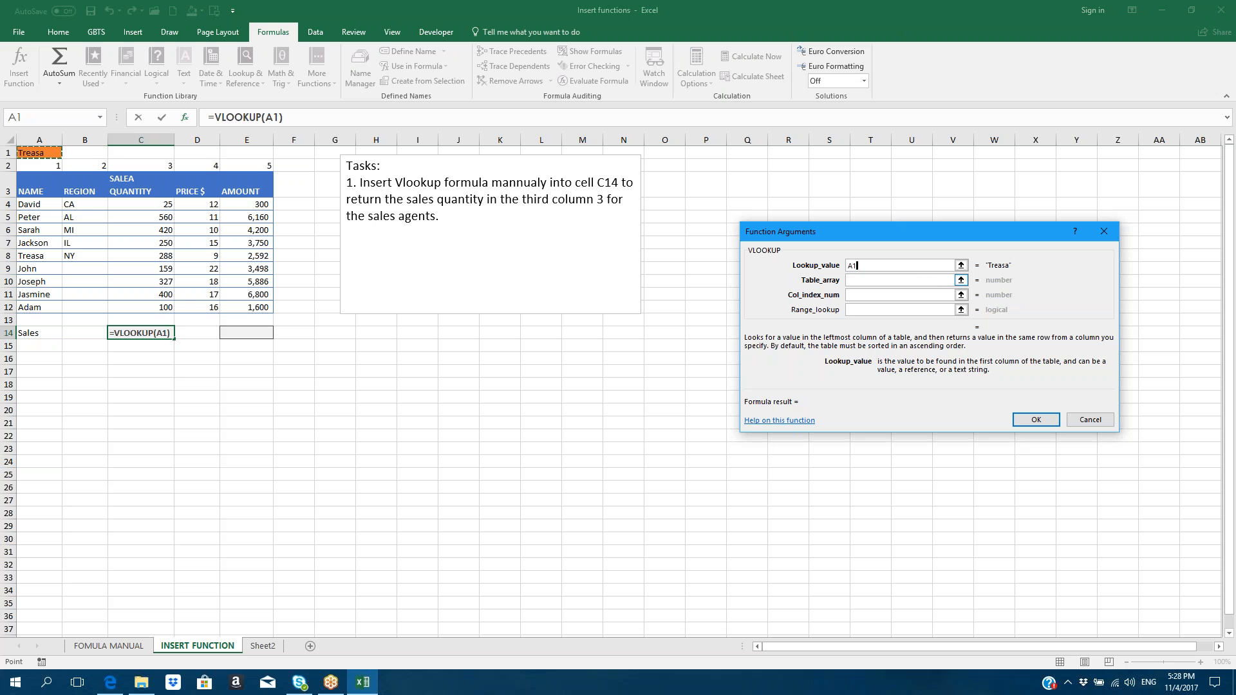
# Set the C14 function's table array to the absolute range $A$4:$E$12 and its column index to 3.
pyautogui.click(889, 280)
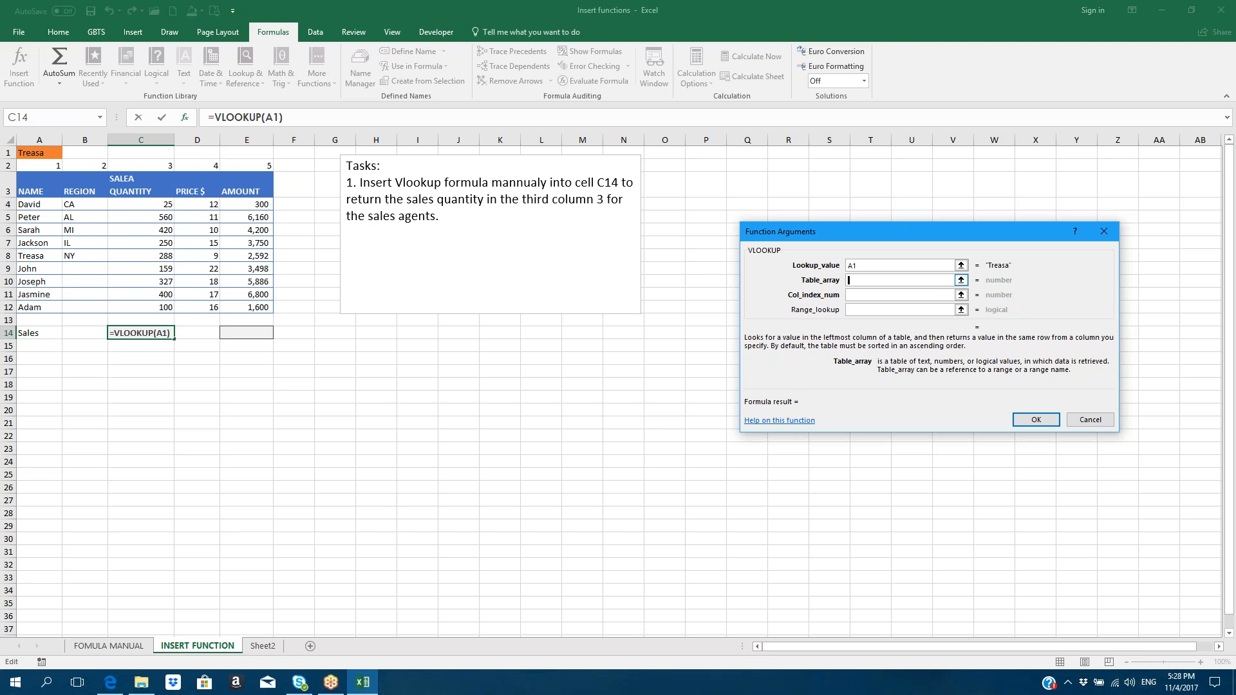
pyautogui.click(962, 283)
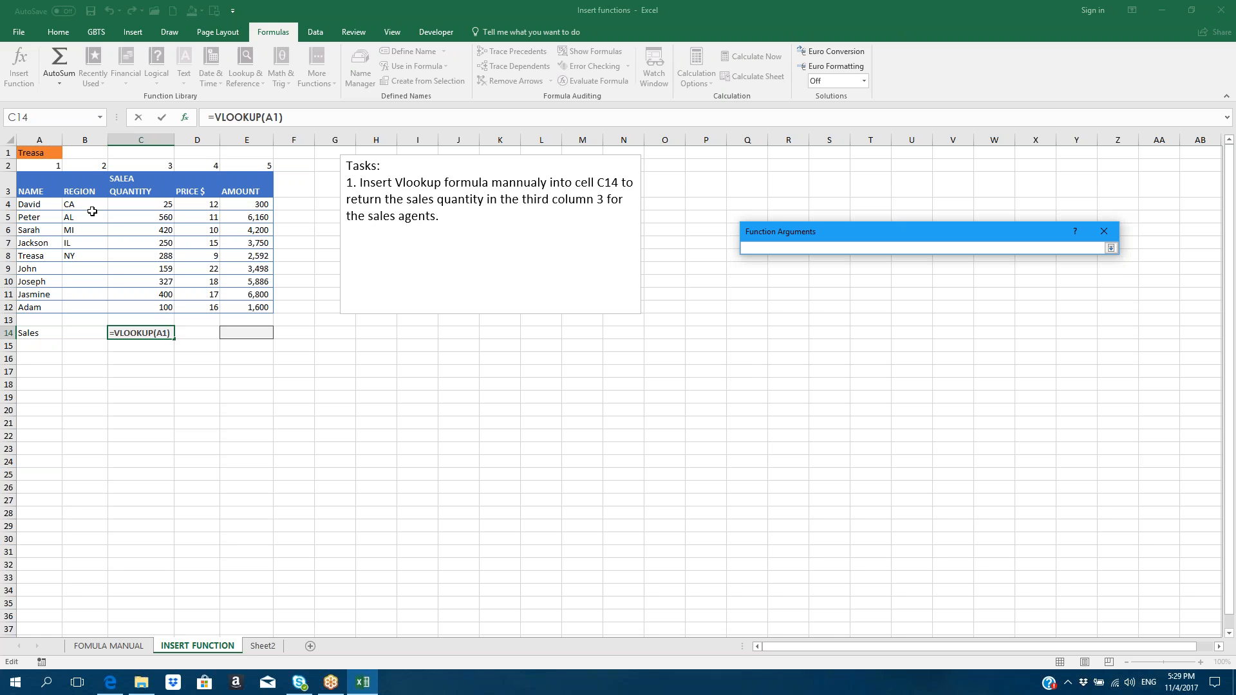
pyautogui.moveTo(41, 206); pyautogui.dragTo(239, 307)
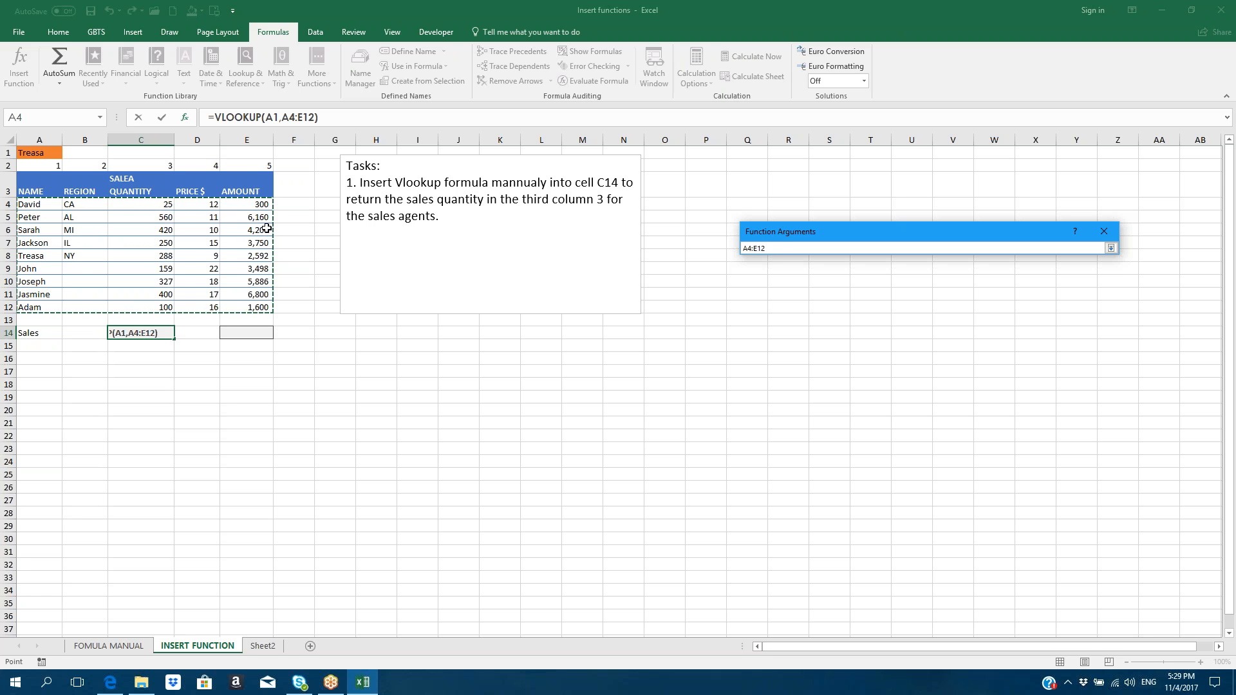
pyautogui.press('F4')
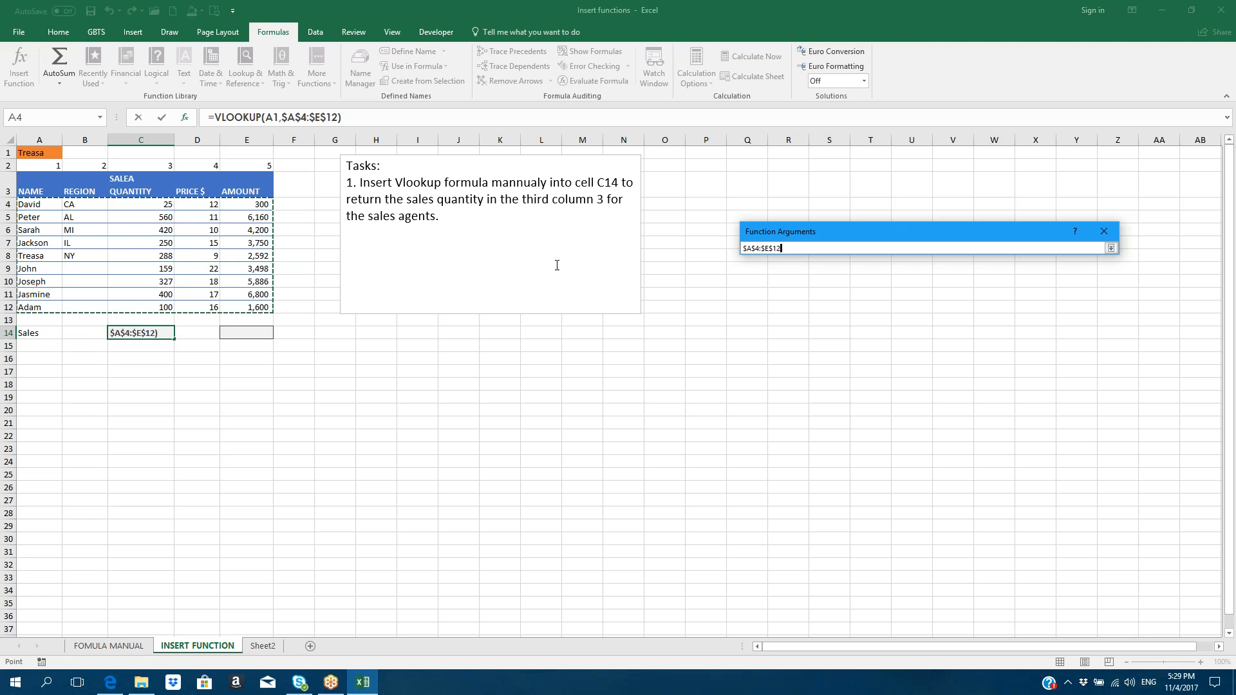
pyautogui.press('Return')
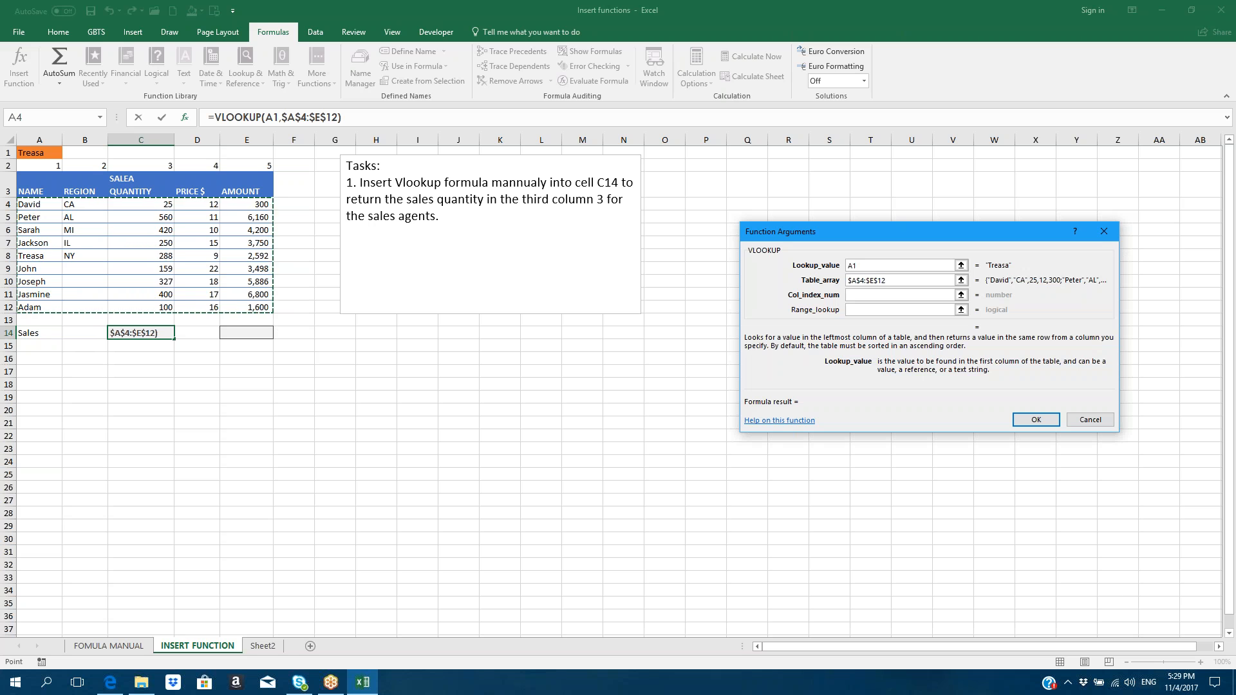
pyautogui.press('Tab')
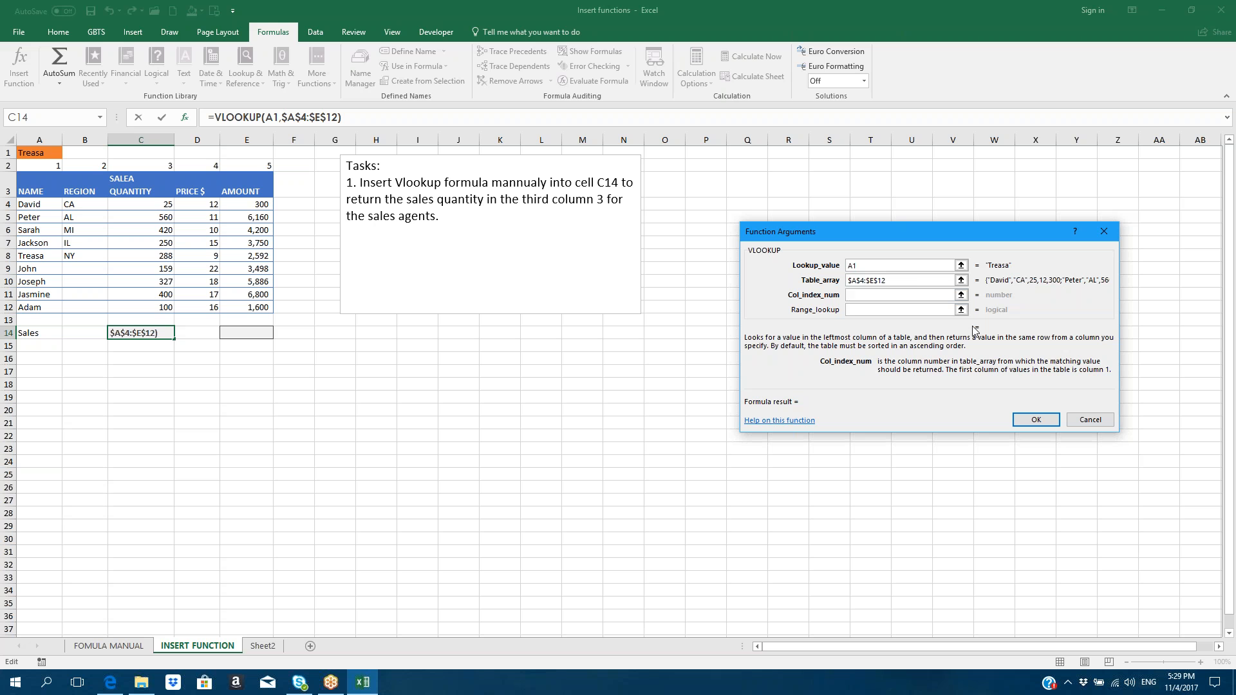
pyautogui.write('3')
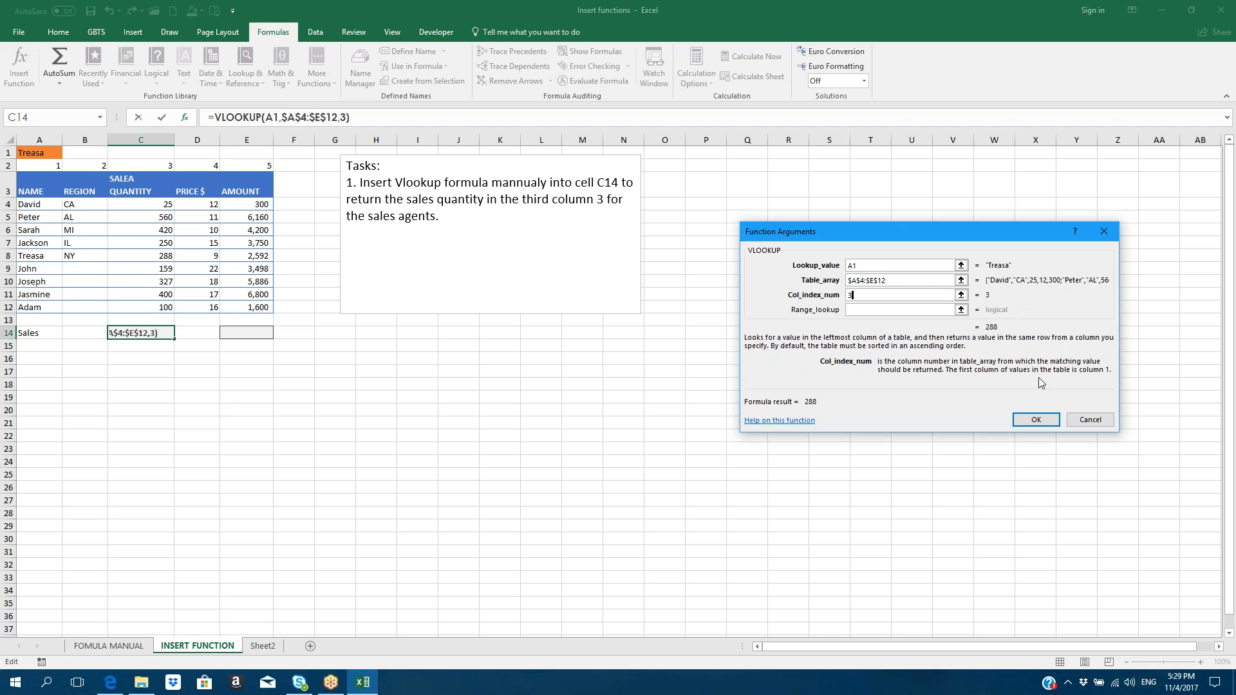
pyautogui.click(882, 310)
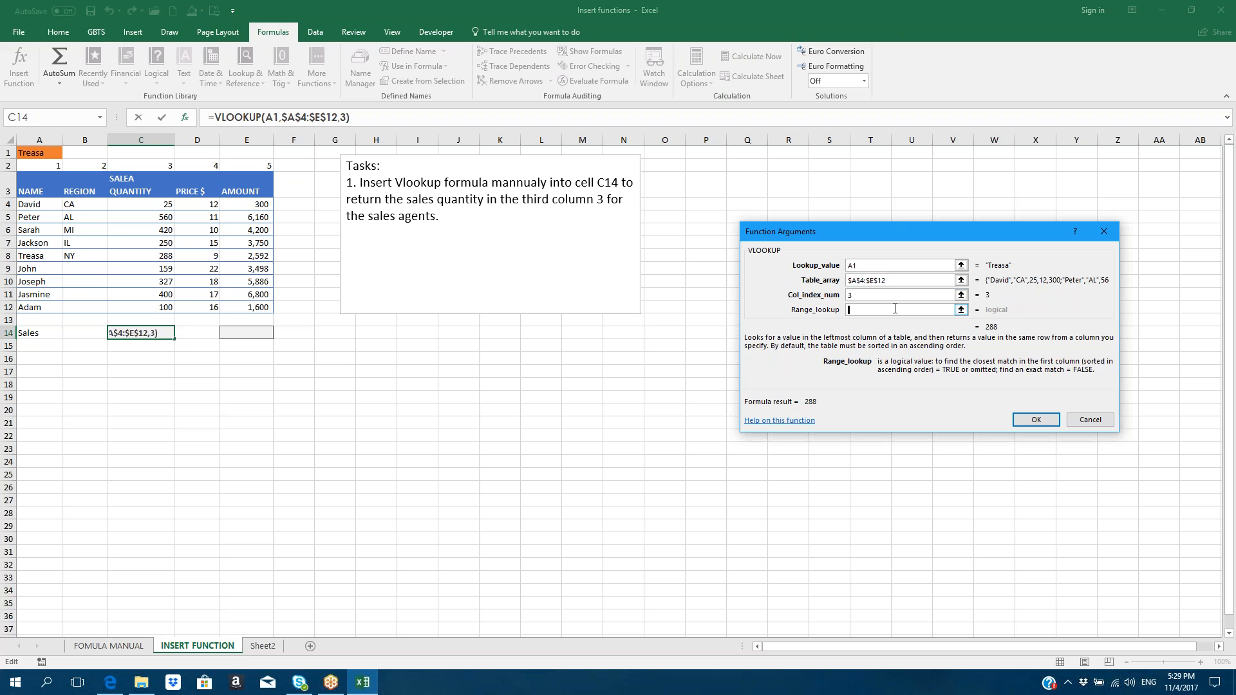
pyautogui.write('1')
pyautogui.press('BackSpace')
pyautogui.write('2')
pyautogui.press('BackSpace')
pyautogui.write('1')
pyautogui.press('BackSpace')
pyautogui.write('2')
pyautogui.press('BackSpace')
pyautogui.write('1')
pyautogui.press('BackSpace')
pyautogui.write('2')
pyautogui.press('BackSpace')
pyautogui.write('0')
pyautogui.press('BackSpace')
# Set the range lookup of the C14 function to false and confirm the function arguments.
pyautogui.write('false')
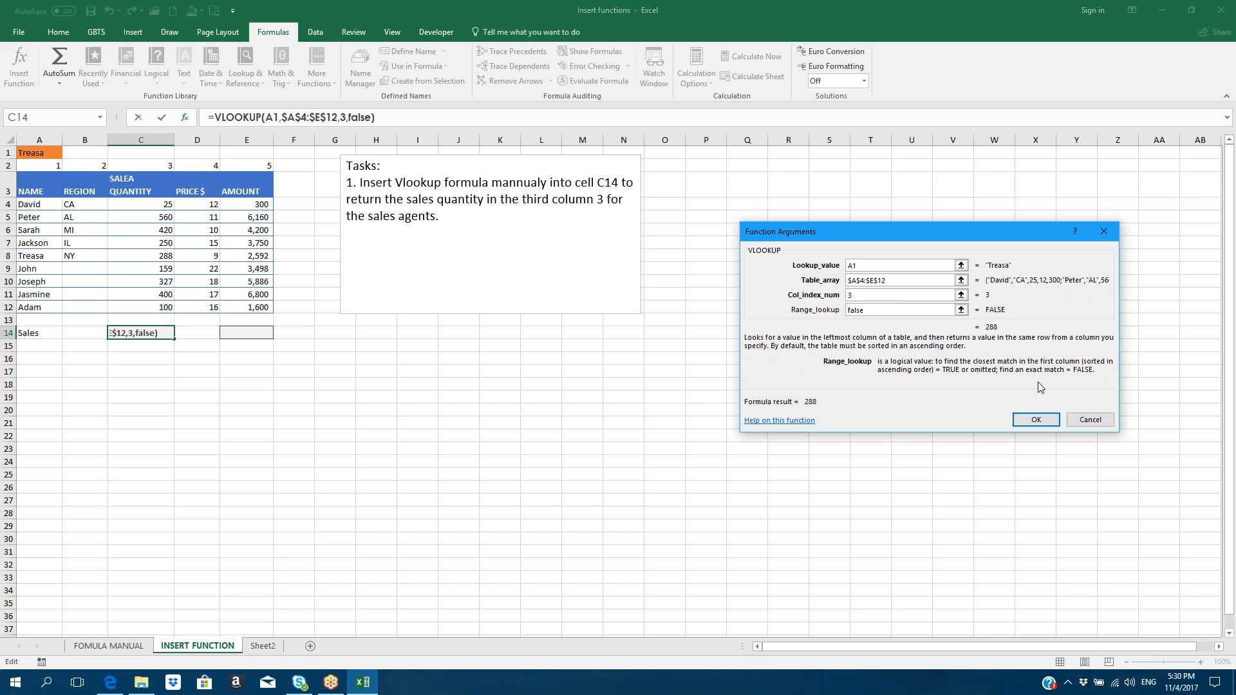
pyautogui.click(1033, 420)
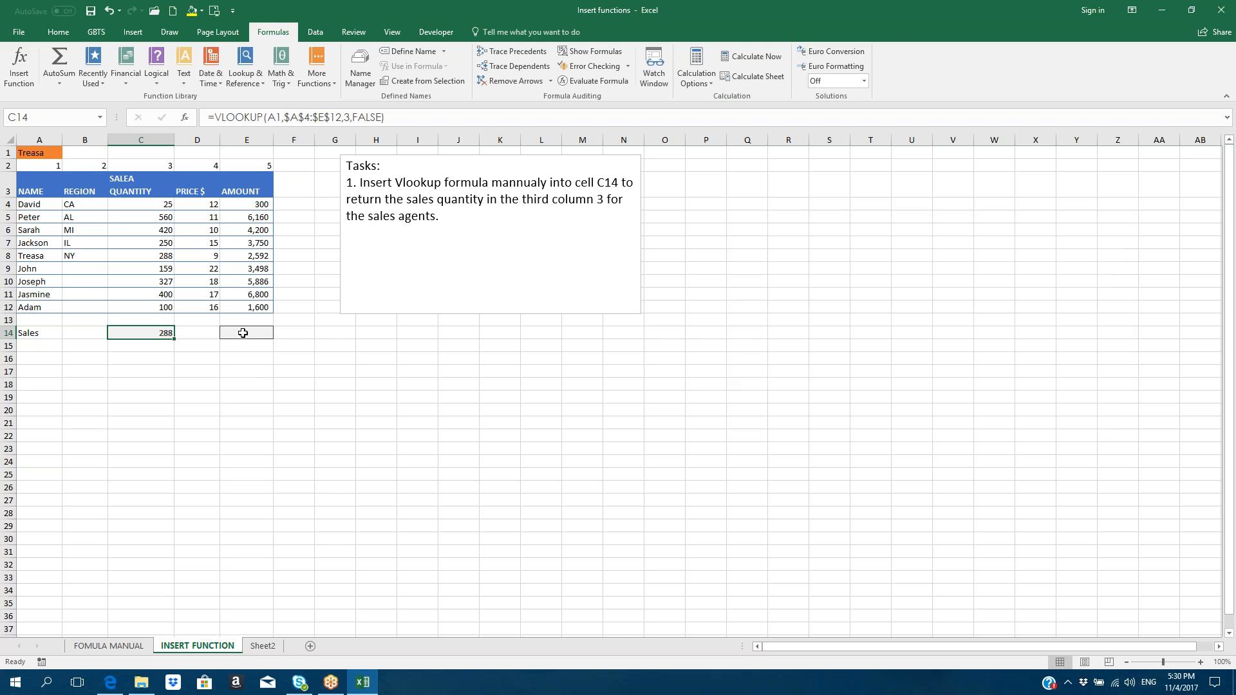
# Insert VLOOKUP from the Lookup & Reference functions in E14, with the absolute reference $A$1 as lookup value.
pyautogui.click(243, 333)
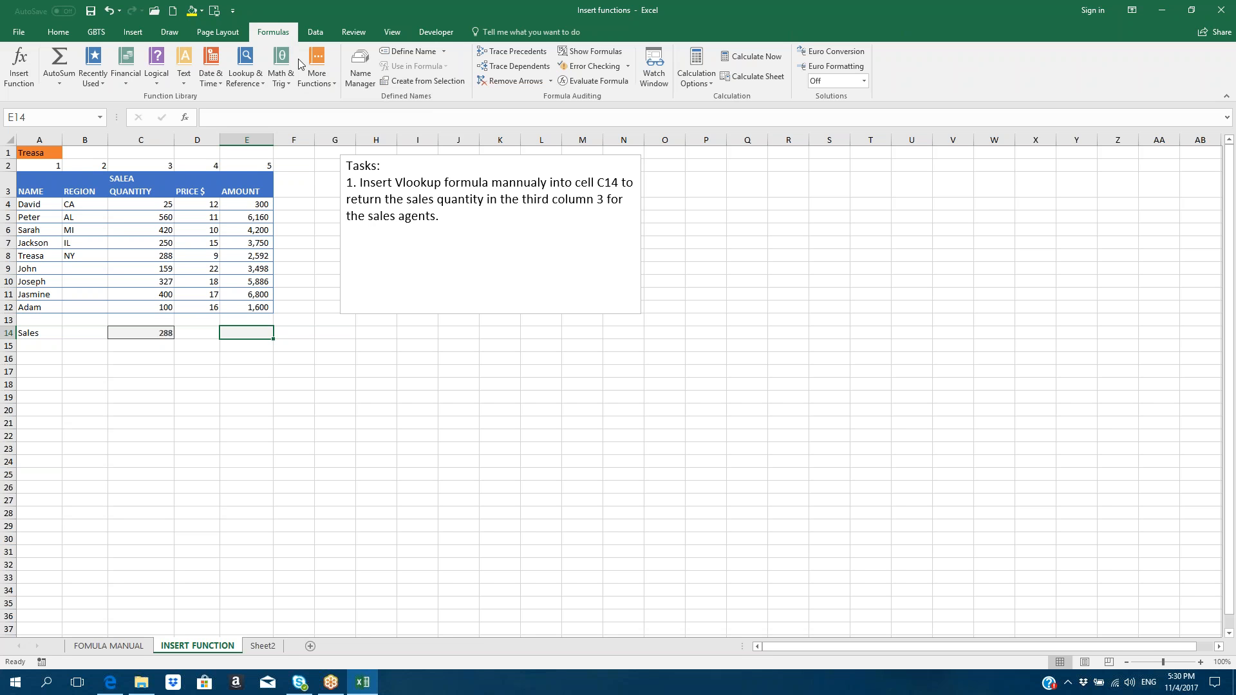
pyautogui.click(262, 79)
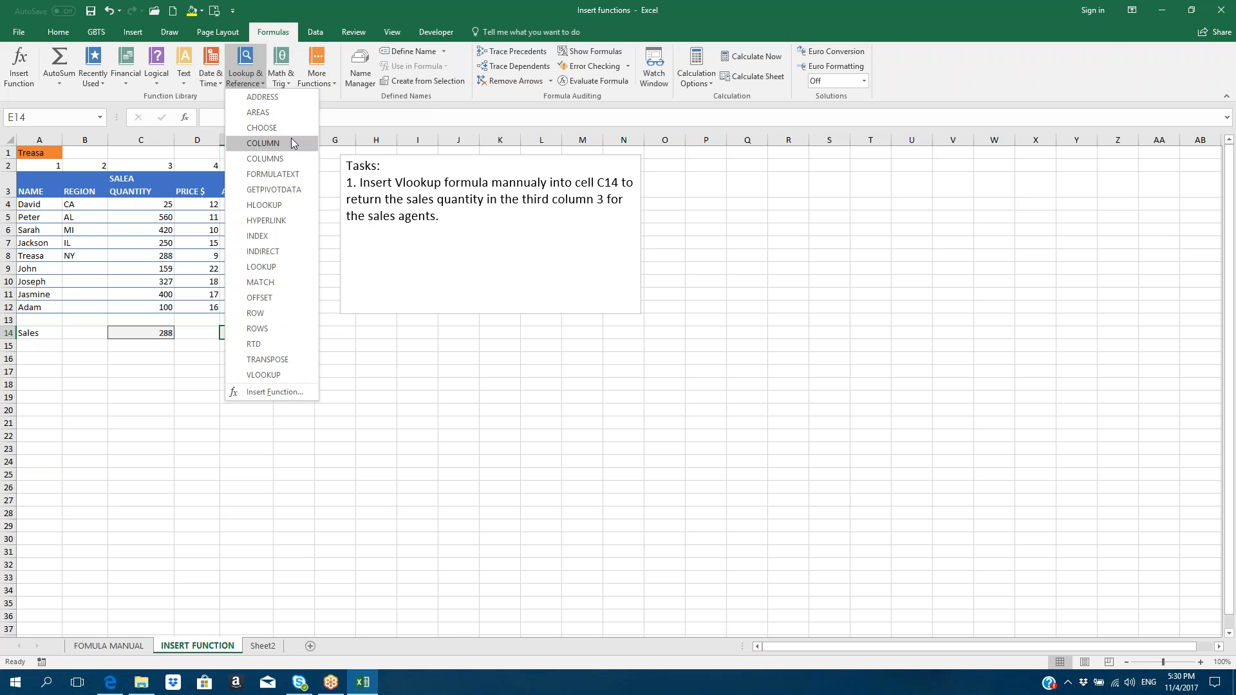
pyautogui.click(276, 375)
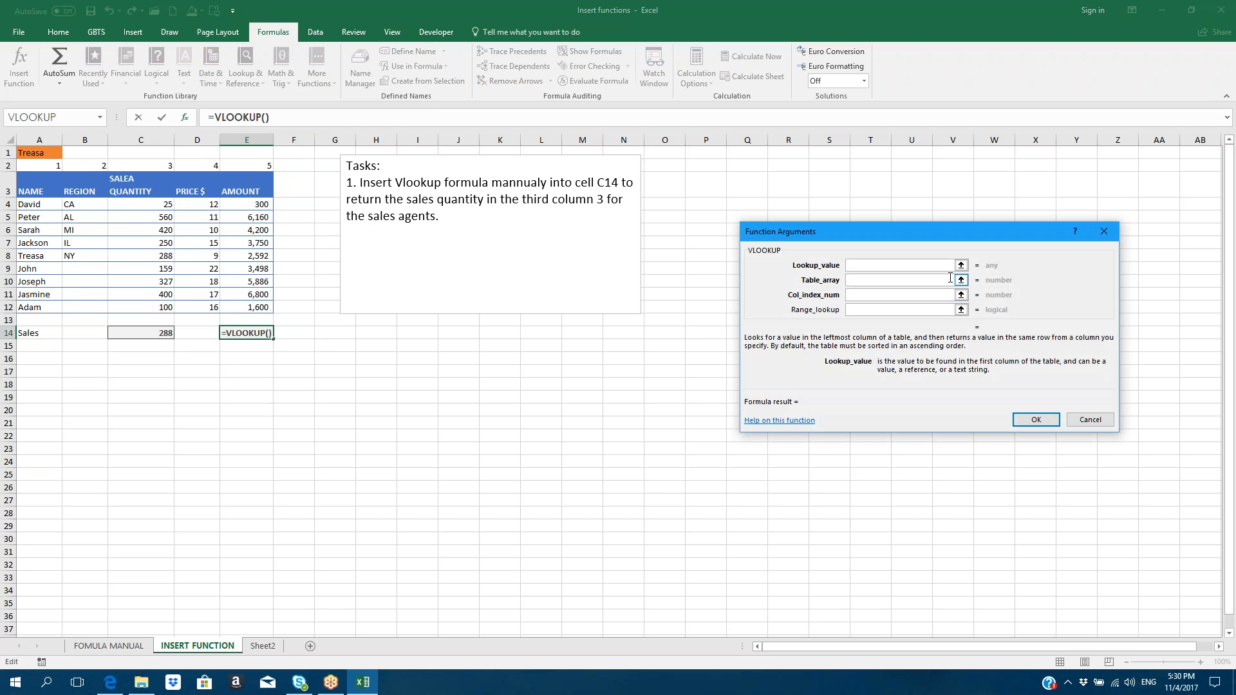
pyautogui.click(961, 265)
pyautogui.click(42, 155)
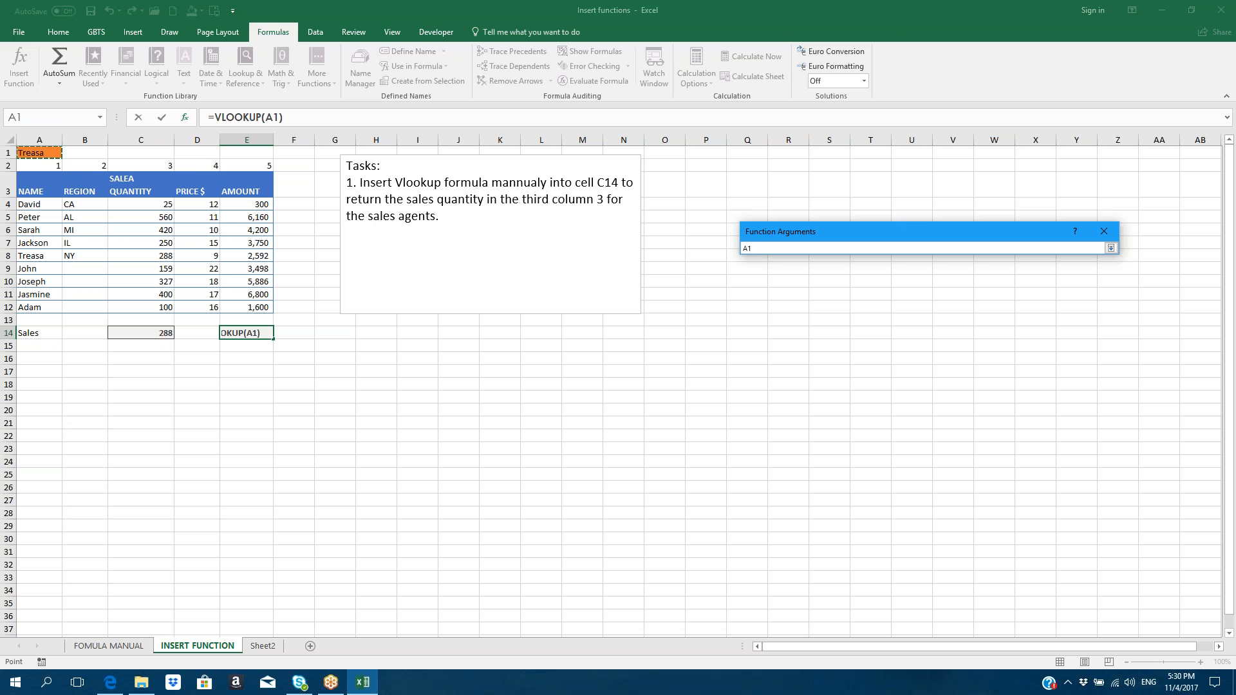
pyautogui.press('F4')
pyautogui.press('Return')
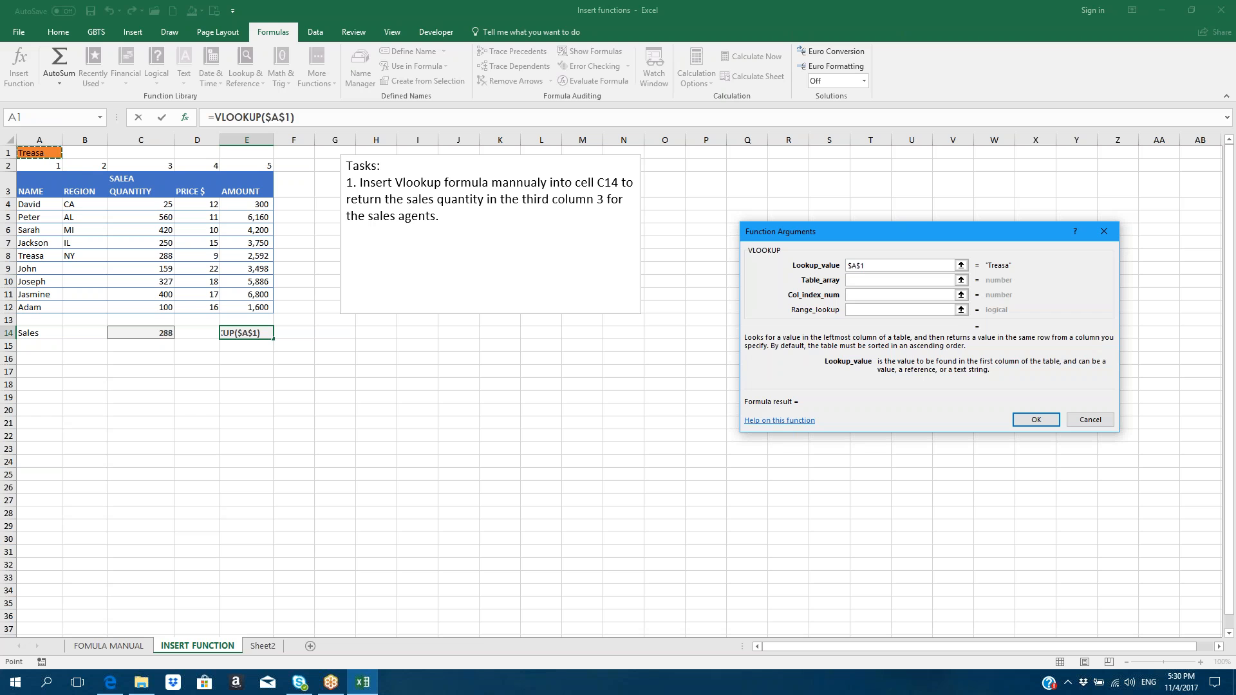
# Select the agent data as the E14 function's table array and make it absolute as $A$4:$E$12.
pyautogui.press('Tab')
pyautogui.click(961, 280)
pyautogui.moveTo(35, 204); pyautogui.dragTo(234, 301)
pyautogui.press('F4')
pyautogui.press('Return')
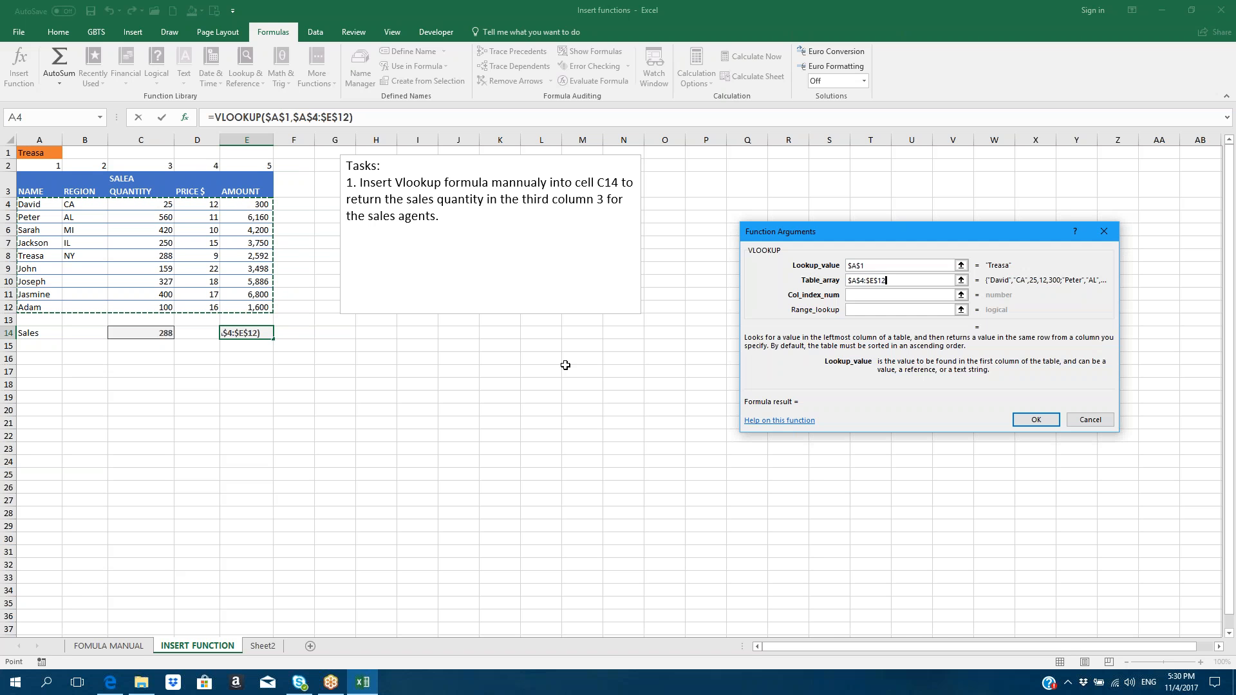
# Set the E14 function's column index to 5 and its range lookup to 0, and confirm the arguments.
pyautogui.press('Tab')
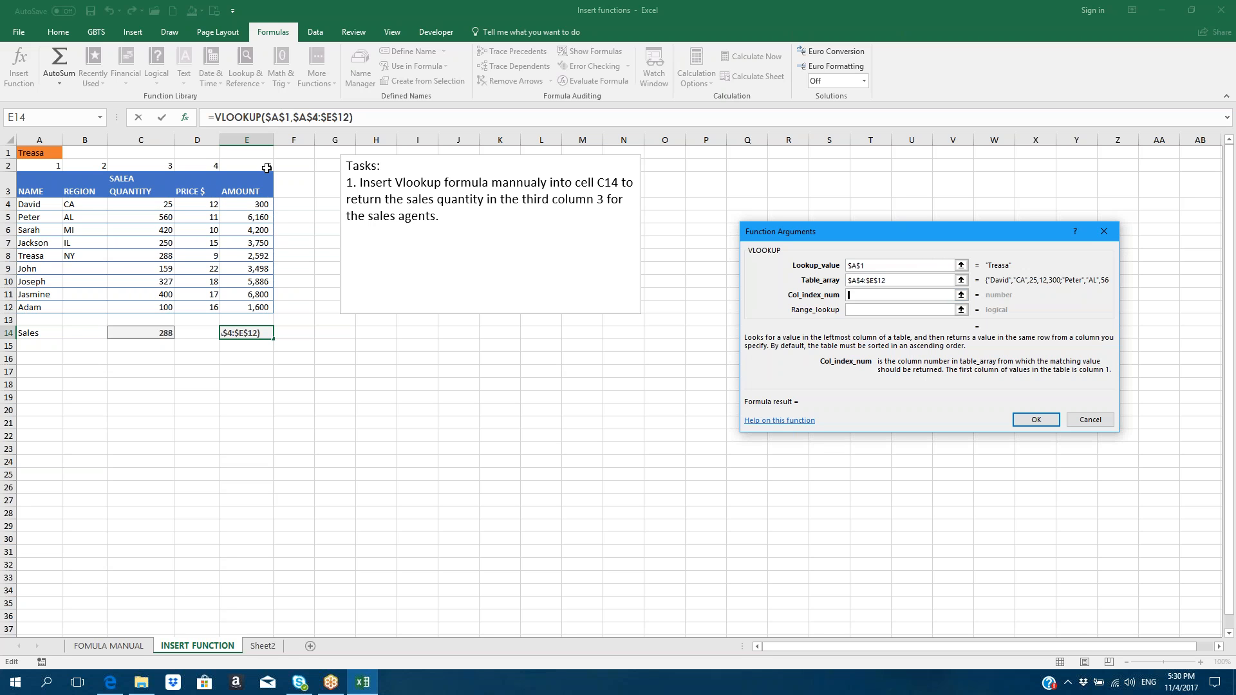
pyautogui.write('5')
pyautogui.click(870, 310)
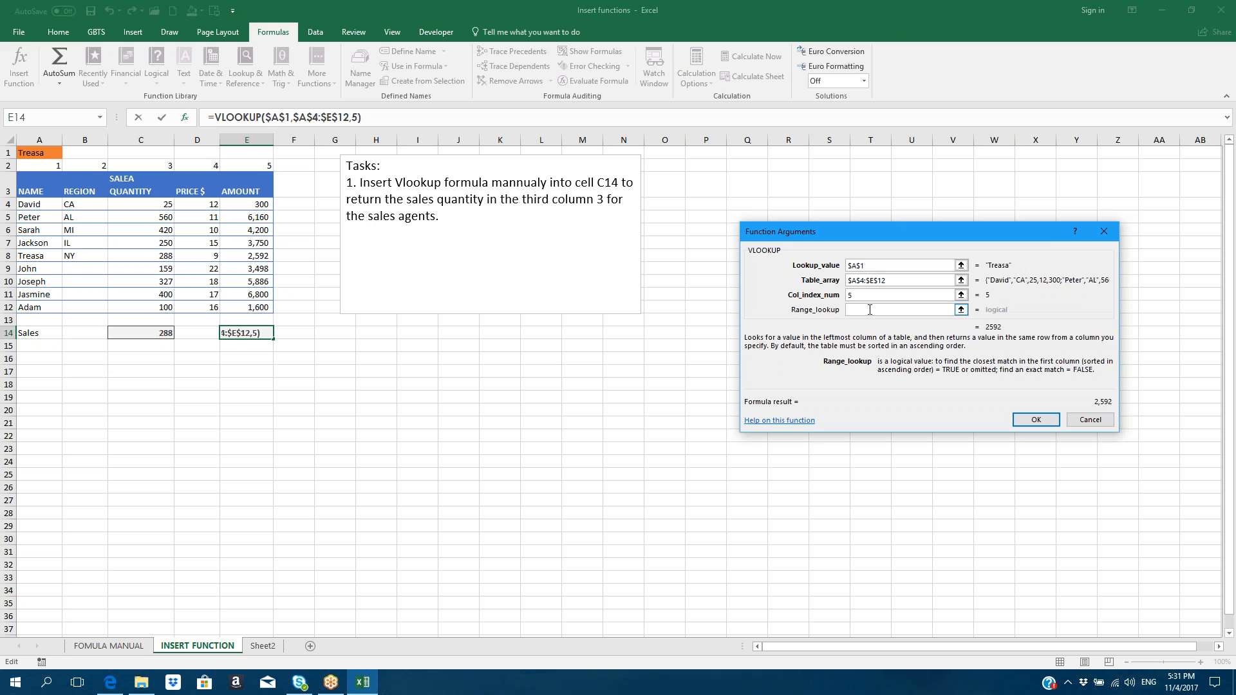
pyautogui.write('0')
pyautogui.click(1035, 420)
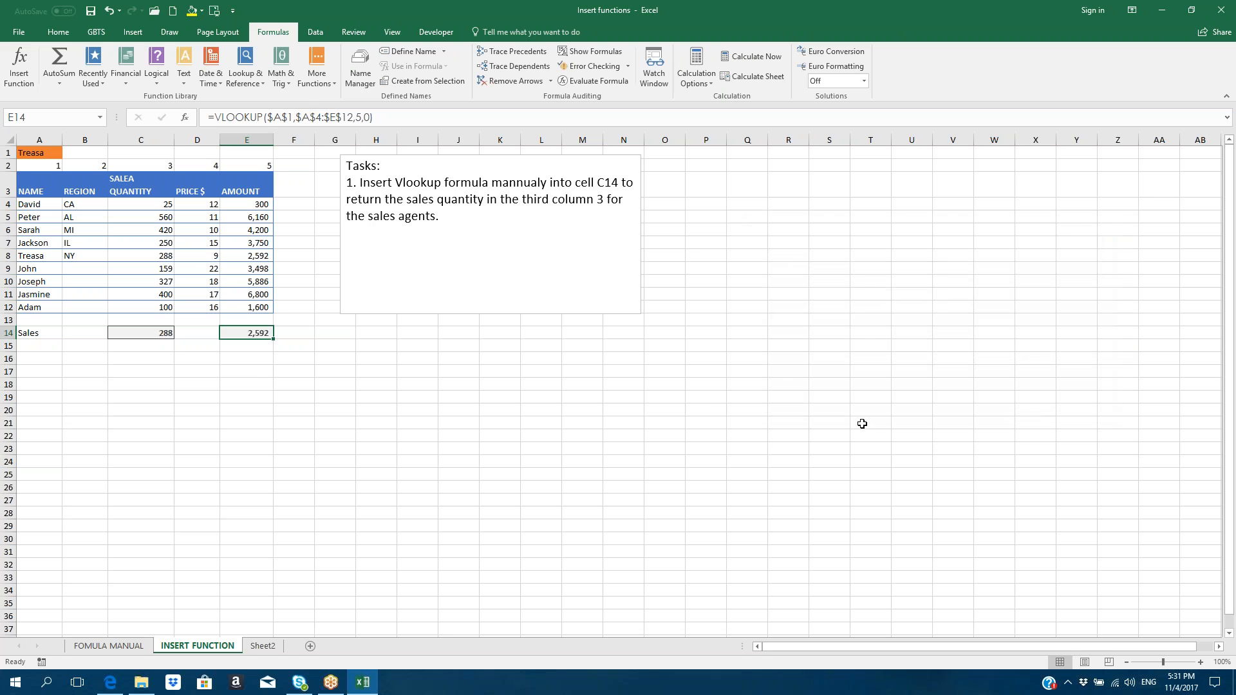
# Reopen the function arguments of the E14 VLOOKUP and set its column index to 4.
pyautogui.click(291, 400)
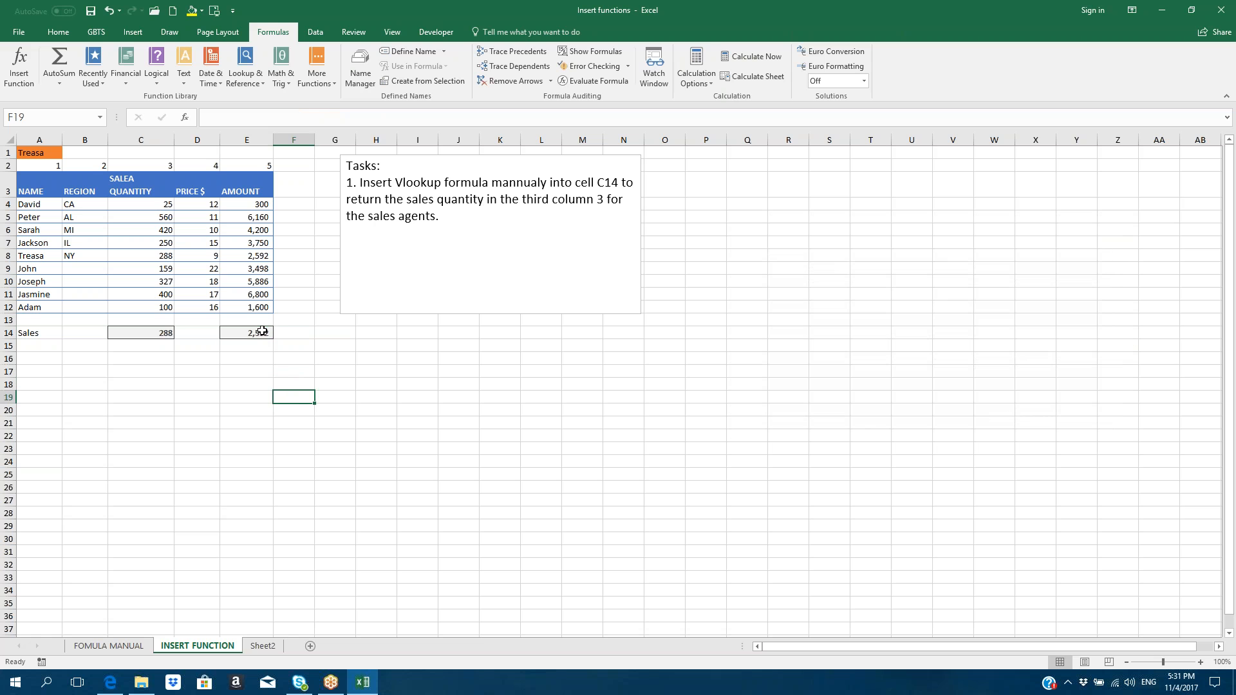
pyautogui.click(261, 332)
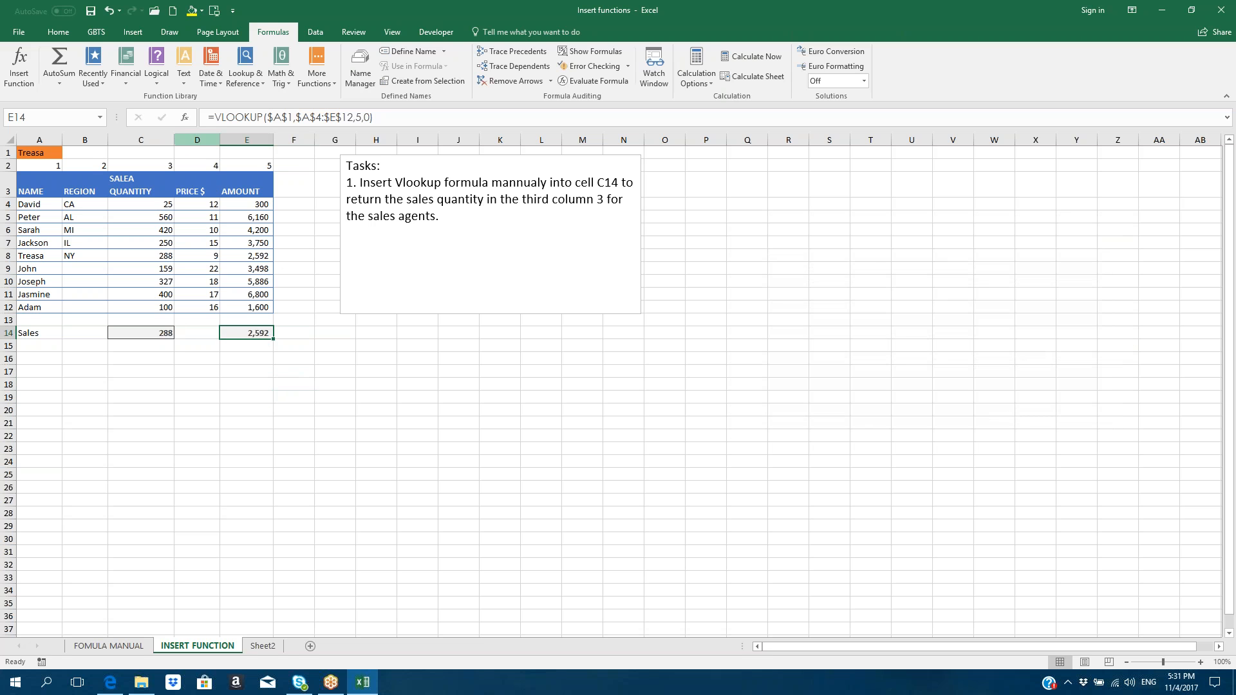
pyautogui.click(186, 118)
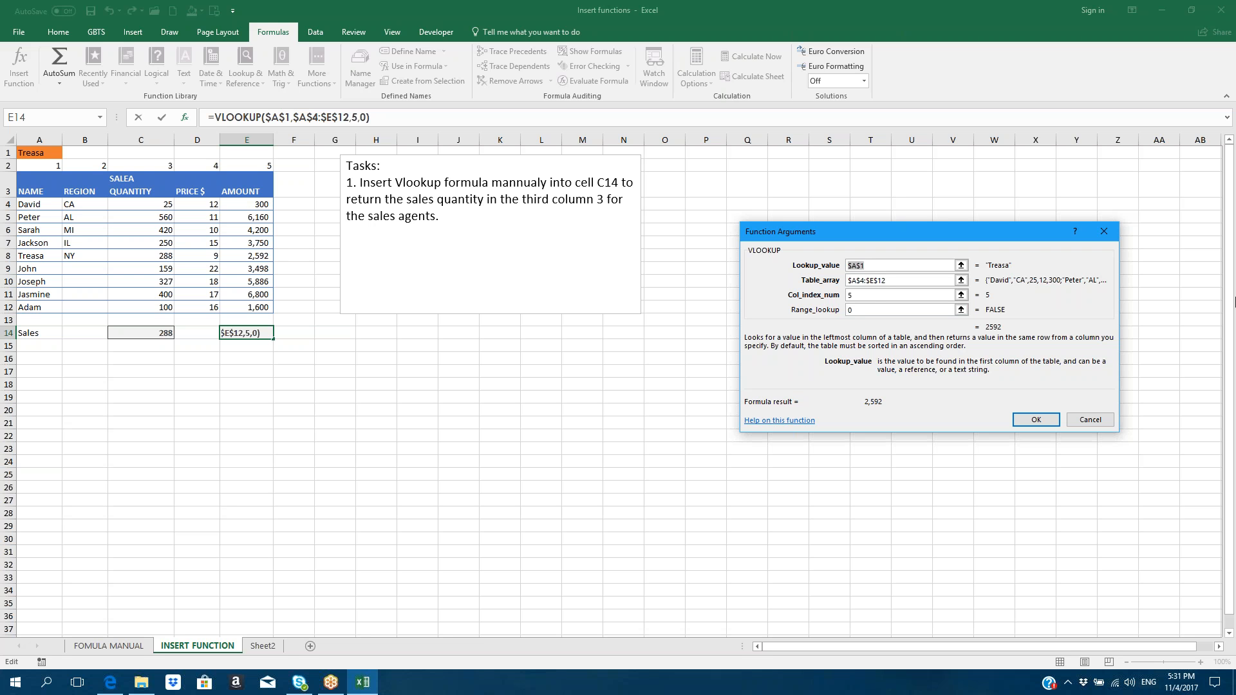
pyautogui.click(851, 297)
pyautogui.doubleClick(850, 296)
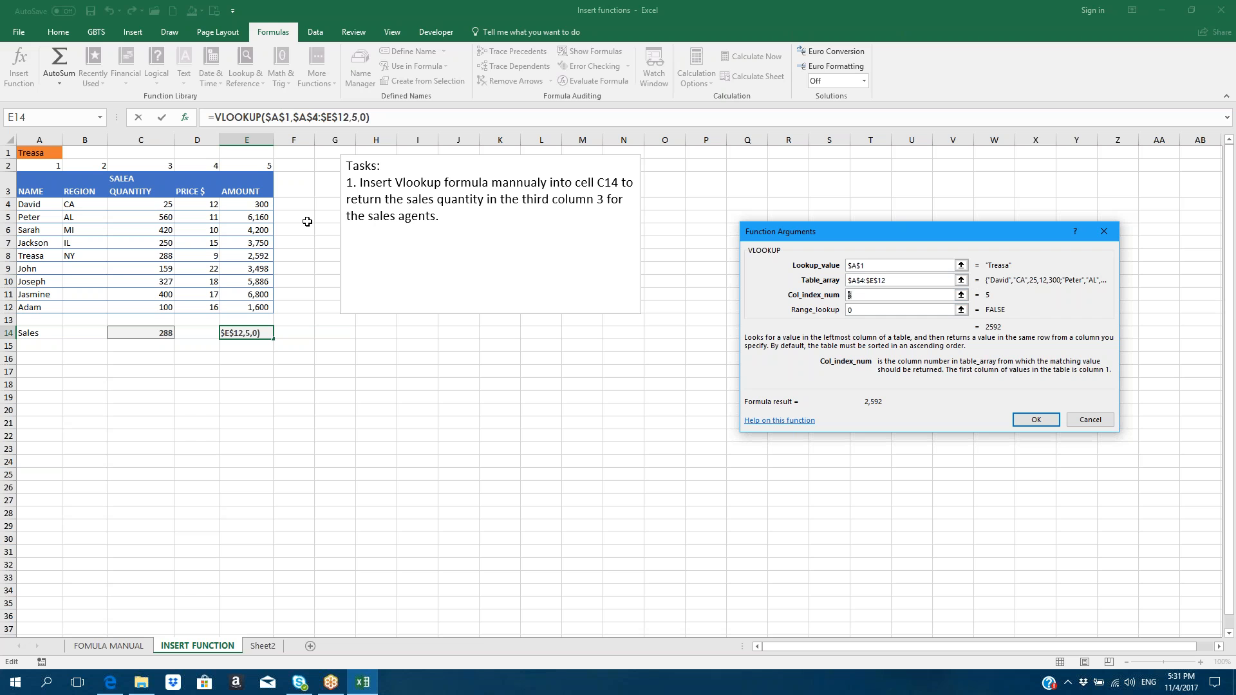
pyautogui.write('4')
pyautogui.click(1030, 419)
pyautogui.click(320, 394)
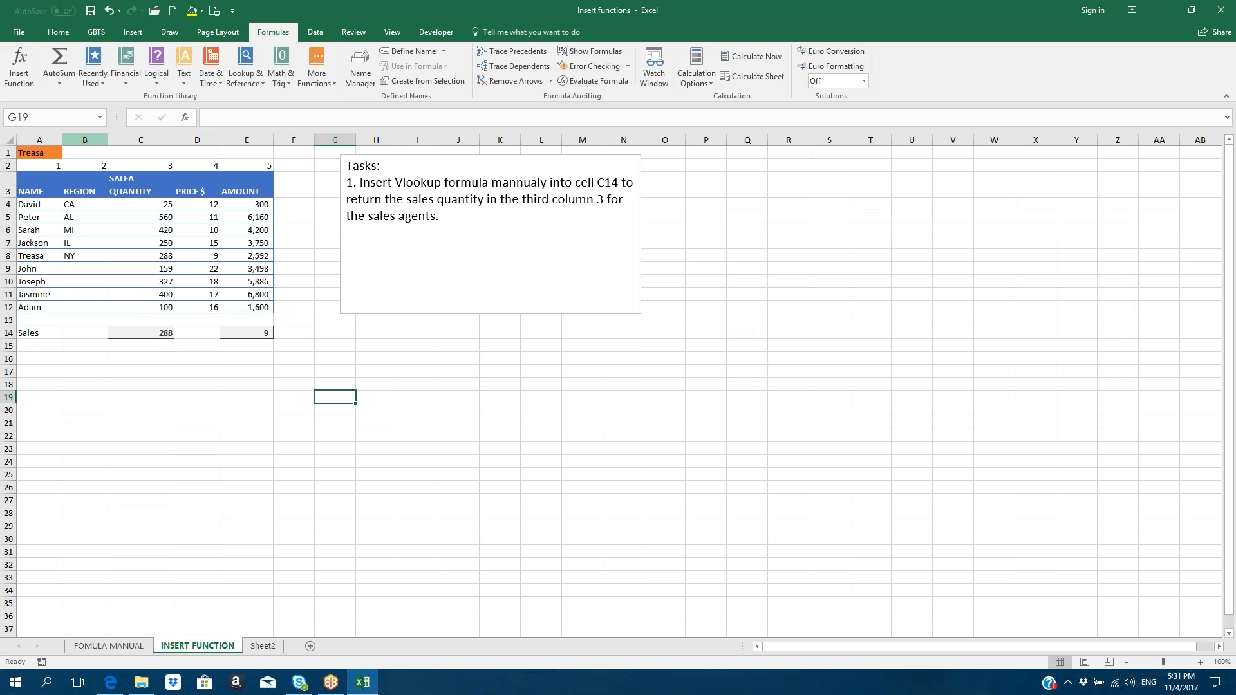
# Choose the agent from row 11 in the A1 name list and check that agent's sales quantity.
pyautogui.click(41, 155)
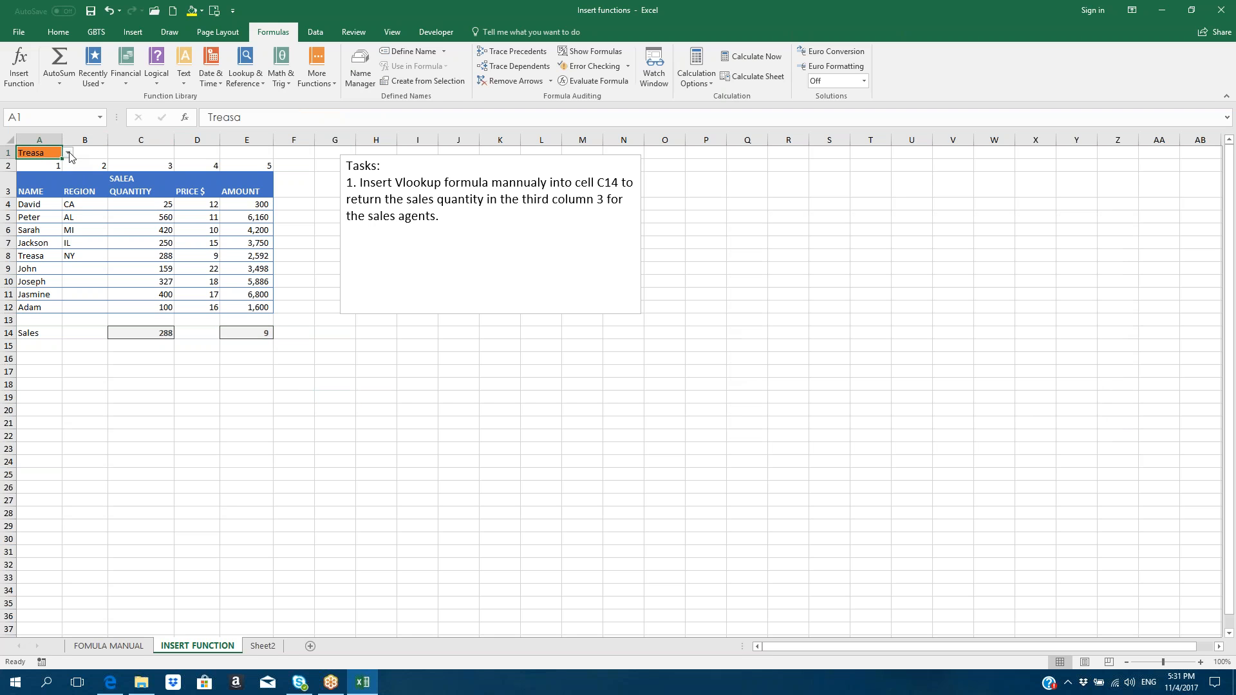
pyautogui.click(68, 153)
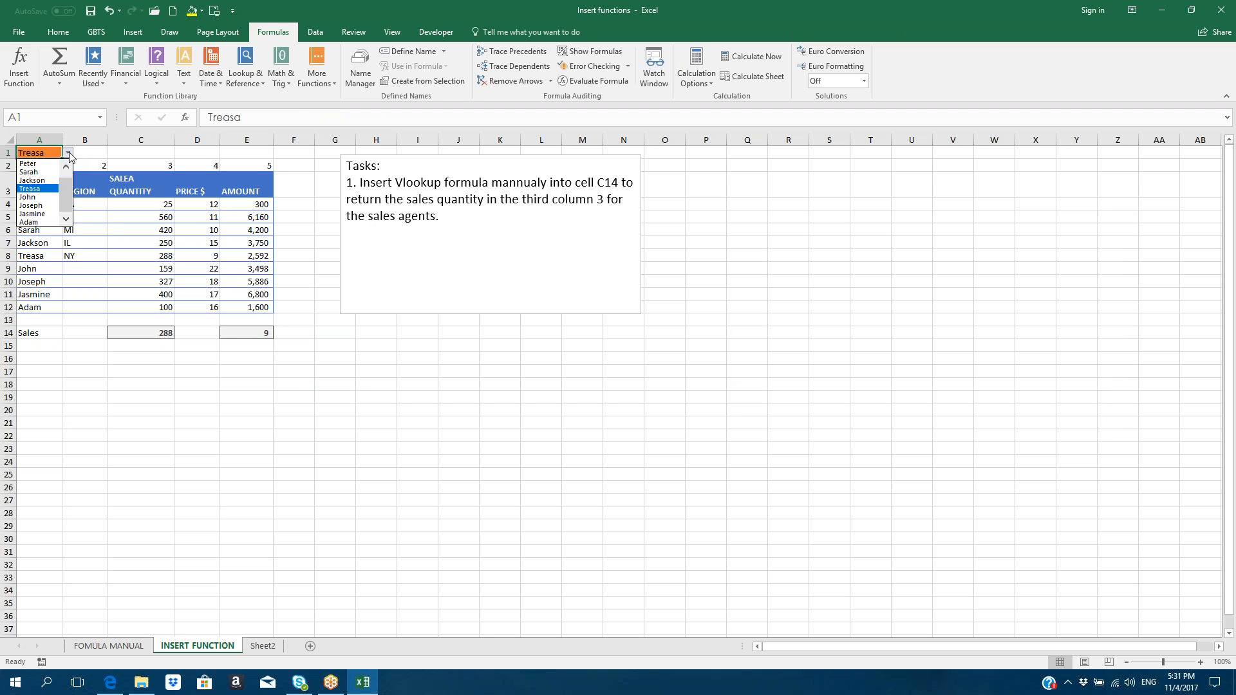
pyautogui.click(37, 215)
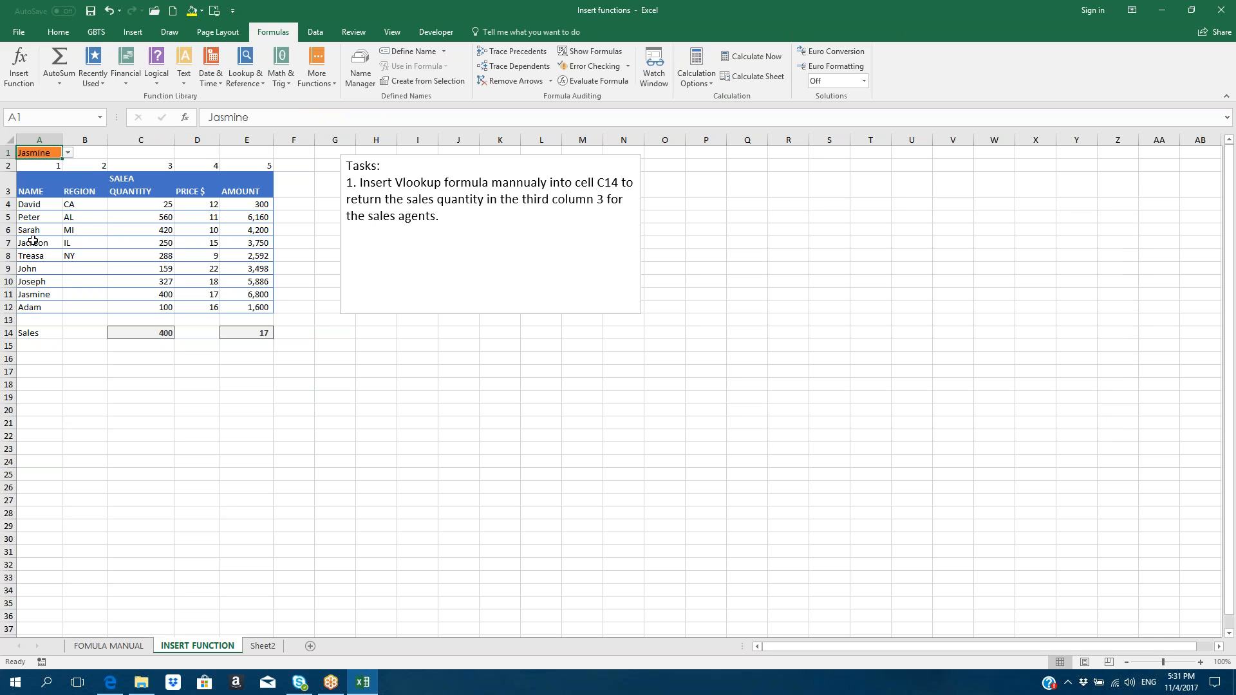
pyautogui.click(153, 294)
# Edit the E14 VLOOKUP formula so its table array is $A$5:$E$12 and its column index is 5.
pyautogui.click(245, 331)
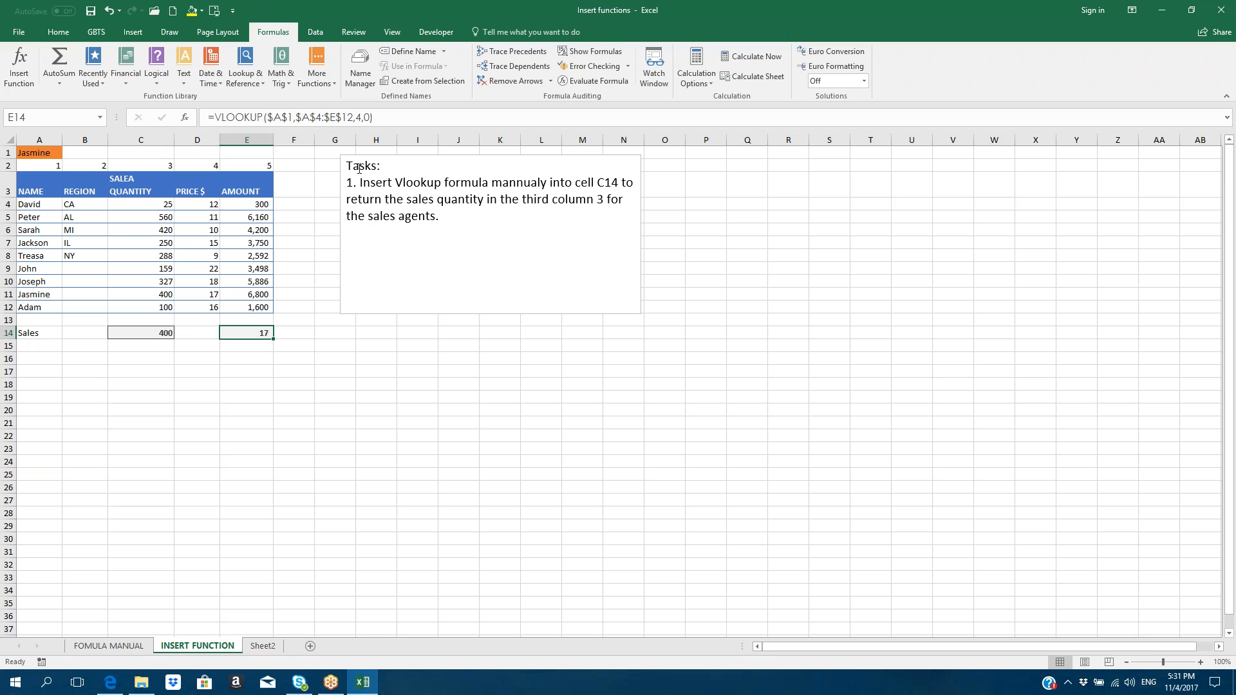
pyautogui.click(323, 117)
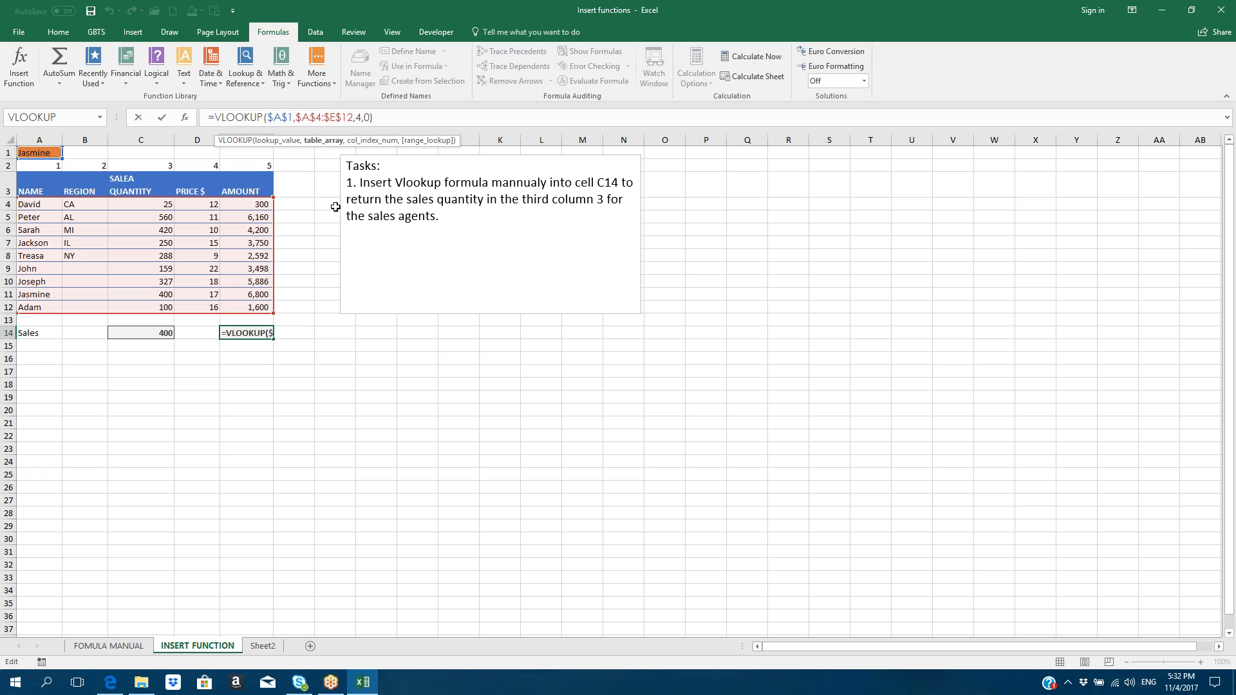
pyautogui.press('Return')
pyautogui.click(256, 335)
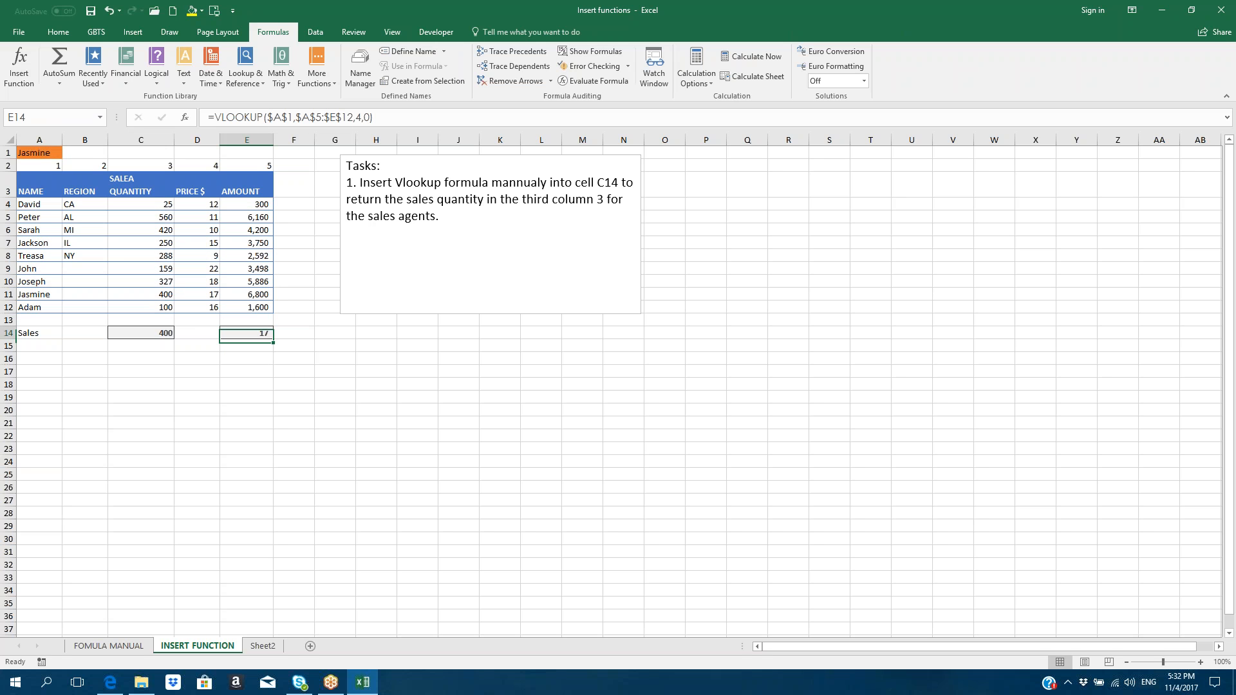
pyautogui.click(330, 119)
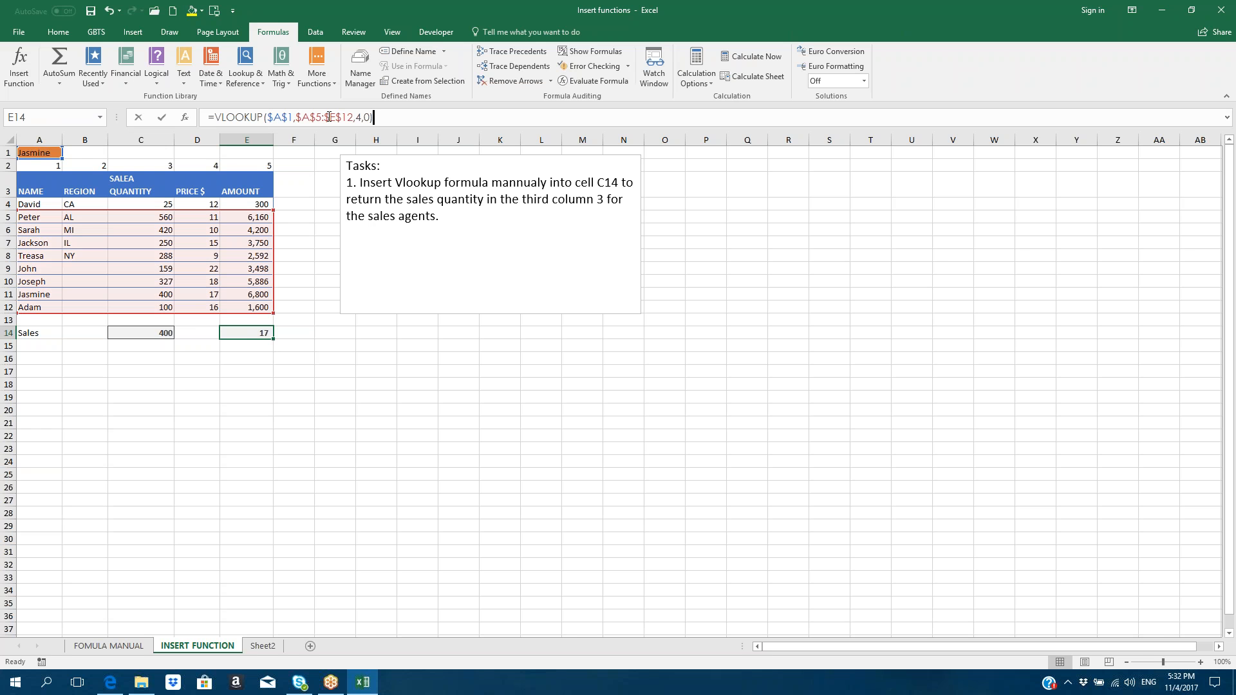
pyautogui.click(361, 118)
pyautogui.press('BackSpace')
pyautogui.write('5')
pyautogui.press('Return')
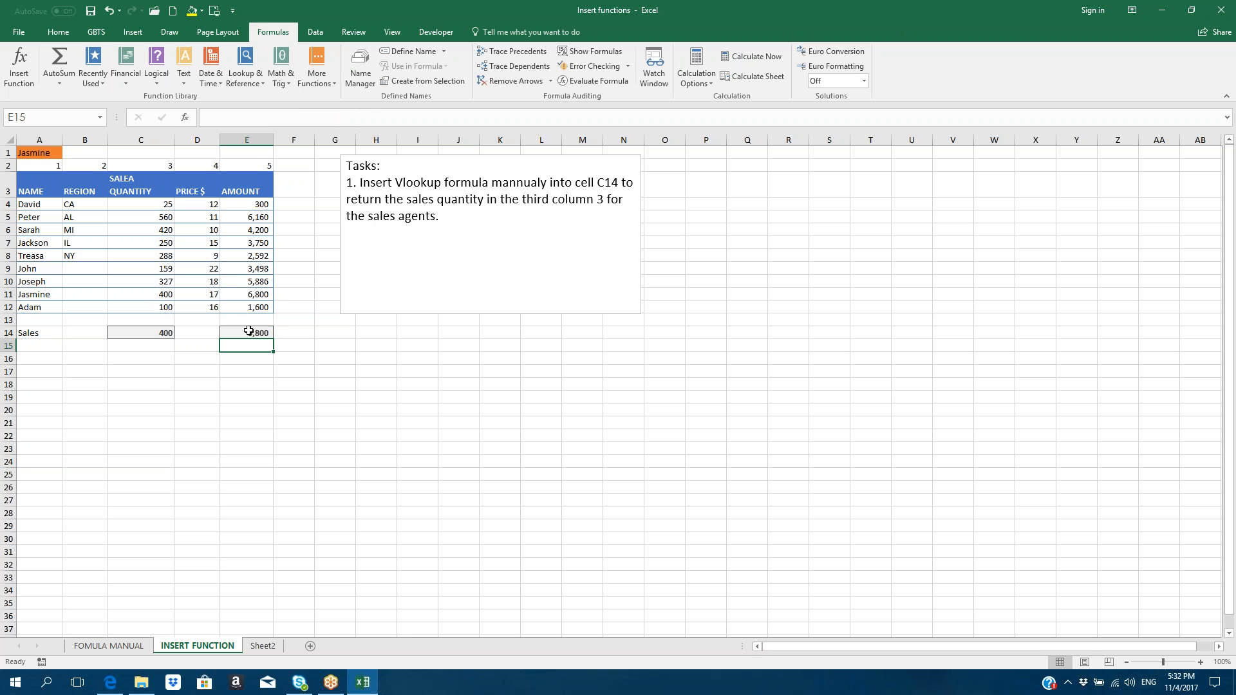
# Check the amount returned in E14 against E11, and choose the agent from row 9 in the A1 name list.
pyautogui.click(261, 293)
pyautogui.click(259, 334)
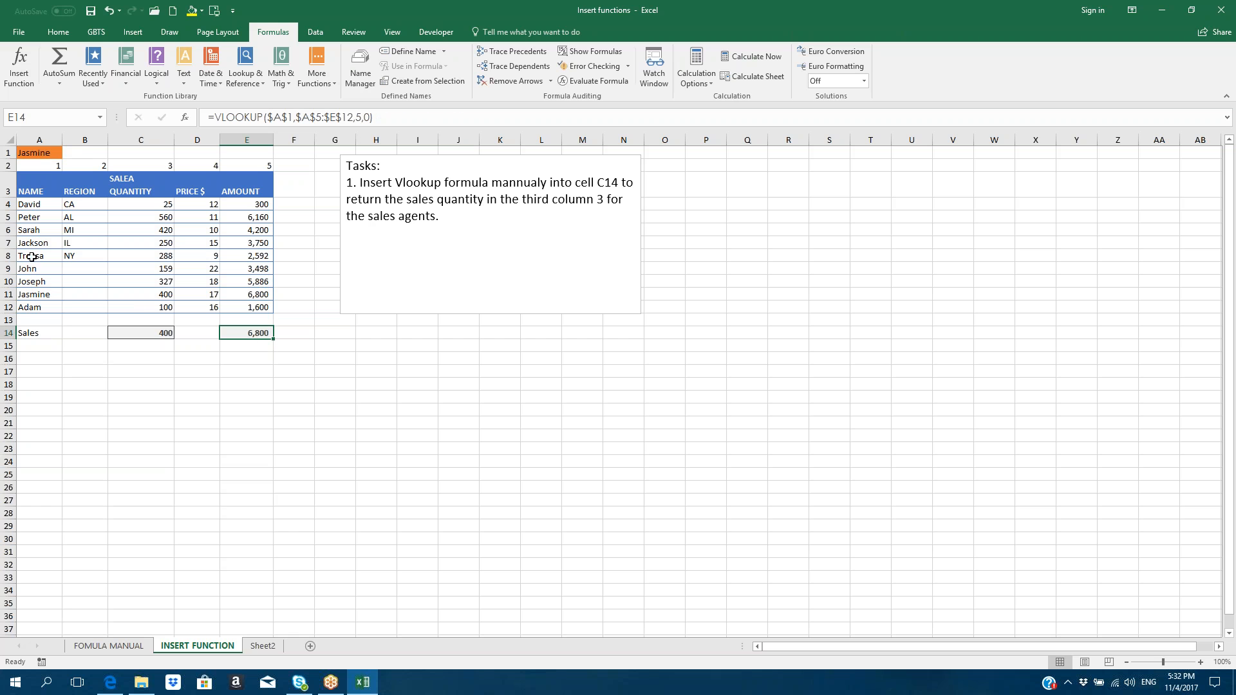
pyautogui.click(54, 155)
pyautogui.click(68, 153)
pyautogui.click(44, 198)
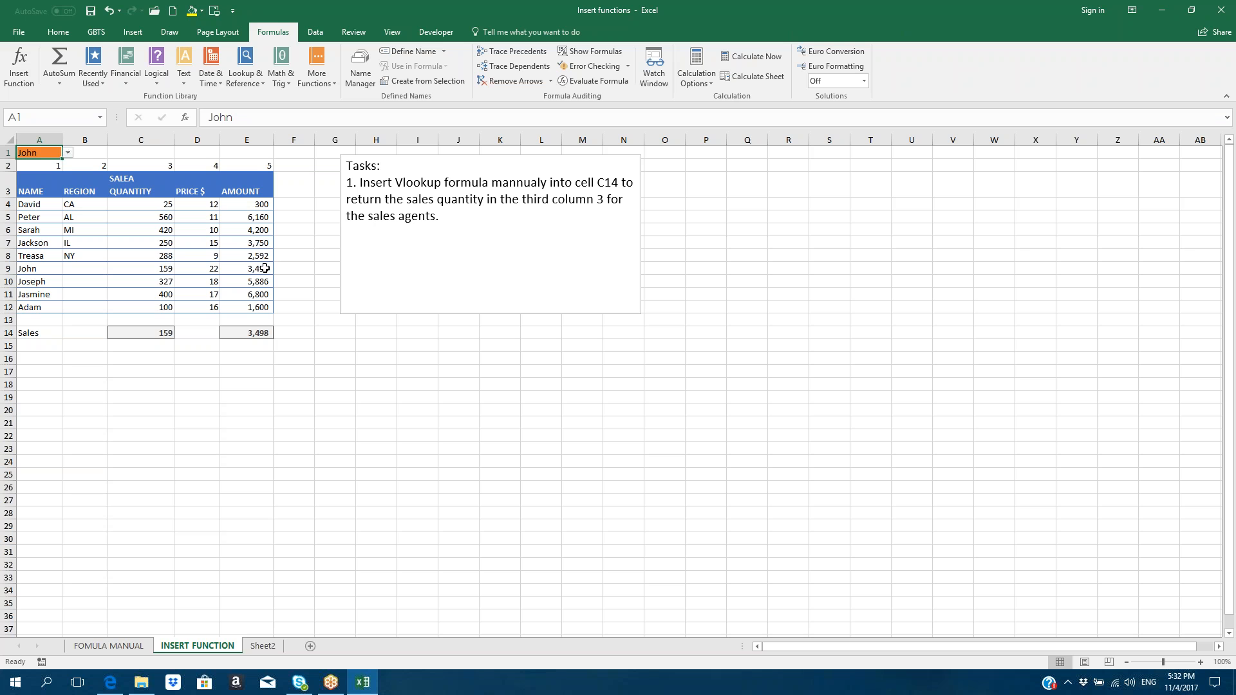
pyautogui.click(454, 448)
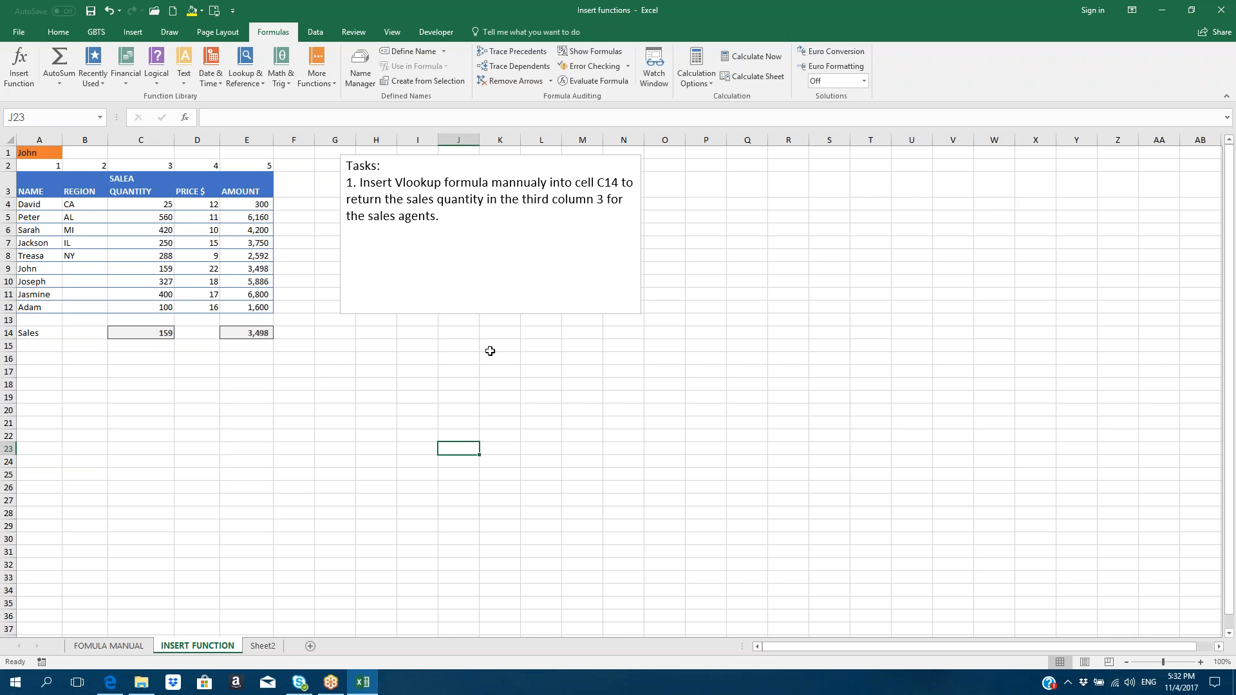
# Close the Insert functions workbook with its changes saved, and close the folder window.
pyautogui.click(1221, 10)
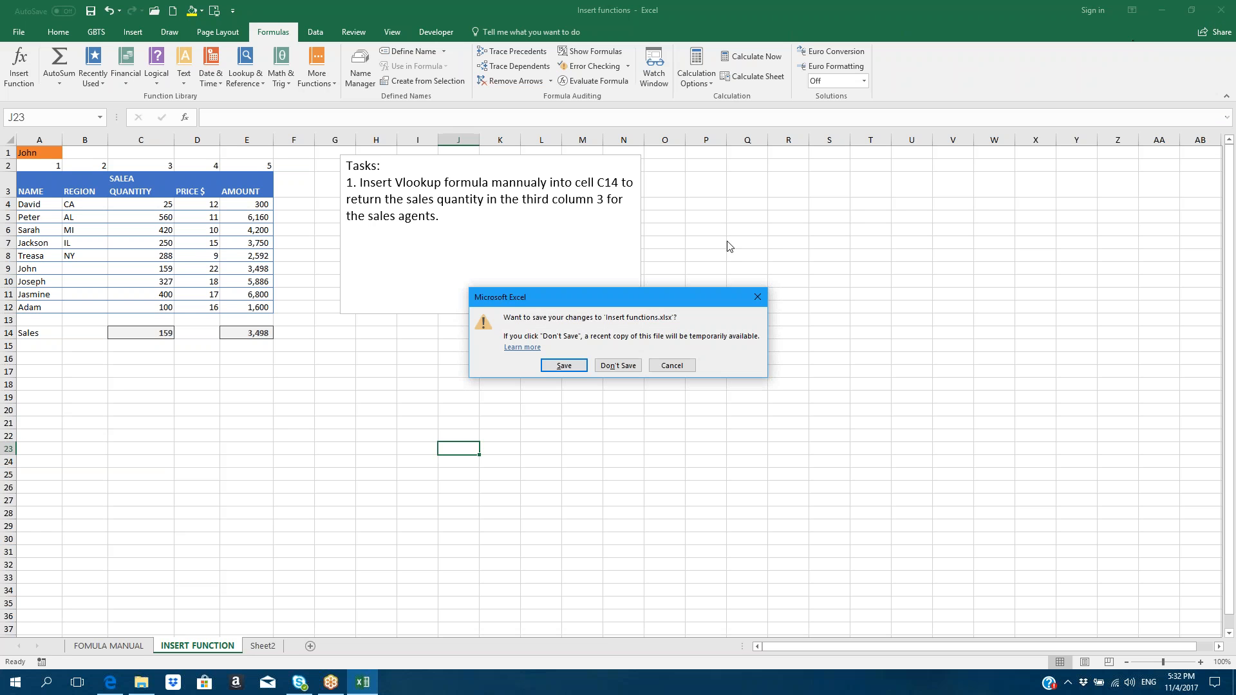
pyautogui.click(572, 367)
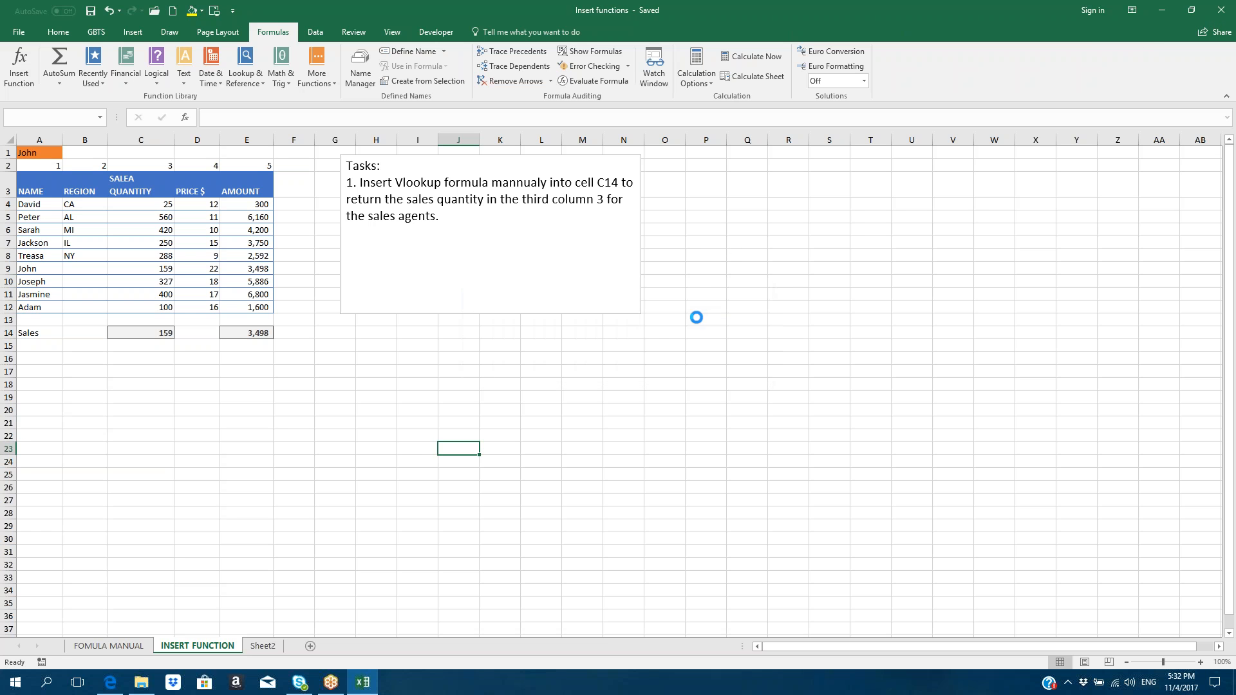
pyautogui.click(1220, 7)
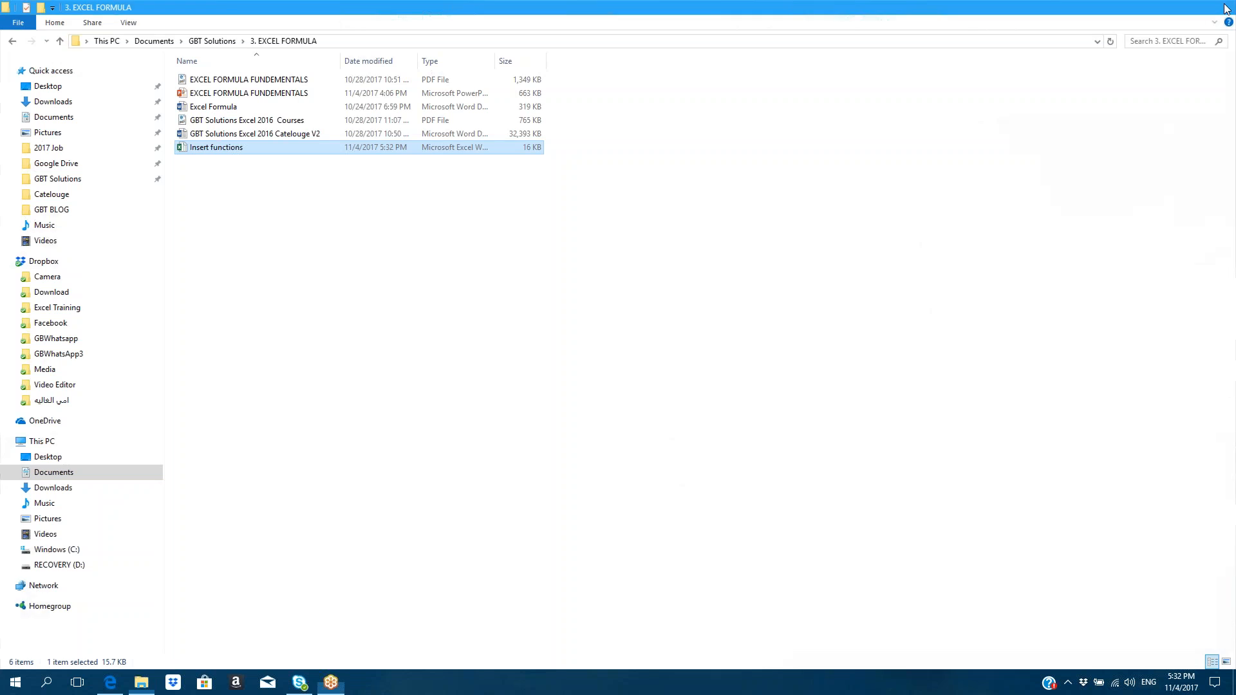
# Switch to PowerPoint, open the recent presentation EXCEL FORMULA FUNDEMENTALS and dismiss the Camtasia add-in welcome message.
pyautogui.press('super')
pyautogui.press('super')
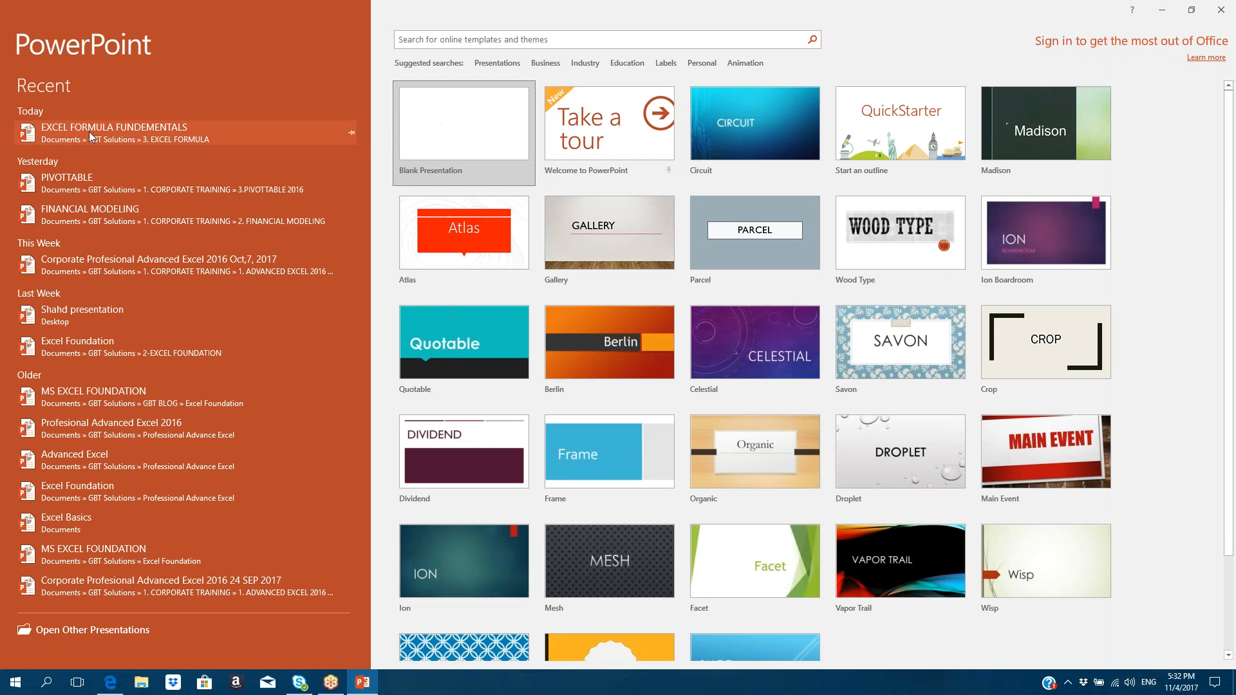
pyautogui.click(89, 132)
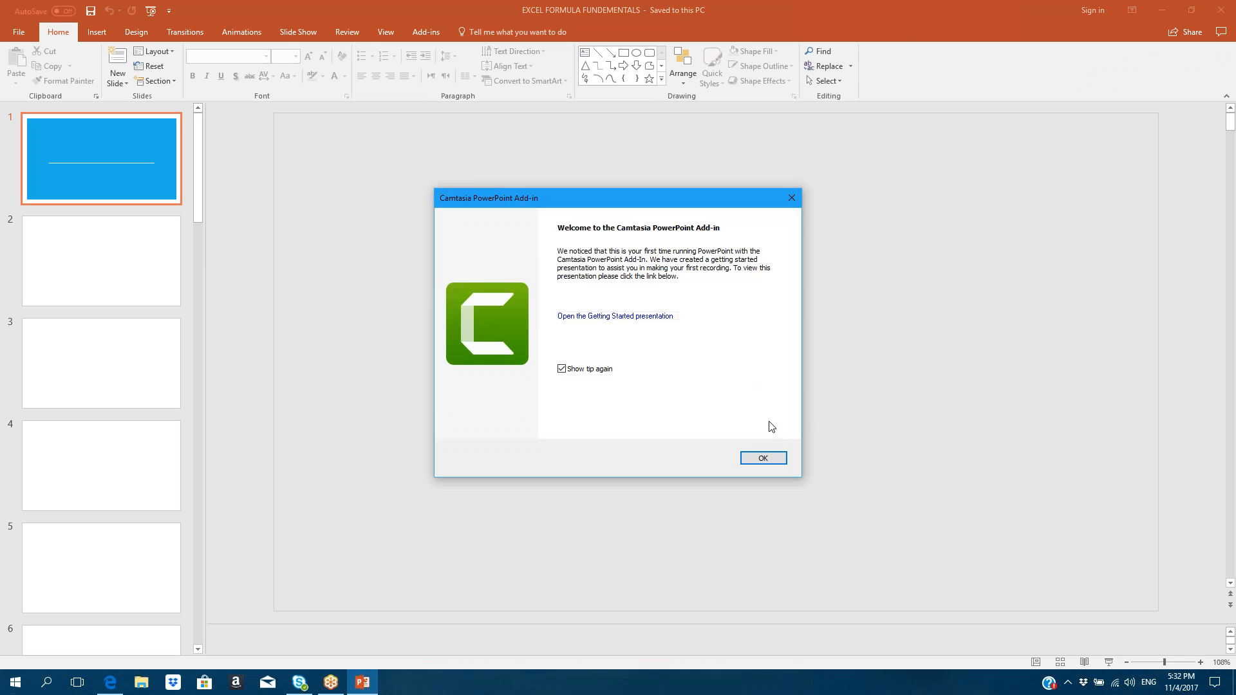
pyautogui.click(791, 197)
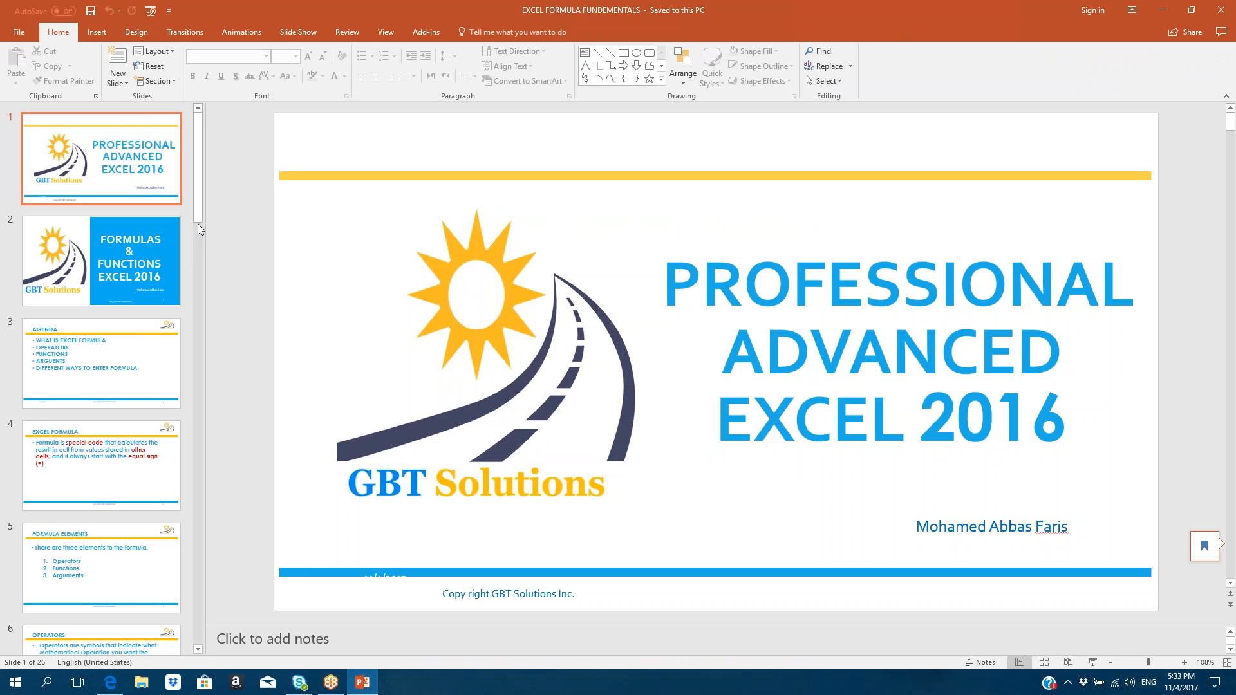
# Go to the Contact Us slide near the end of the presentation and start the slide show from it.
pyautogui.moveTo(200, 210); pyautogui.dragTo(237, 627)
pyautogui.click(147, 509)
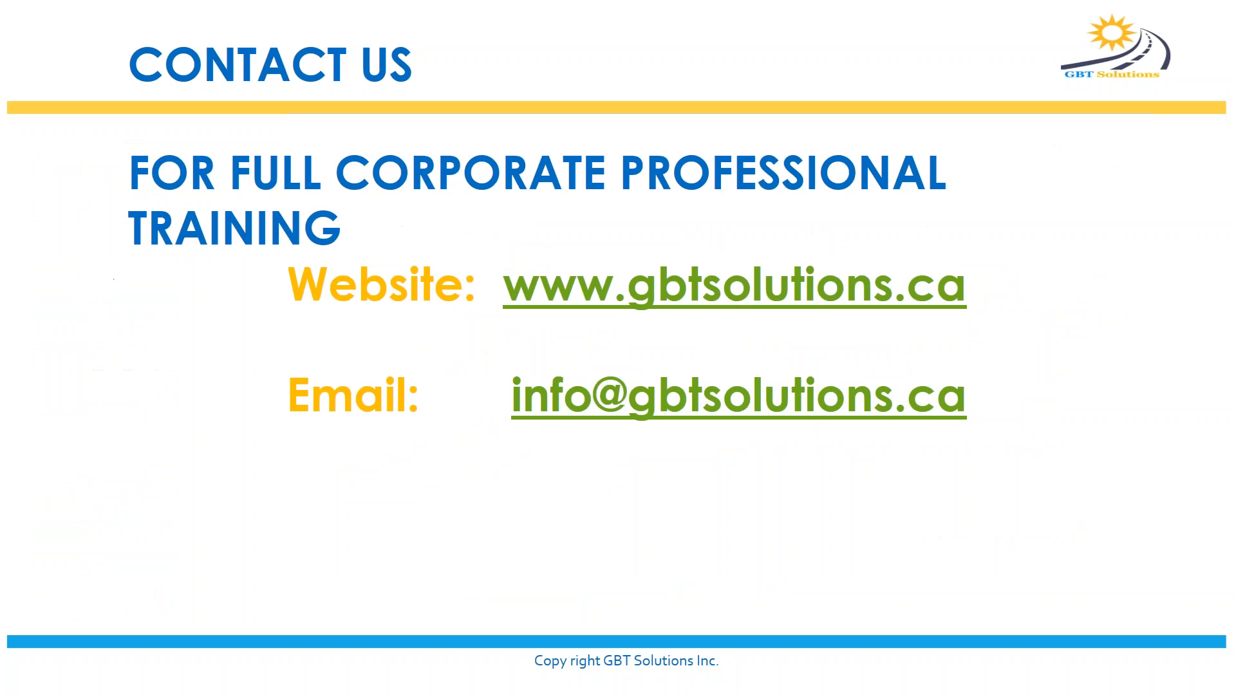
pyautogui.click(1092, 662)
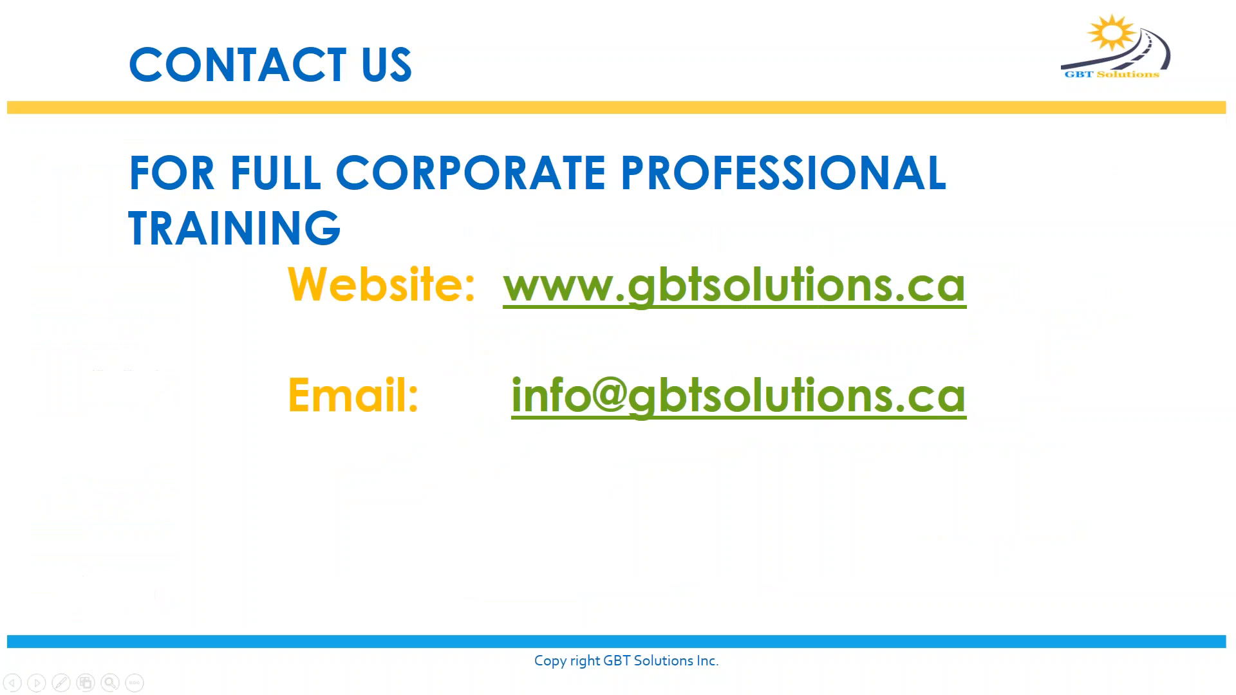